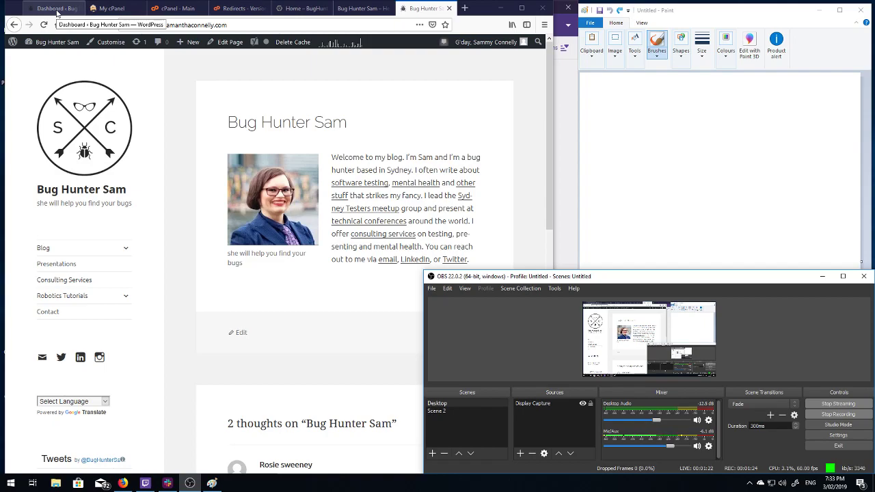
# Step: Highlight the blog's web address, and bring up the HostPapa My cPanel page to review its functions
pyautogui.click(374, 104)
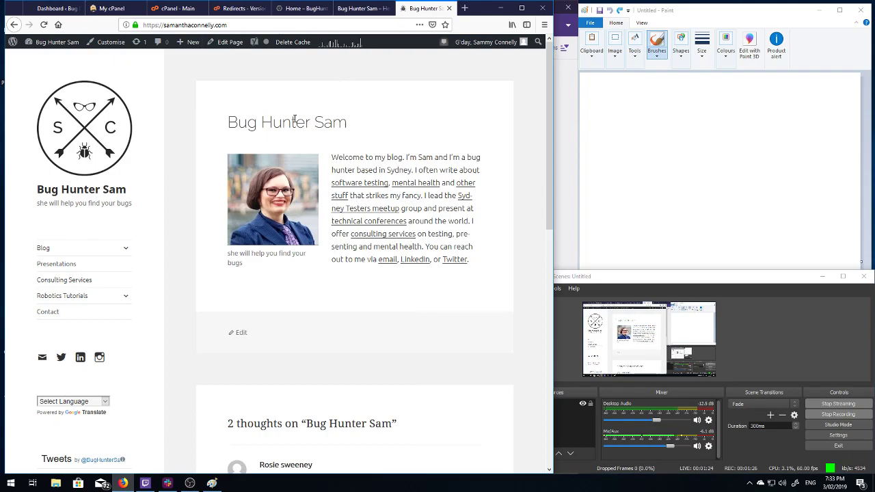
pyautogui.click(205, 25)
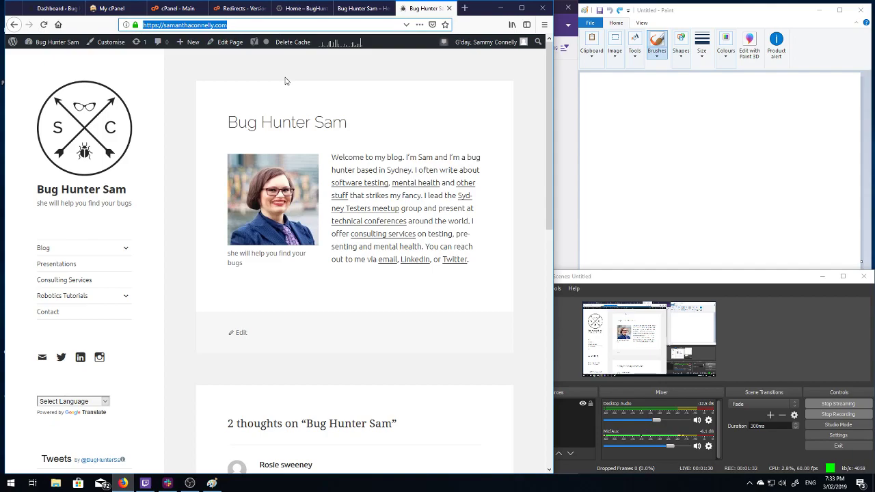
pyautogui.click(109, 8)
pyautogui.scroll(5, 136, 87)
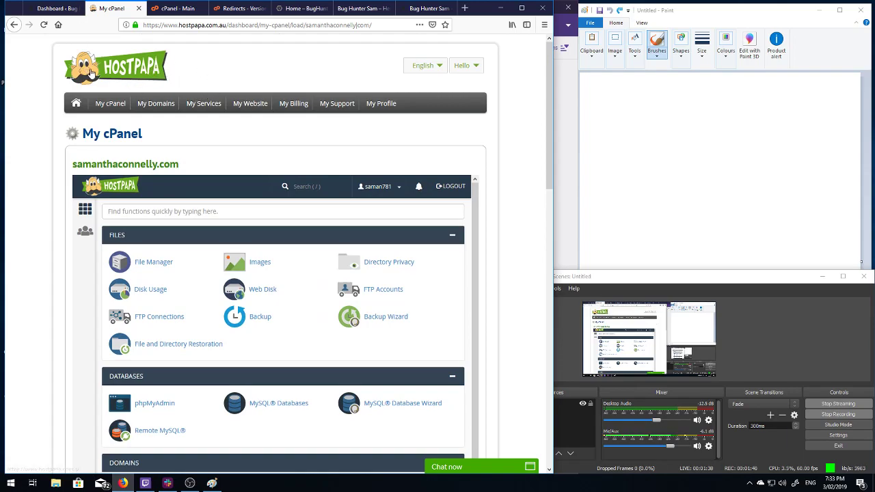
pyautogui.scroll(-1, 297, 125)
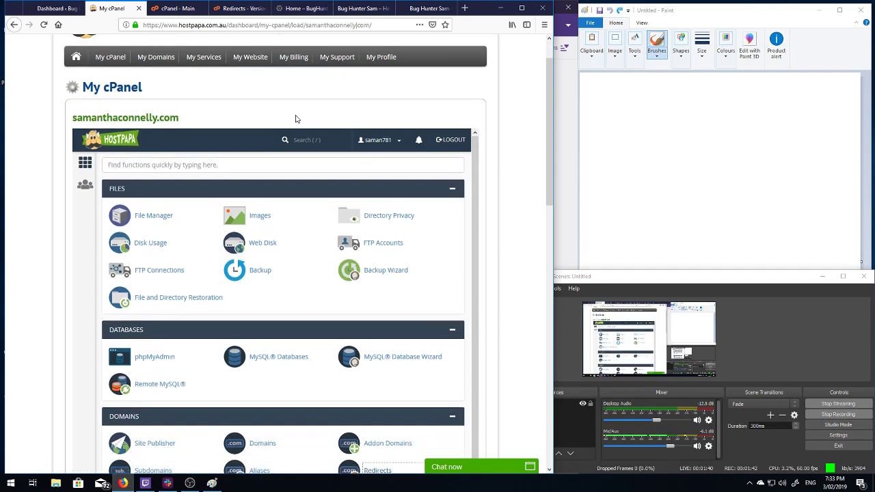
pyautogui.scroll(1, 294, 113)
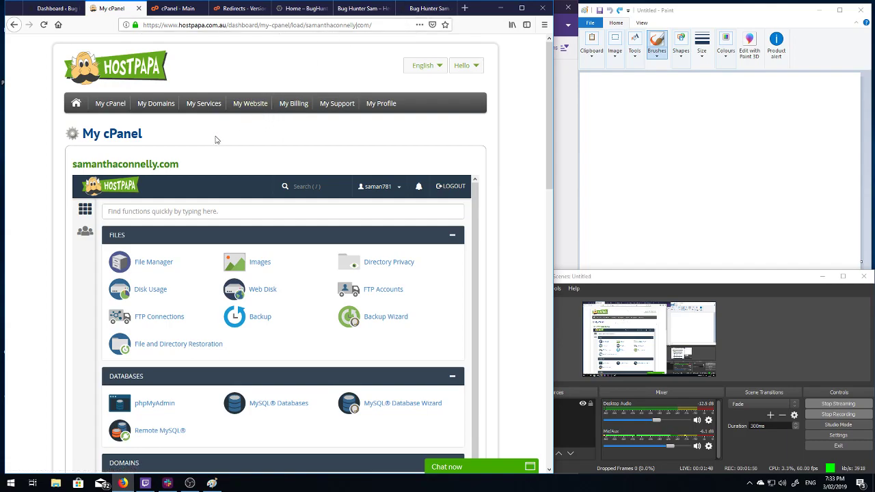
# Step: View the current HostPapa services and expand the Domains and Web Hosting categories
pyautogui.click(203, 105)
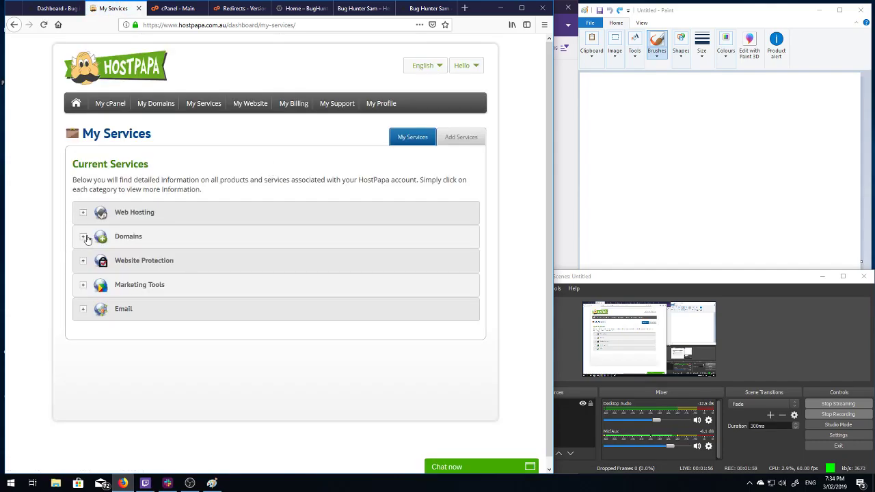
pyautogui.click(83, 237)
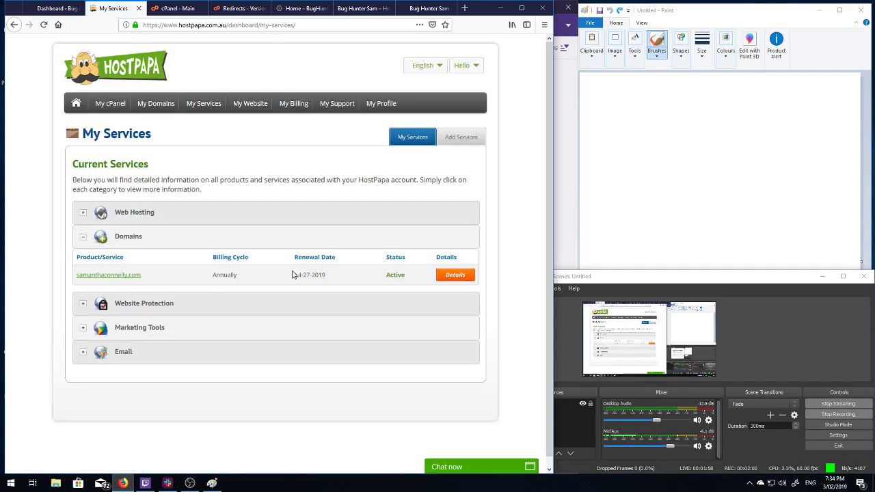
pyautogui.click(82, 216)
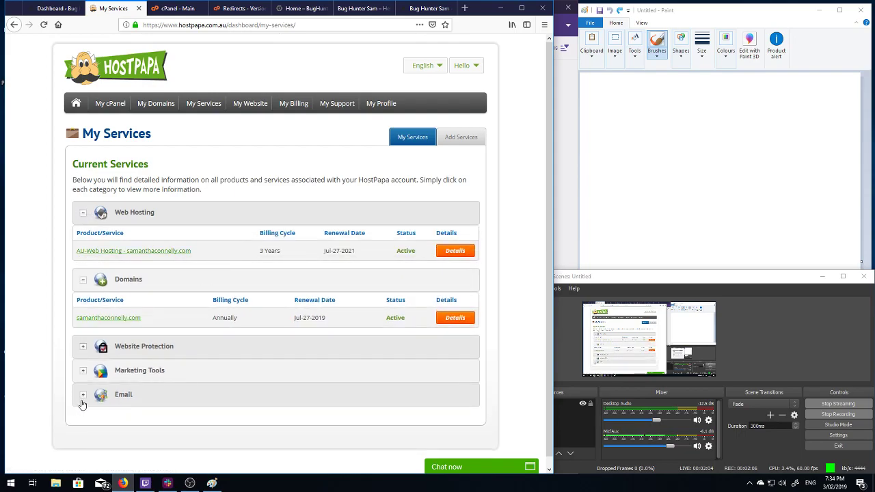
# Step: Highlight the invoice date of the oldest invoice in the HostPapa billing history and return to My cPanel
pyautogui.click(292, 106)
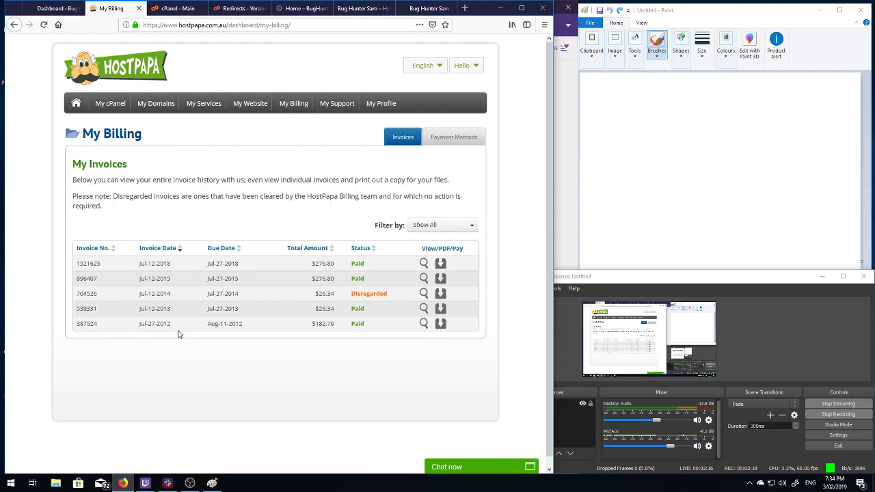
pyautogui.moveTo(175, 326); pyautogui.dragTo(137, 326)
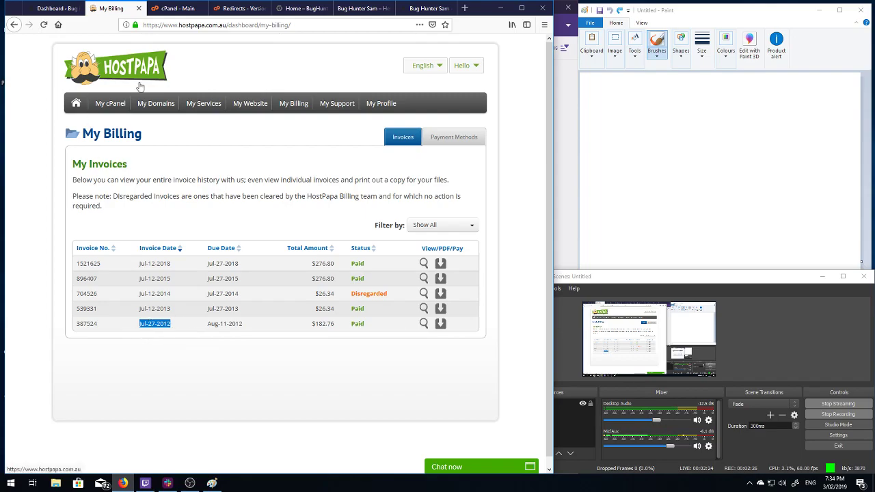
pyautogui.click(114, 105)
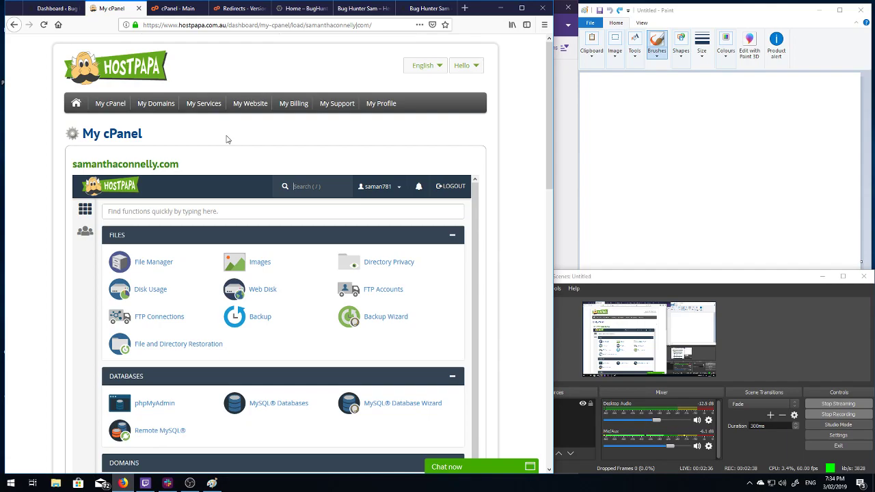
# Step: In Paint, handwrite "host papa (AWS)" with an arrow pointing down to "google cloud"
pyautogui.click(634, 127)
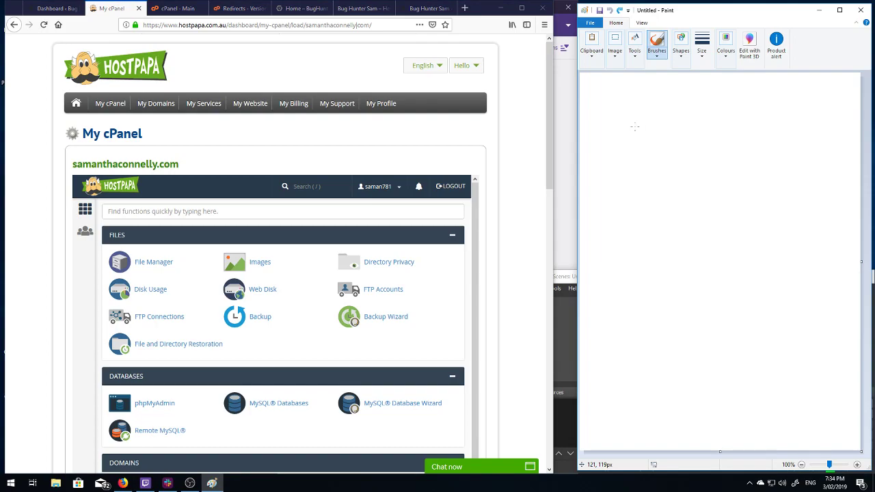
pyautogui.moveTo(617, 148); pyautogui.dragTo(632, 166)
pyautogui.moveTo(632, 163)
pyautogui.mouseDown()
pyautogui.moveTo(661, 166)
pyautogui.moveTo(673, 150)
pyautogui.moveTo(695, 155)
pyautogui.moveTo(700, 148)
pyautogui.moveTo(749, 155)
pyautogui.moveTo(766, 131)
pyautogui.moveTo(771, 156)
pyautogui.moveTo(789, 170)
pyautogui.mouseUp()
pyautogui.moveTo(718, 159)
pyautogui.mouseDown()
pyautogui.moveTo(719, 179)
pyautogui.moveTo(726, 177)
pyautogui.mouseUp()
pyautogui.moveTo(722, 173); pyautogui.dragTo(734, 172)
pyautogui.moveTo(662, 200); pyautogui.dragTo(663, 217)
pyautogui.moveTo(674, 200); pyautogui.dragTo(676, 198)
pyautogui.moveTo(686, 199); pyautogui.dragTo(688, 197)
pyautogui.moveTo(696, 194)
pyautogui.mouseDown()
pyautogui.moveTo(699, 215)
pyautogui.moveTo(722, 200)
pyautogui.moveTo(766, 198)
pyautogui.moveTo(774, 177)
pyautogui.mouseUp()
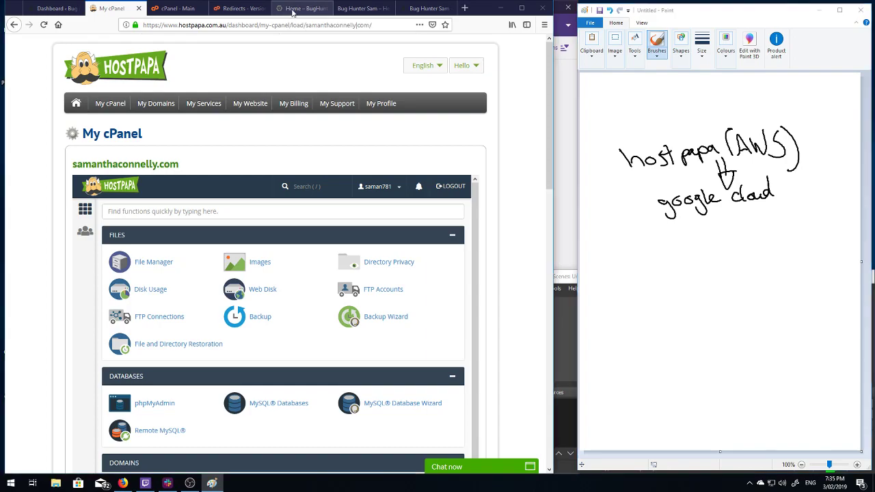
# Step: In the Google Cloud Platform dashboard, highlight the estimated billing charges and view the Compute Engine options
pyautogui.click(285, 10)
pyautogui.moveTo(123, 99)
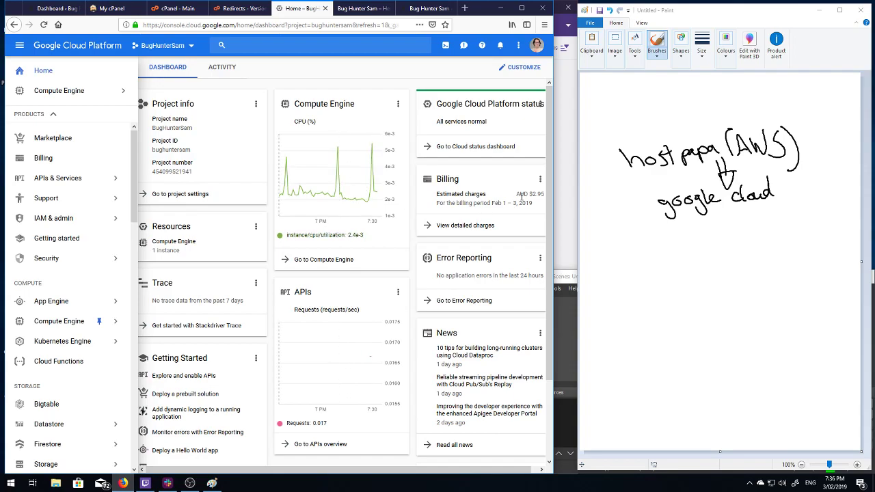
pyautogui.moveTo(516, 197); pyautogui.dragTo(541, 196)
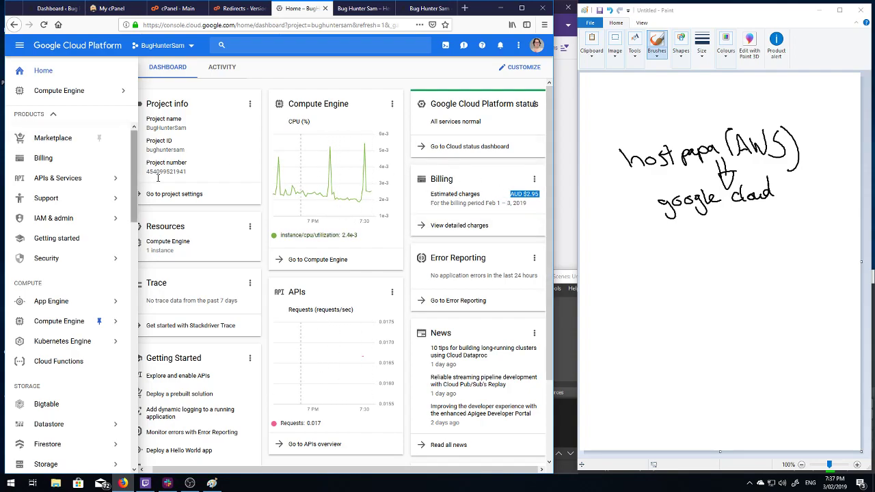
pyautogui.moveTo(126, 90)
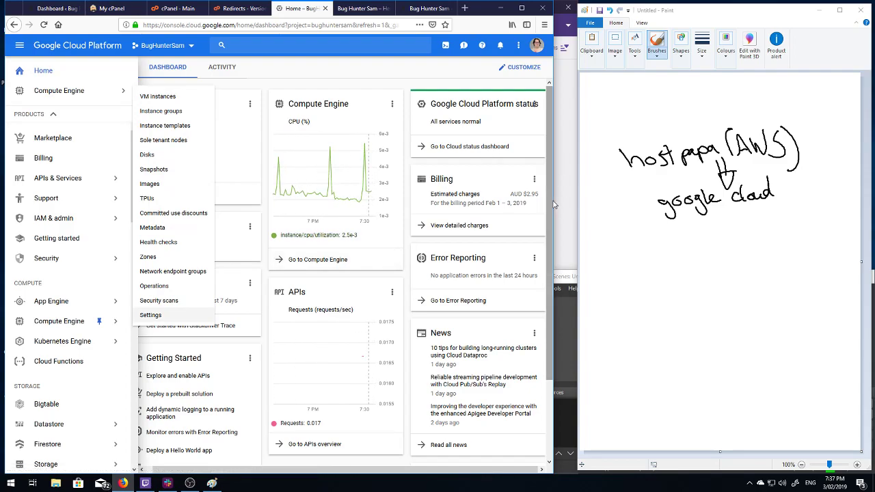
# Step: Widen the browser window over part of the drawing, and check the stream chat in Twitch before minimizing it
pyautogui.moveTo(553, 198); pyautogui.dragTo(616, 205)
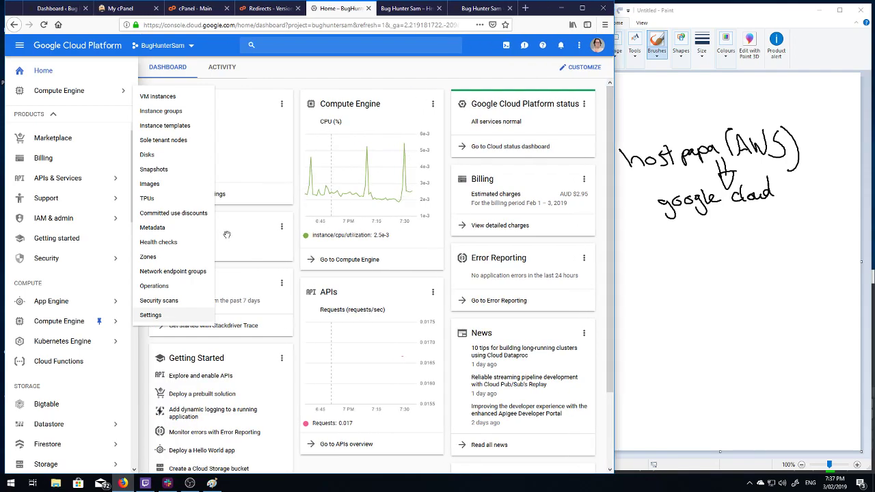
pyautogui.click(145, 483)
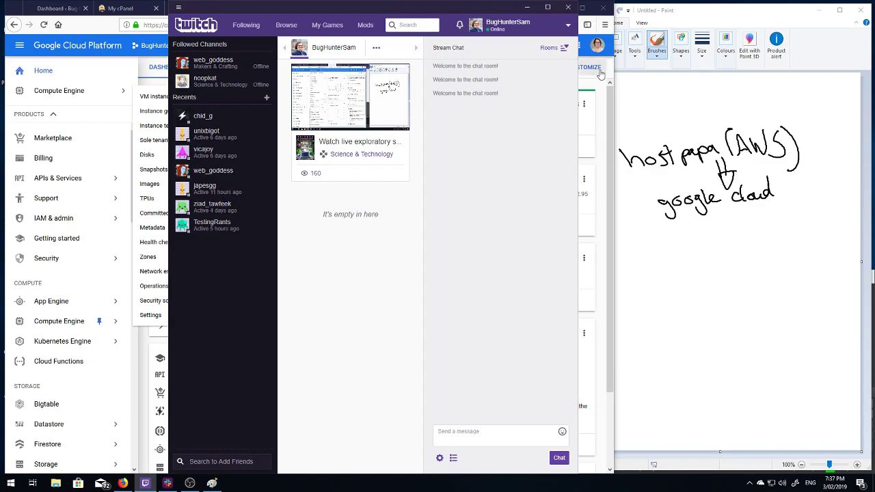
pyautogui.click(533, 12)
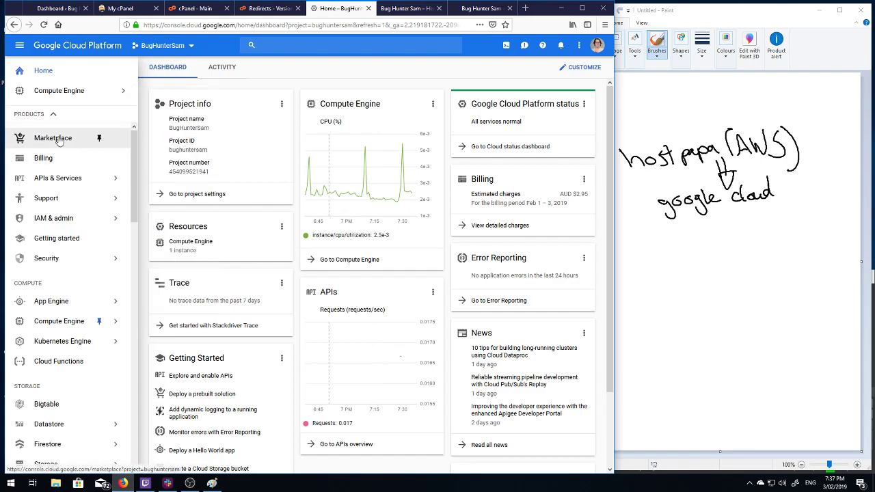
# Step: Search the Google Cloud Marketplace for "wordpress"
pyautogui.click(59, 140)
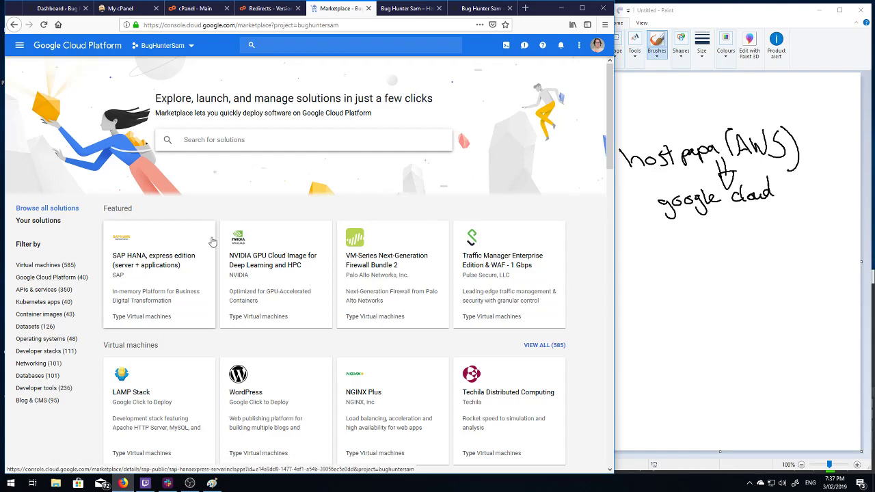
pyautogui.scroll(-1, 208, 236)
pyautogui.moveTo(299, 418); pyautogui.dragTo(236, 366)
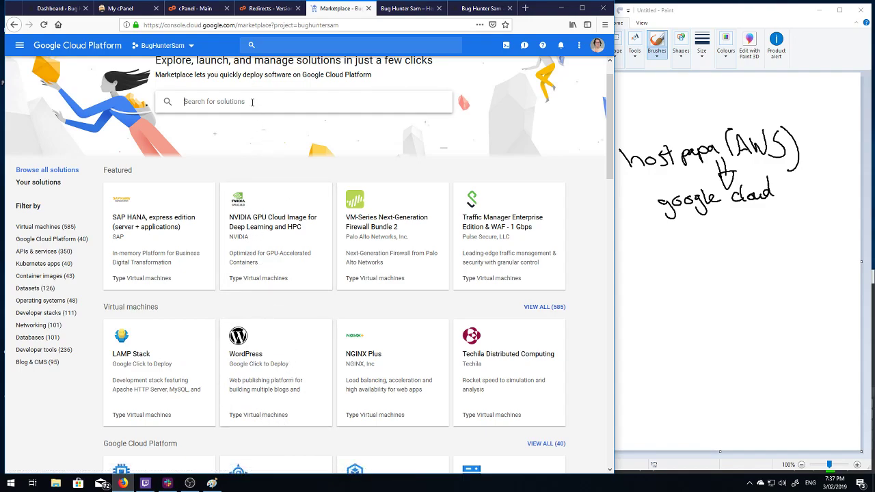
pyautogui.write('wordpress')
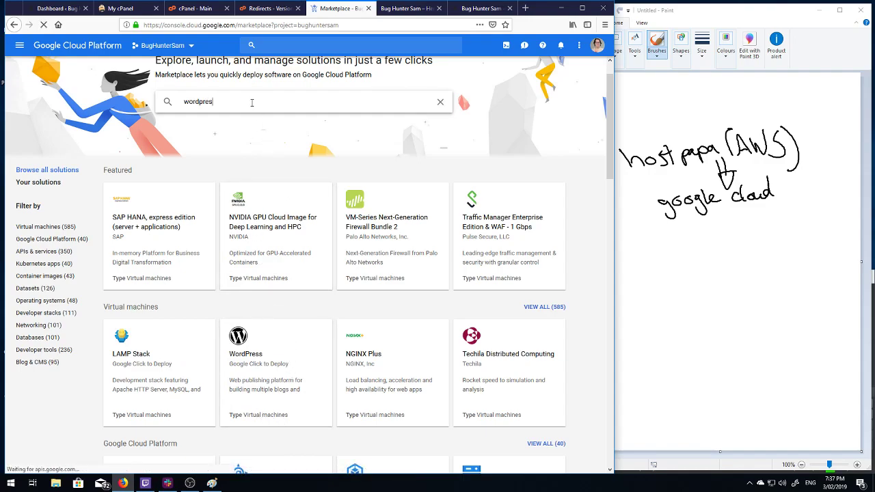
pyautogui.press('Return')
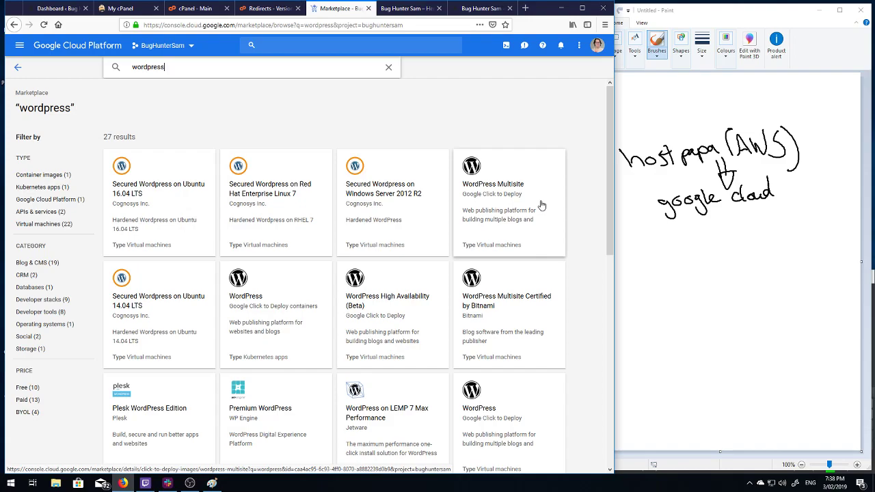
# Step: Browse the WordPress solutions in the Marketplace results and return to the Marketplace home page
pyautogui.scroll(-2, 528, 328)
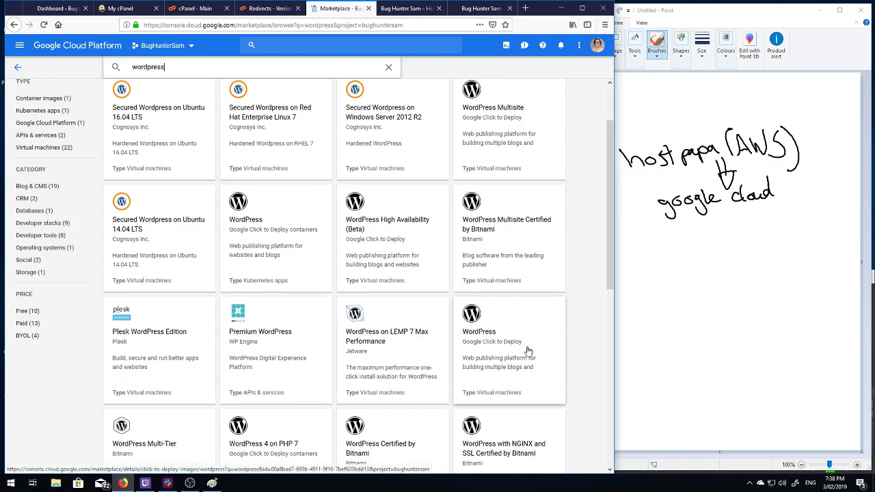
pyautogui.scroll(-2, 524, 353)
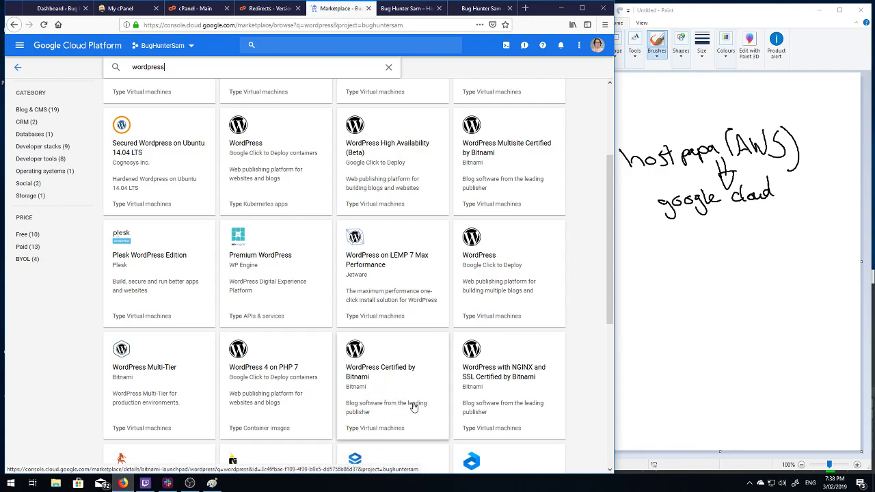
pyautogui.scroll(-3, 531, 330)
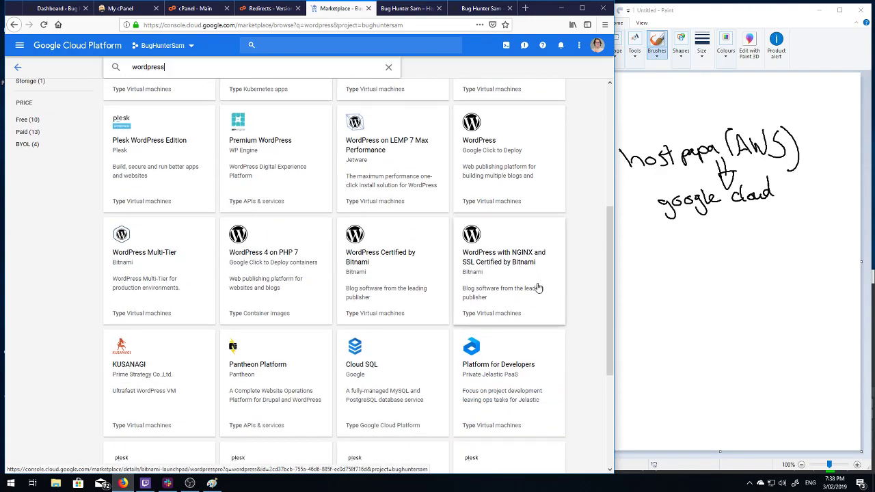
pyautogui.scroll(7, 537, 282)
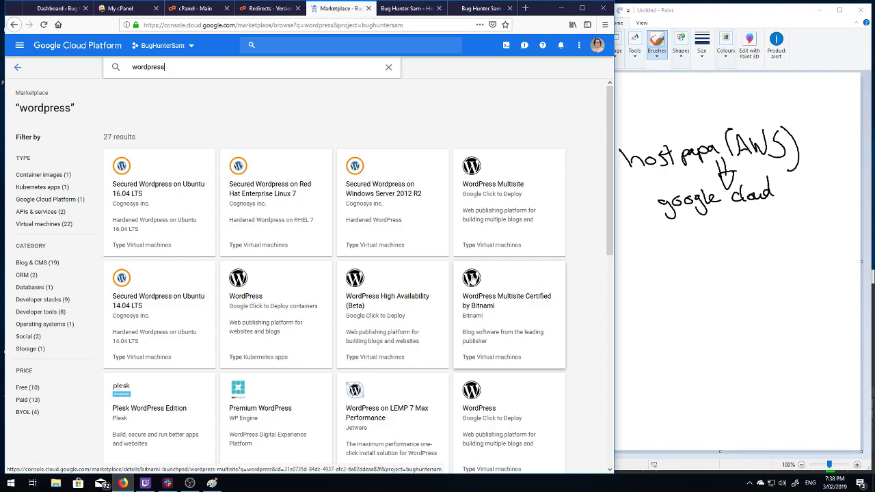
pyautogui.click(14, 25)
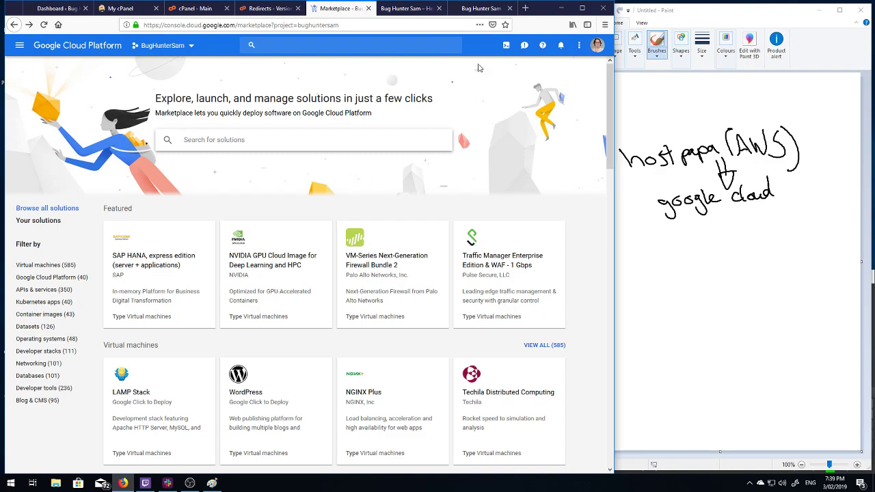
# Step: Compare the blog's WordPress admin dashboard with its public home page, and view the installed plugins
pyautogui.click(55, 9)
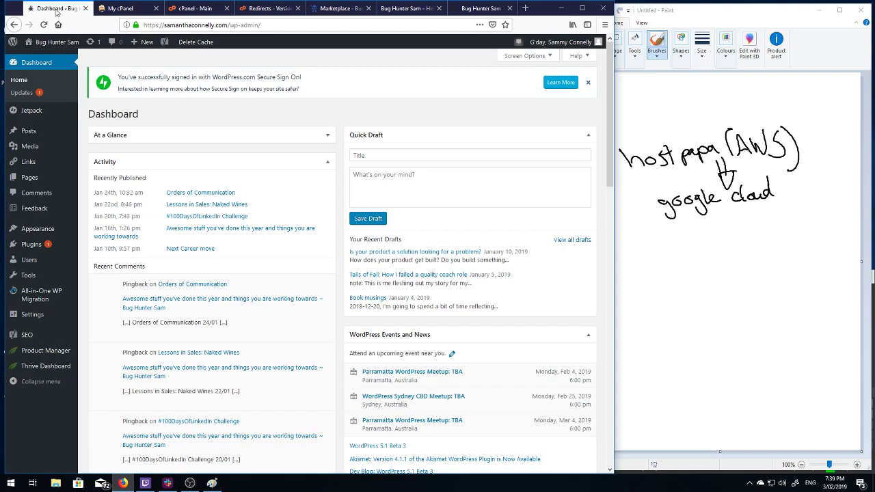
pyautogui.click(481, 8)
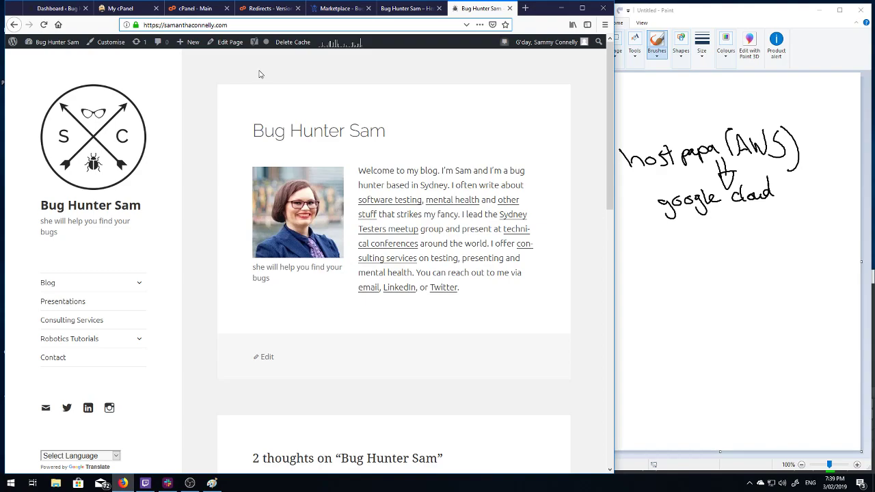
pyautogui.click(67, 11)
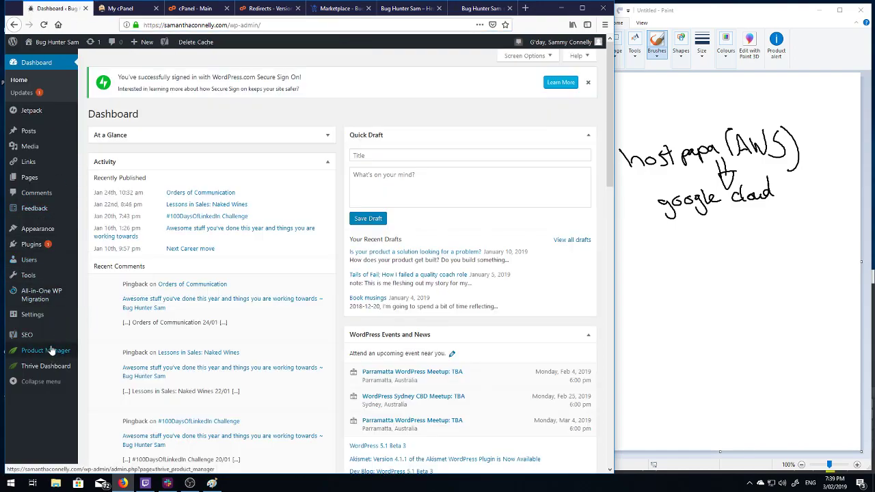
pyautogui.click(31, 245)
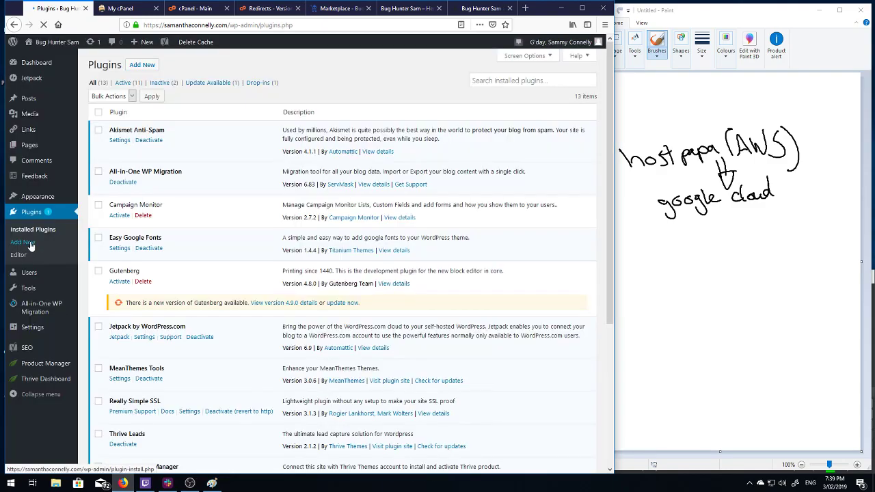
# Step: View the blog's Jetpack site stats and show them by weeks
pyautogui.click(35, 80)
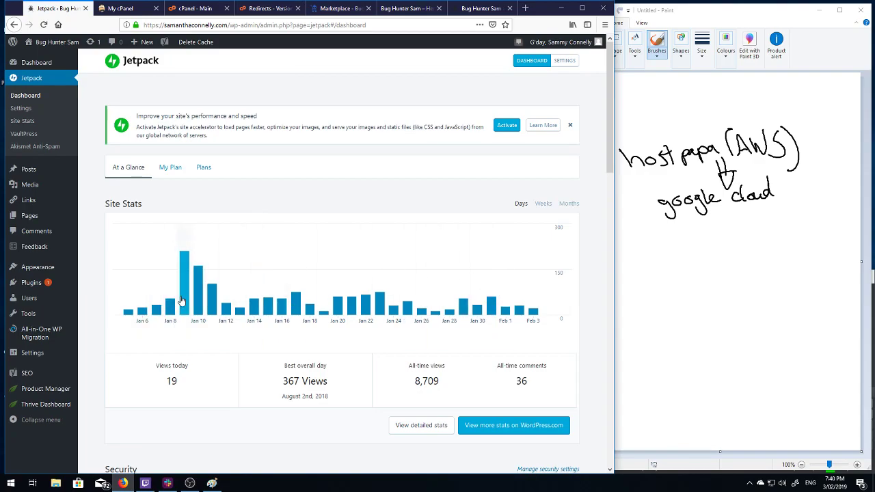
pyautogui.moveTo(186, 300)
pyautogui.click(543, 204)
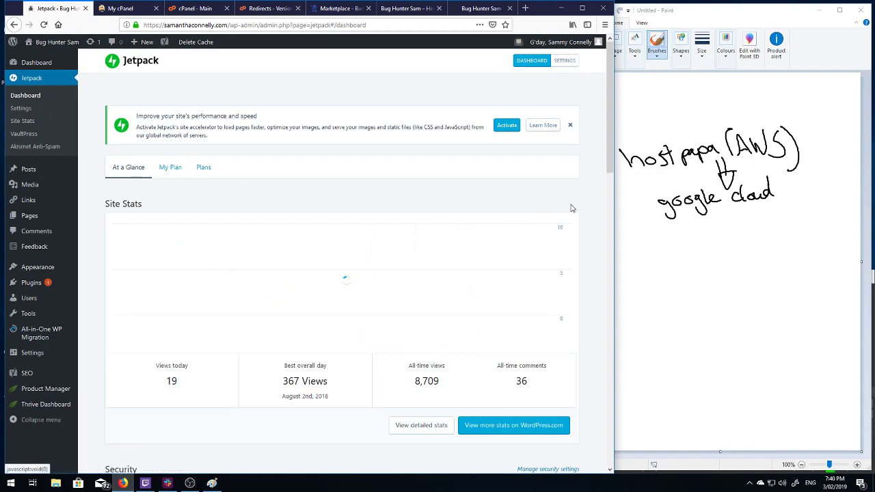
pyautogui.moveTo(435, 287)
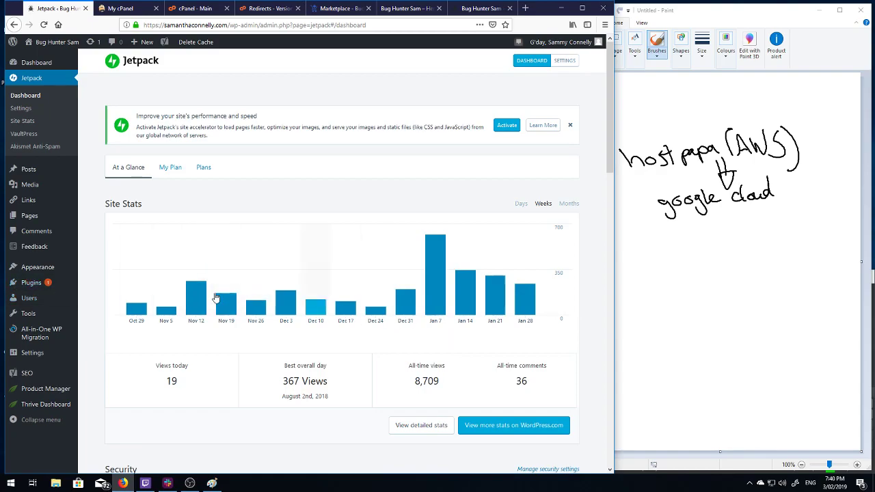
# Step: Show the Jetpack site stats by months and inspect the August and January bars
pyautogui.click(570, 204)
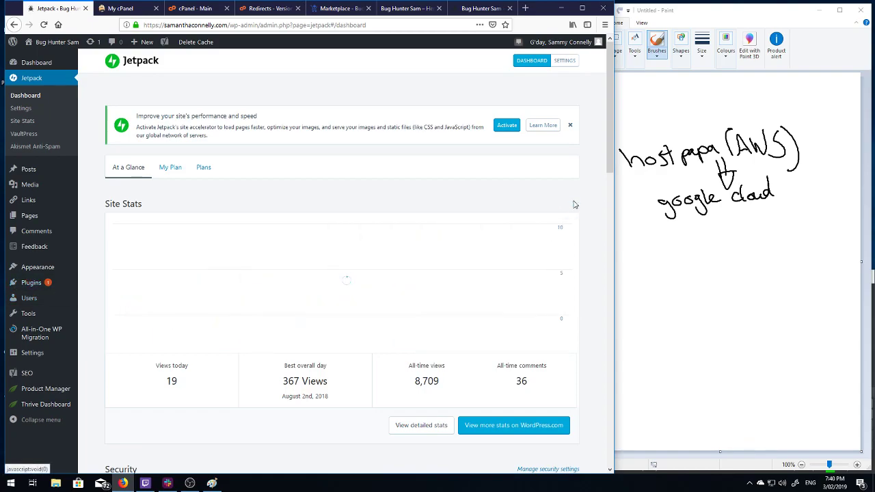
pyautogui.moveTo(306, 281)
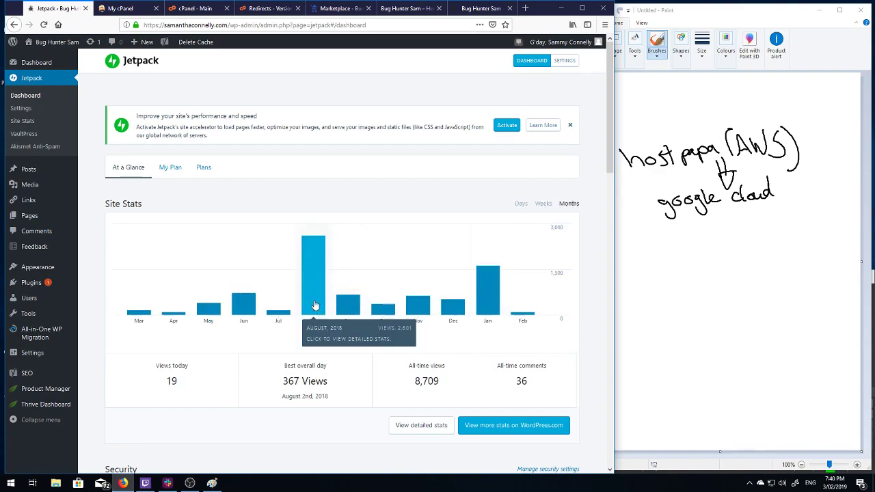
pyautogui.moveTo(316, 312)
pyautogui.moveTo(485, 264)
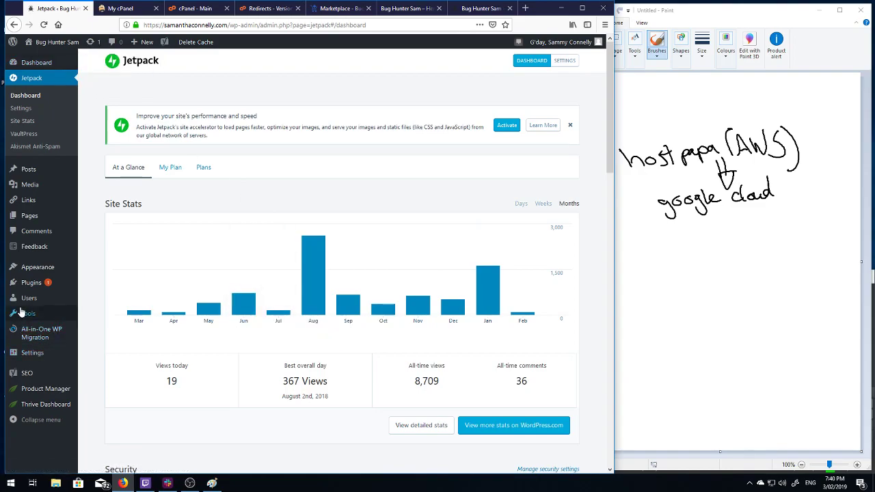
# Step: View the All-in-One WP Migration export page, and open WordPress's built-in Export tool
pyautogui.click(38, 339)
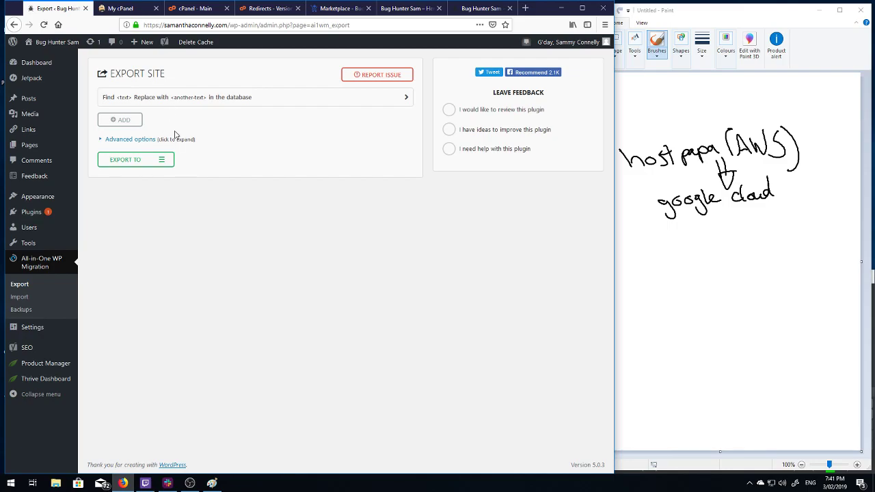
pyautogui.click(30, 247)
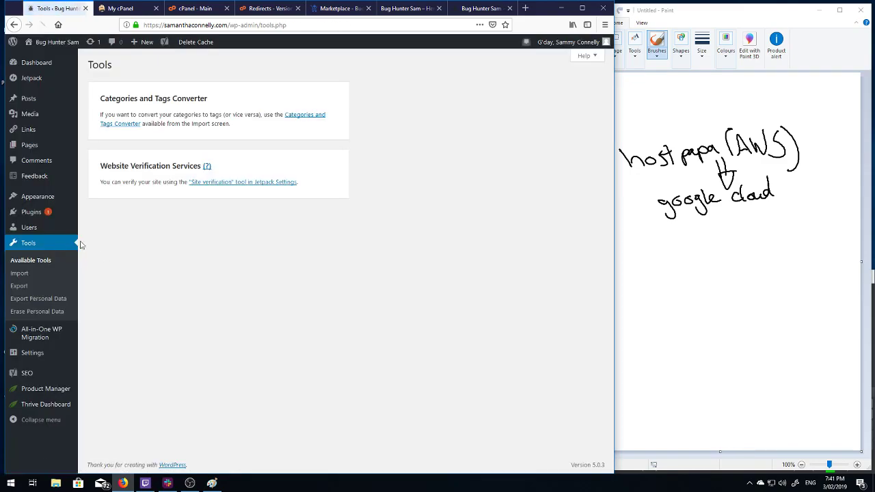
pyautogui.click(18, 287)
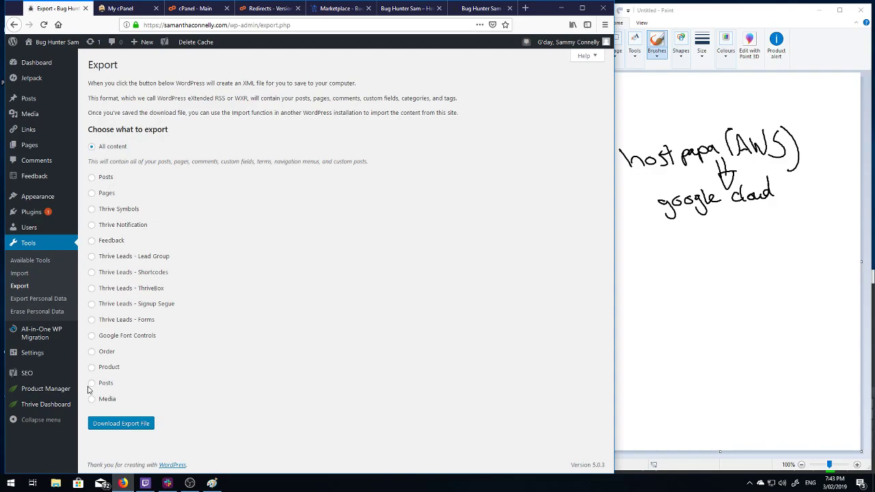
# Step: Compare the two Posts options in the Export tool and leave the first one, with category, author, date and status filters, selected
pyautogui.click(92, 177)
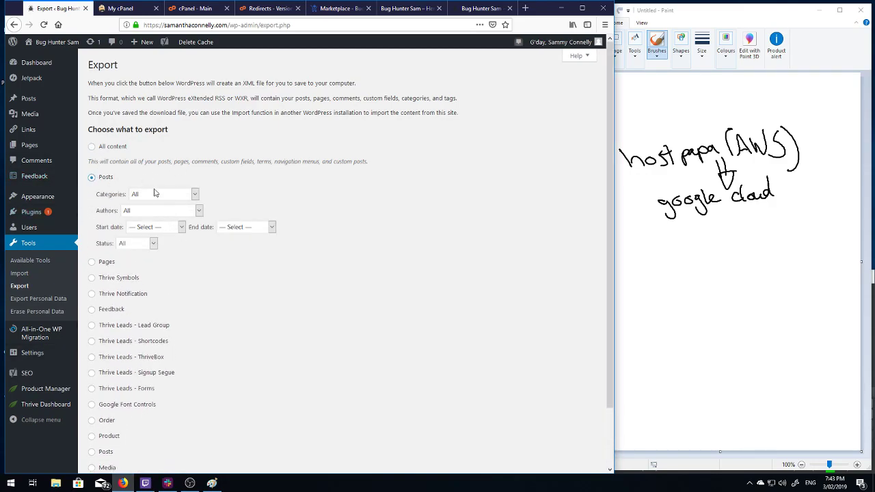
pyautogui.scroll(-2, 170, 243)
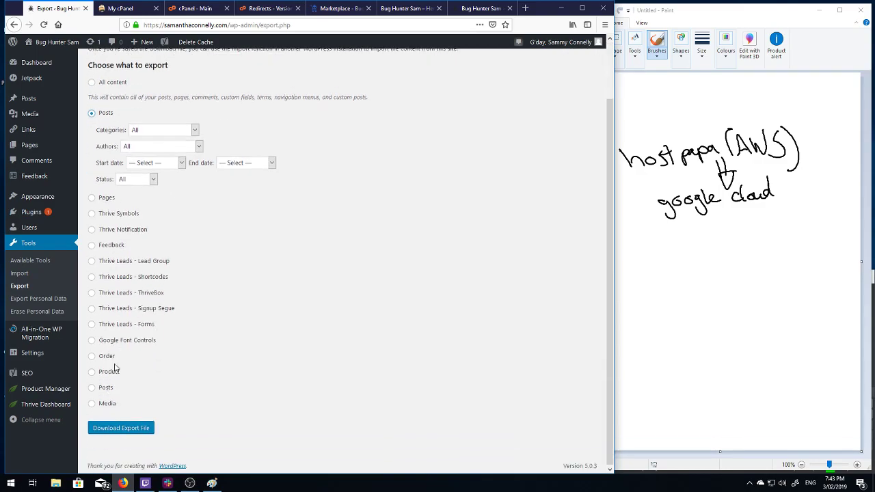
pyautogui.click(92, 386)
pyautogui.scroll(2, 114, 402)
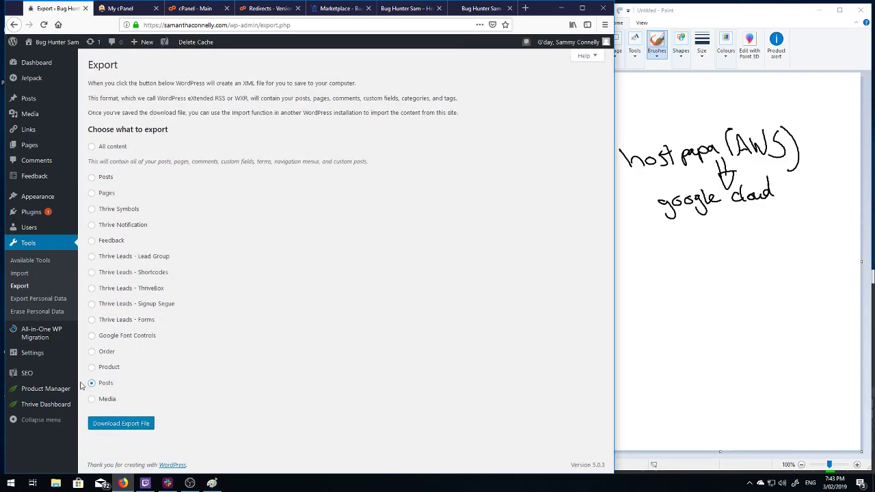
pyautogui.click(92, 177)
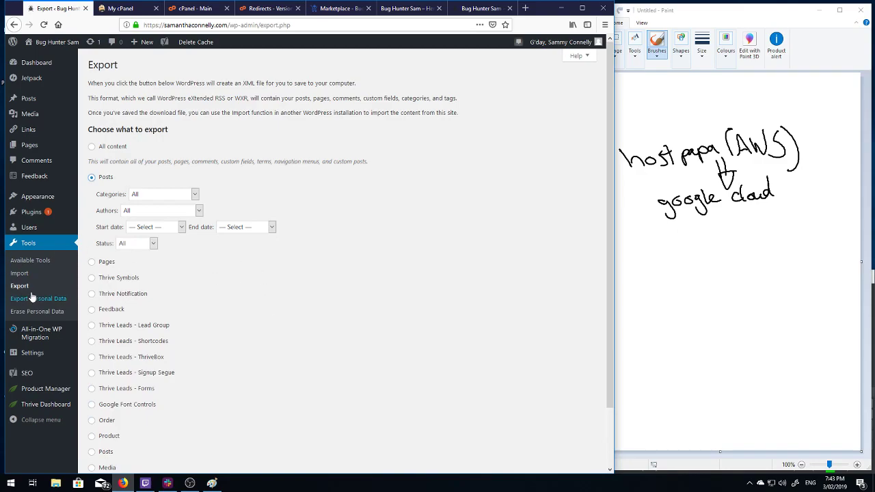
pyautogui.scroll(-2, 201, 285)
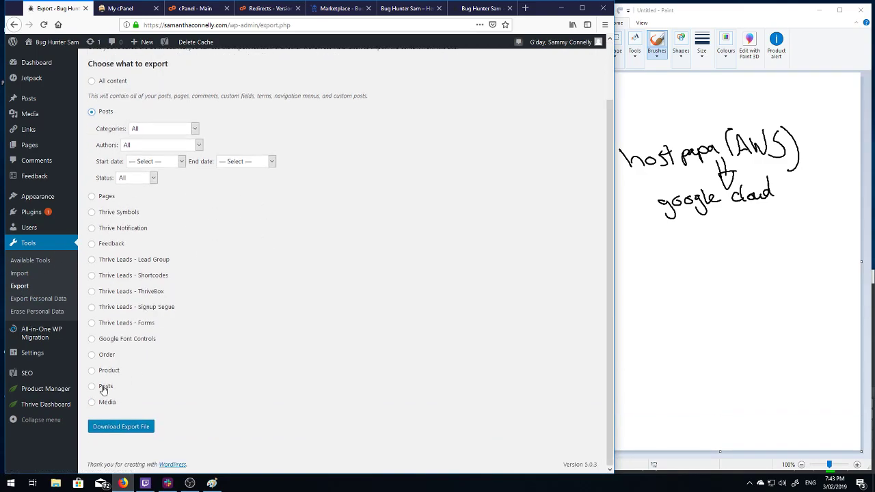
pyautogui.scroll(2, 233, 298)
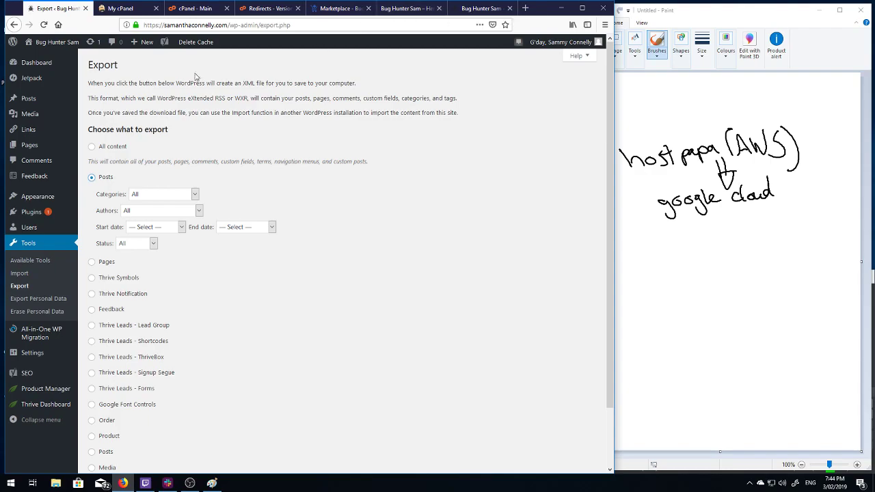
# Step: Compare the bughuntersam.com home page with the current blog's home page, and open the current blog's "Orders of Communication" post
pyautogui.click(402, 8)
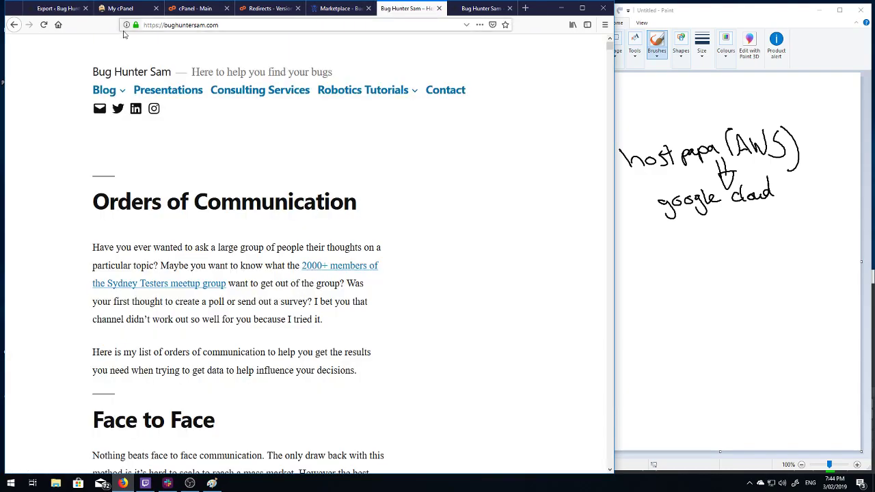
pyautogui.click(482, 8)
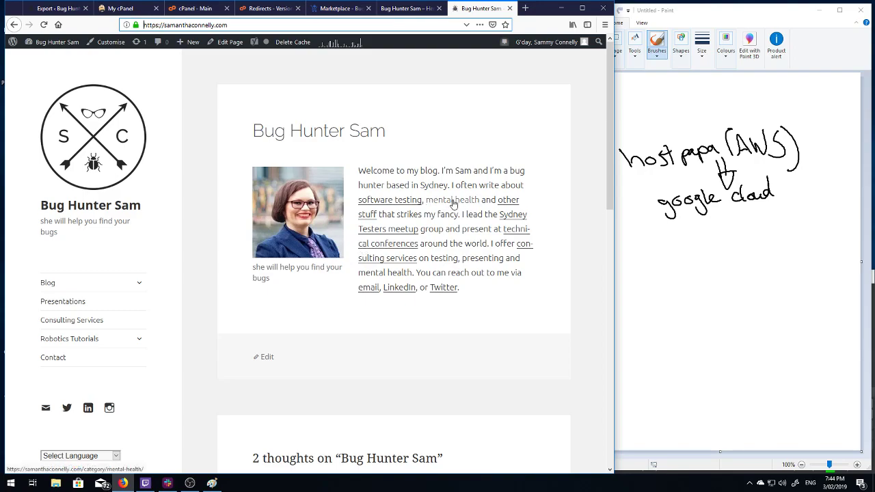
pyautogui.click(49, 283)
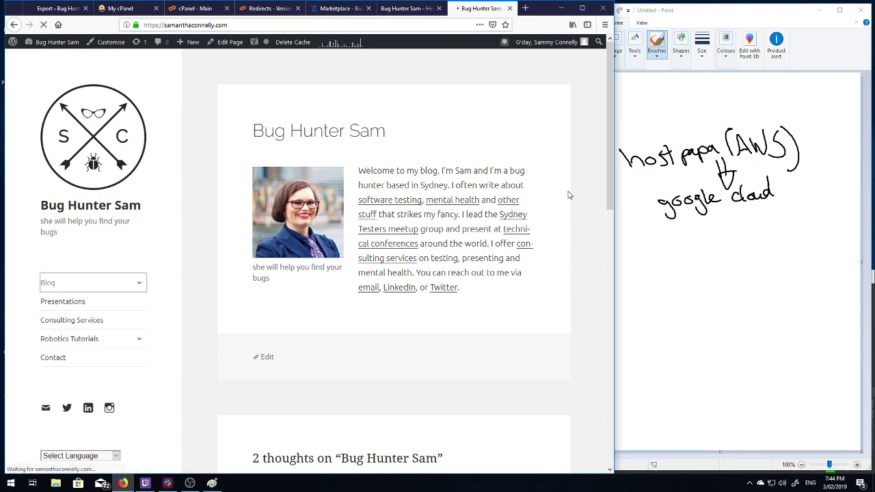
pyautogui.scroll(-1, 389, 276)
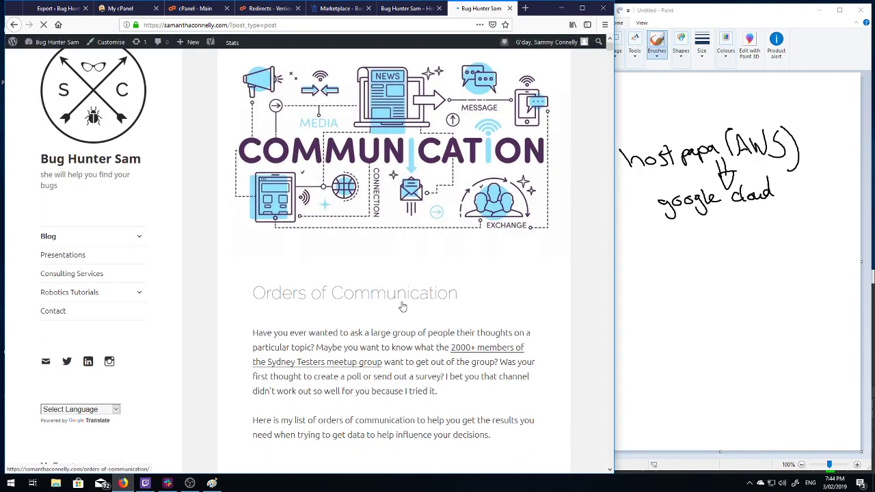
pyautogui.click(402, 295)
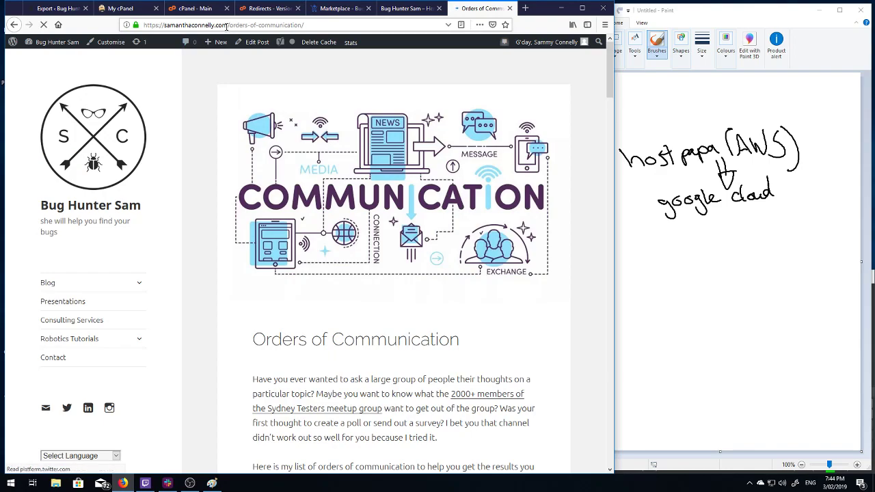
# Step: Highlight the slug "orders-of-communication/" in the post's web address
pyautogui.moveTo(230, 25); pyautogui.dragTo(305, 25)
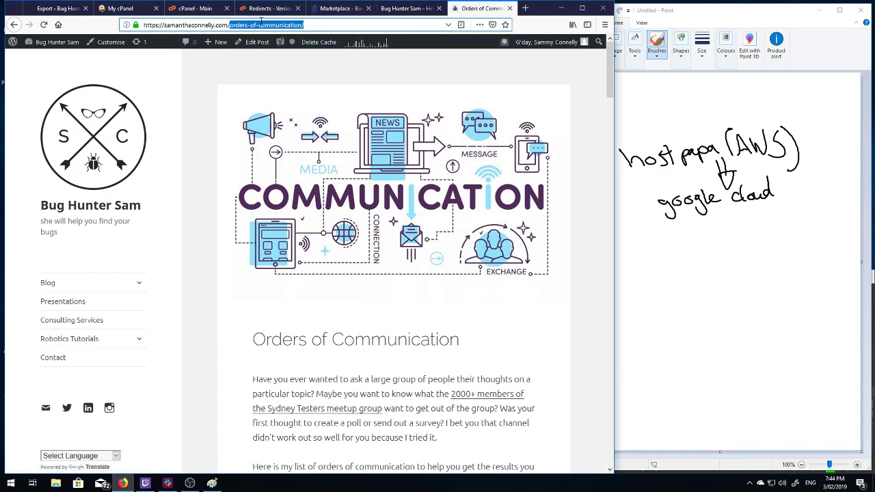
pyautogui.click(230, 25)
pyautogui.moveTo(230, 25); pyautogui.dragTo(366, 25)
# Step: Open the Permalink Settings in the blog's WordPress admin
pyautogui.click(62, 8)
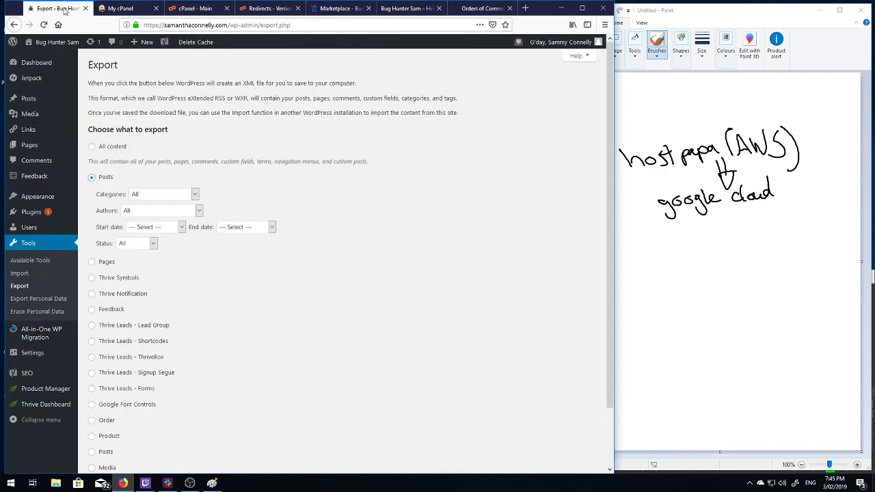
pyautogui.moveTo(32, 353)
pyautogui.click(106, 445)
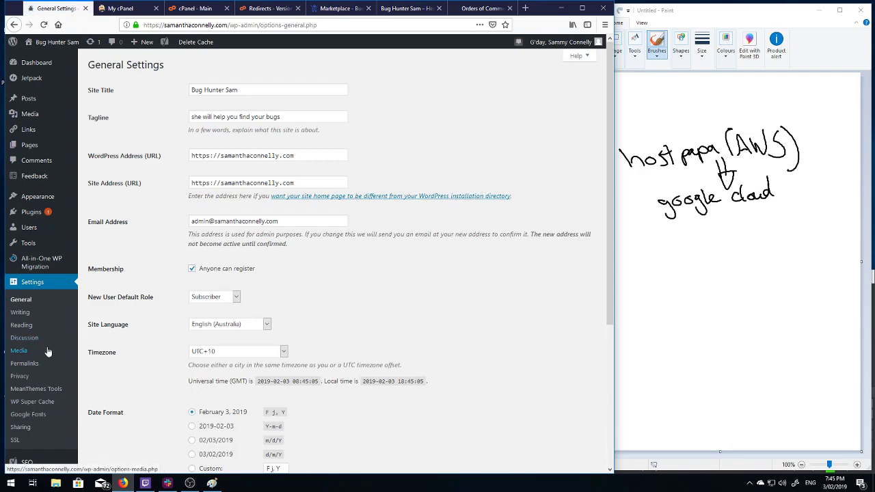
pyautogui.click(43, 364)
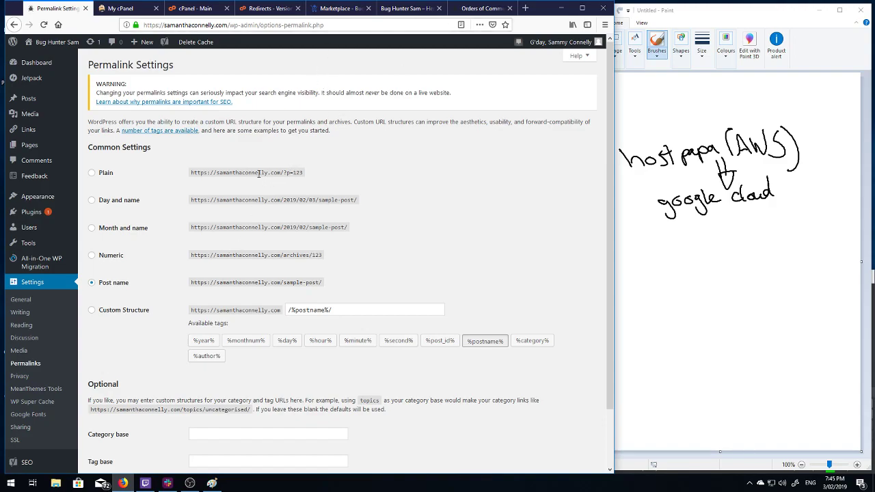
# Step: Examine the Plain and Month and name permalink examples, highlighting the "2019/02" date part of the Month and name address
pyautogui.moveTo(284, 171); pyautogui.dragTo(348, 182)
pyautogui.click(285, 226)
pyautogui.moveTo(285, 226); pyautogui.dragTo(371, 228)
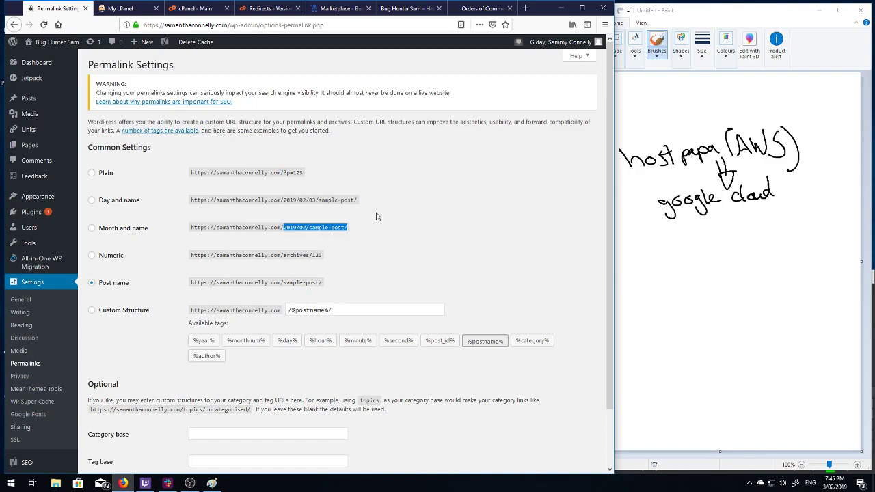
pyautogui.click(286, 228)
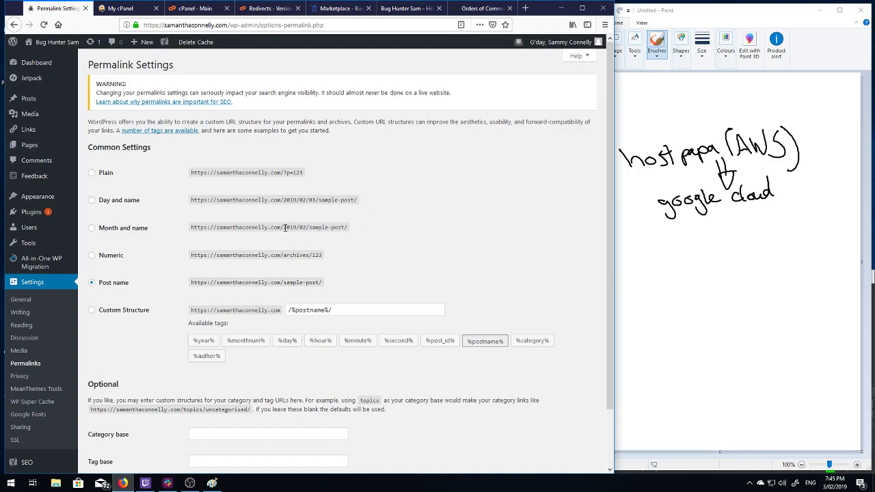
pyautogui.moveTo(283, 227); pyautogui.dragTo(306, 225)
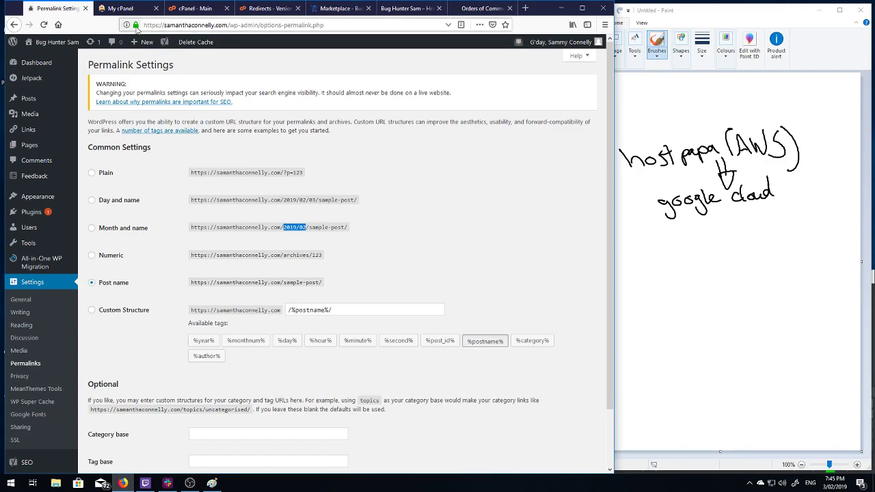
# Step: Find and highlight the publication date at the end of the "Orders of Communication" post
pyautogui.click(487, 9)
pyautogui.moveTo(610, 62); pyautogui.dragTo(635, 361)
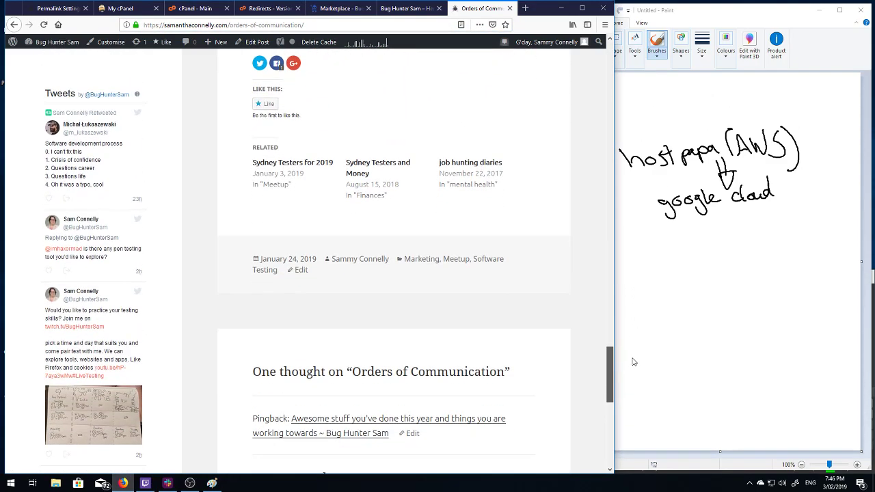
pyautogui.moveTo(318, 260); pyautogui.dragTo(256, 260)
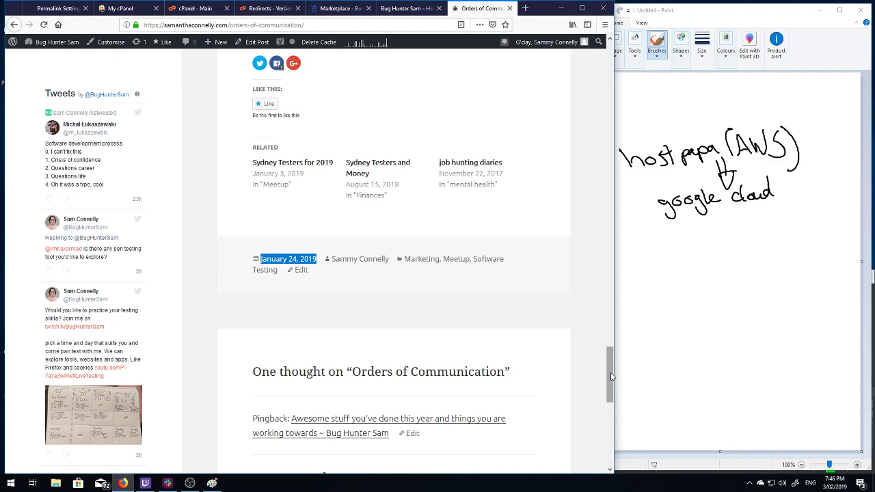
pyautogui.moveTo(612, 377); pyautogui.dragTo(616, 357)
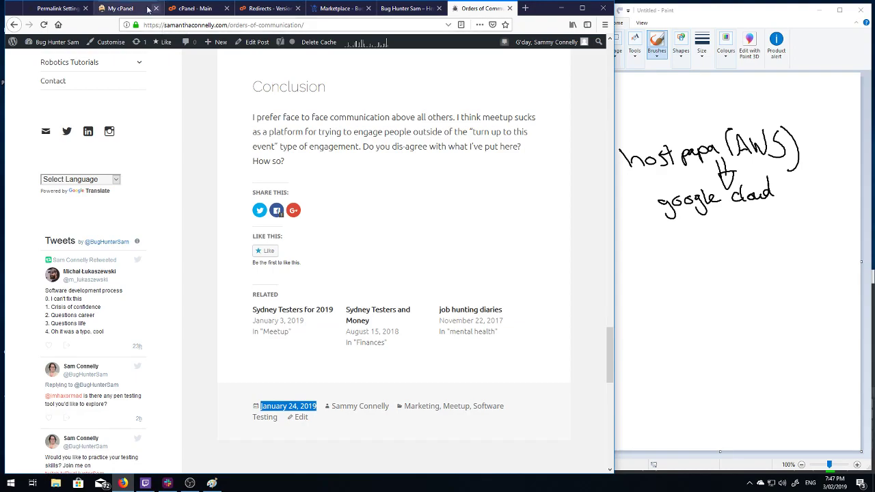
# Step: Compare the permalink formats with the "Orders of Communication" post's web address, highlighting the slug after the domain
pyautogui.click(71, 9)
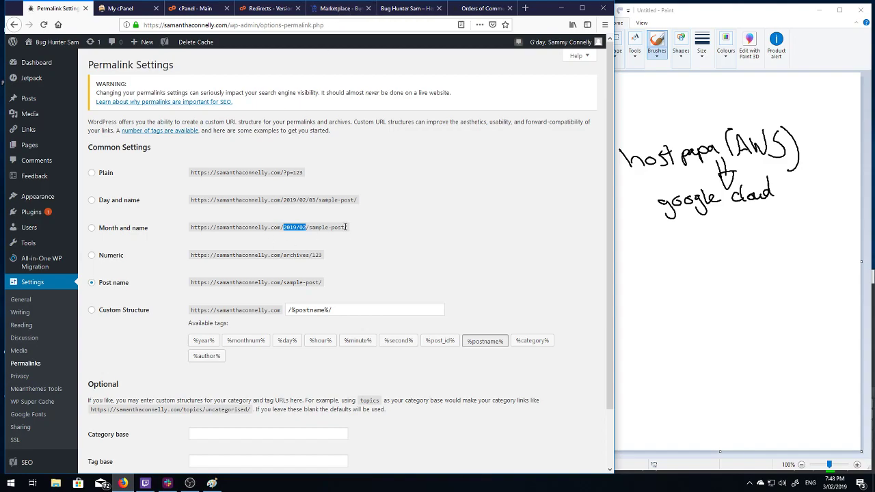
pyautogui.click(480, 10)
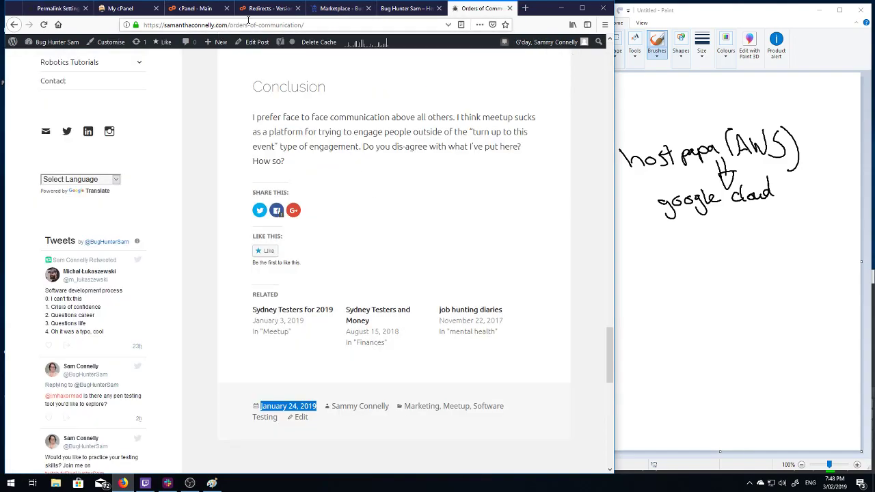
pyautogui.moveTo(228, 25); pyautogui.dragTo(303, 26)
pyautogui.moveTo(221, 39)
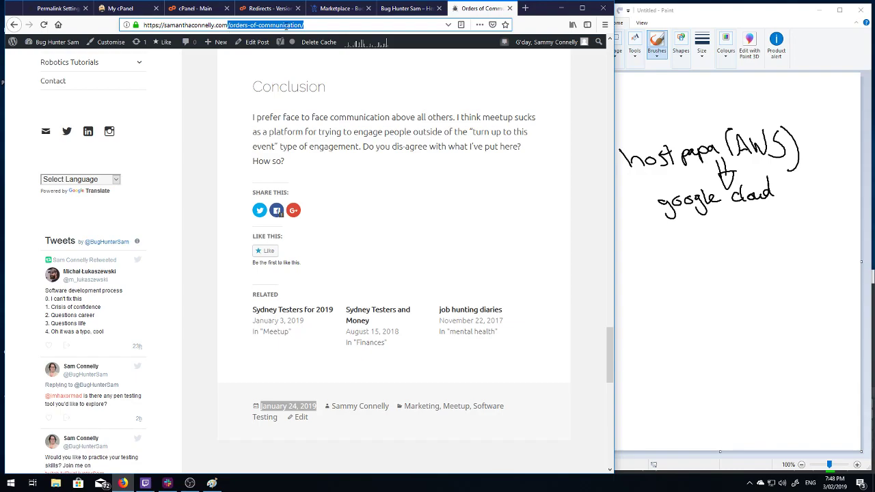
pyautogui.click(286, 26)
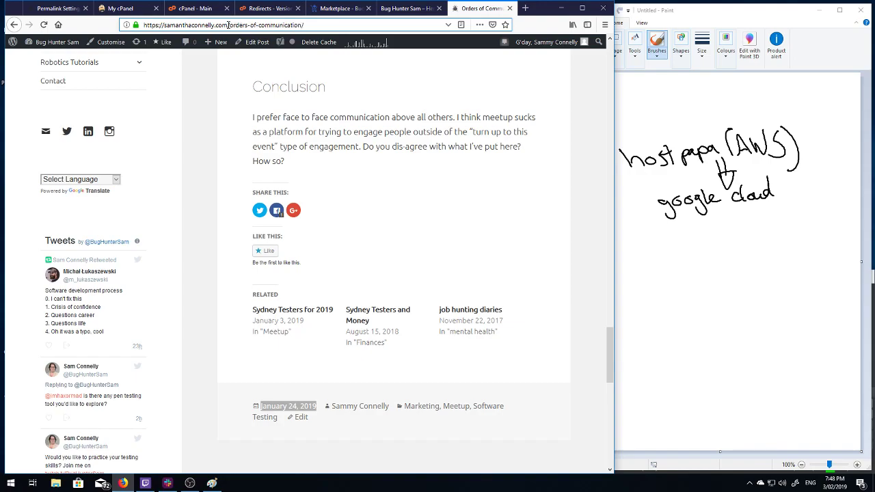
pyautogui.moveTo(229, 25); pyautogui.dragTo(363, 31)
# Step: Check the post's address against the permalink formats again, and highlight the Plain example address ending in "?p=123"
pyautogui.click(58, 8)
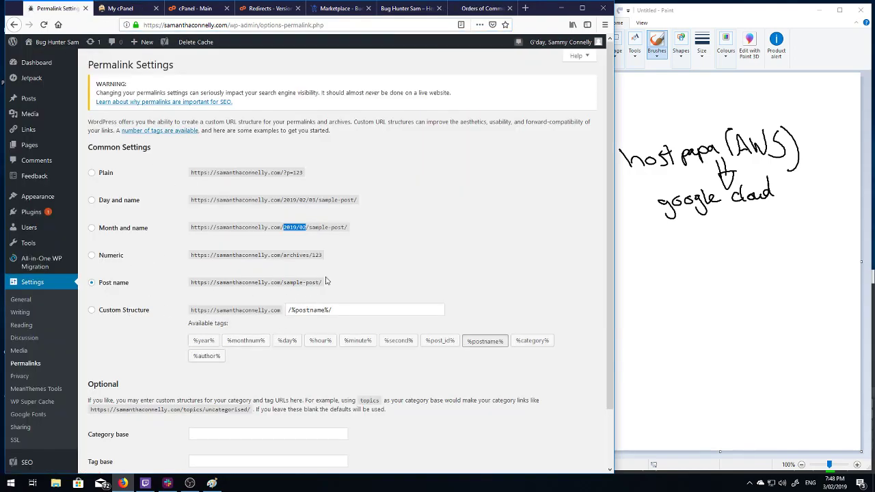
pyautogui.click(448, 11)
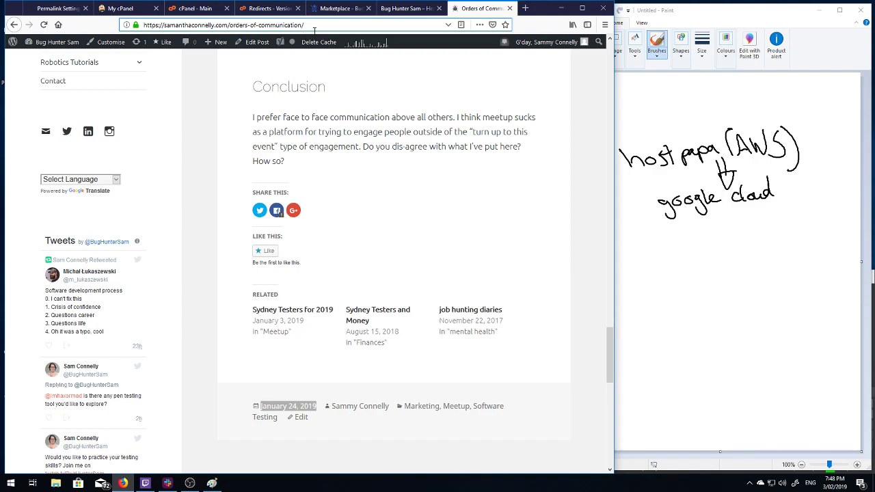
pyautogui.click(58, 9)
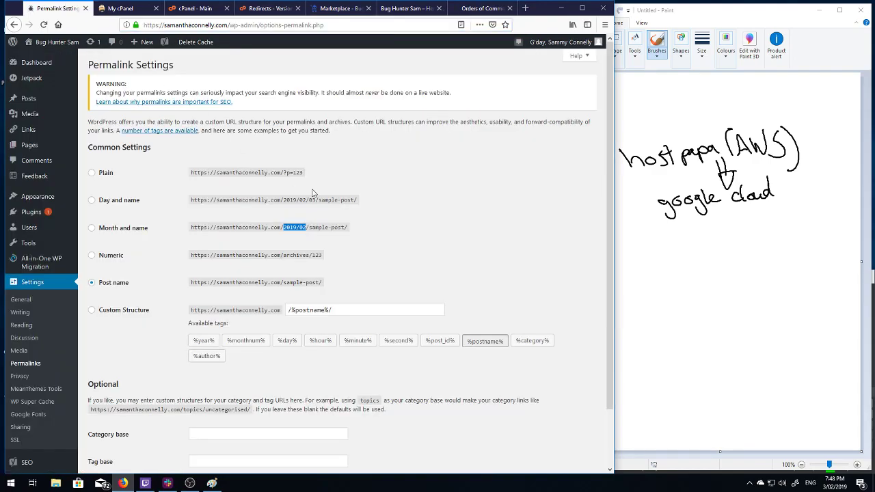
pyautogui.moveTo(312, 176); pyautogui.dragTo(176, 168)
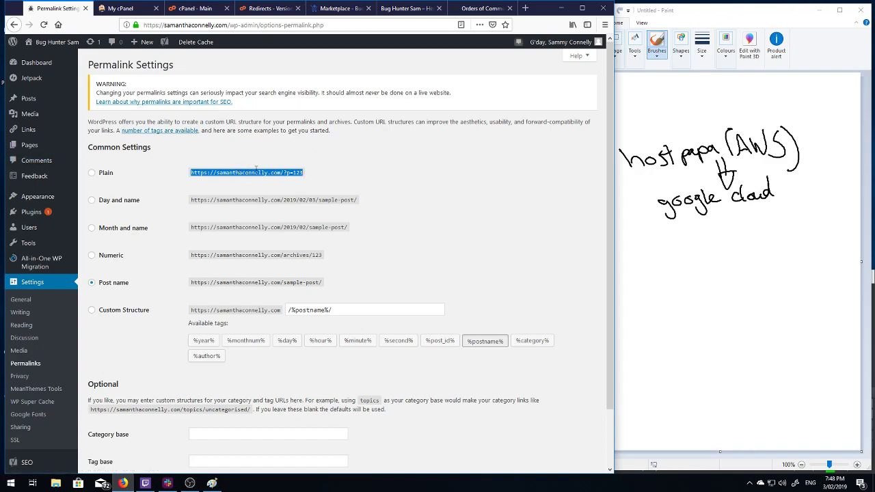
# Step: Highlight the "/sample-post/" part of the Post name example, and the "bughuntersam.com" domain in the live blog's address
pyautogui.moveTo(282, 284); pyautogui.dragTo(365, 291)
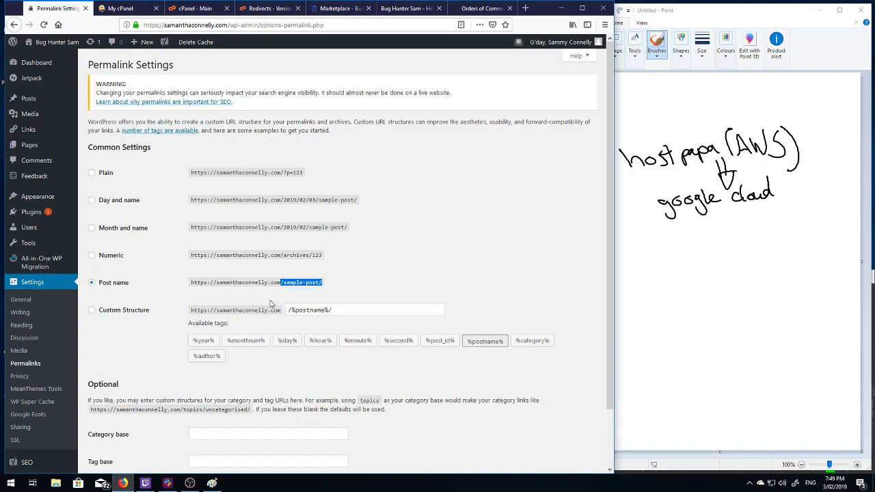
pyautogui.click(404, 8)
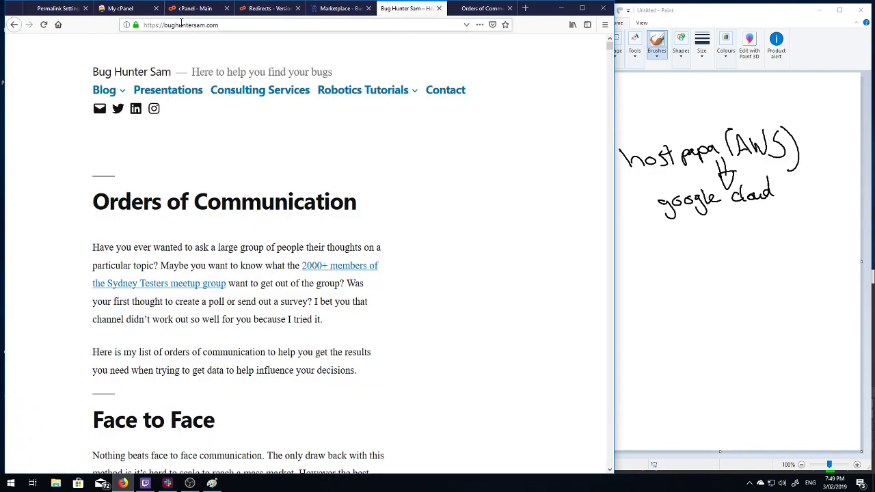
pyautogui.moveTo(164, 26); pyautogui.dragTo(240, 26)
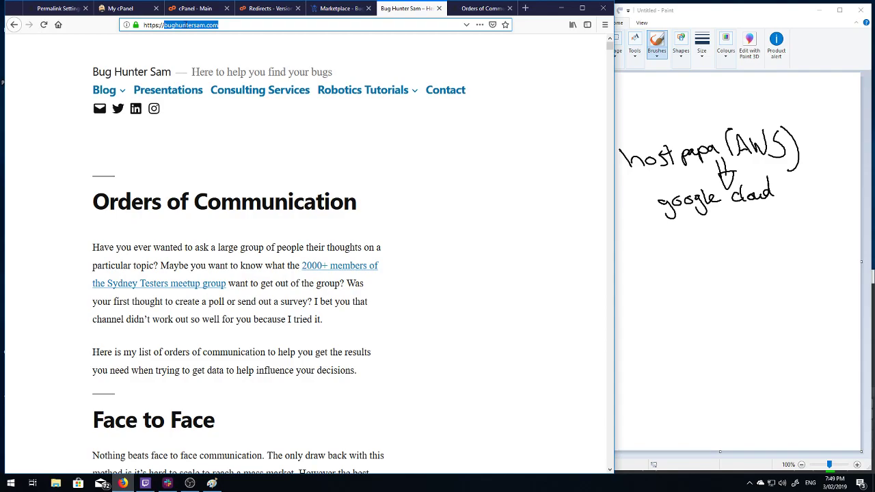
pyautogui.click(177, 24)
pyautogui.moveTo(165, 25); pyautogui.dragTo(253, 27)
# Step: Switch to Twitch to check the stream chat, and back in the browser highlight the "https" part of the blog's address
pyautogui.click(145, 483)
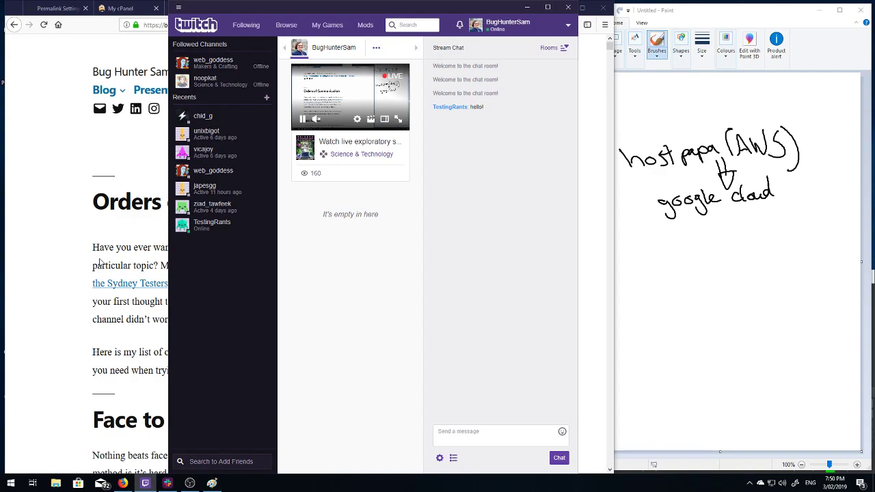
pyautogui.click(529, 9)
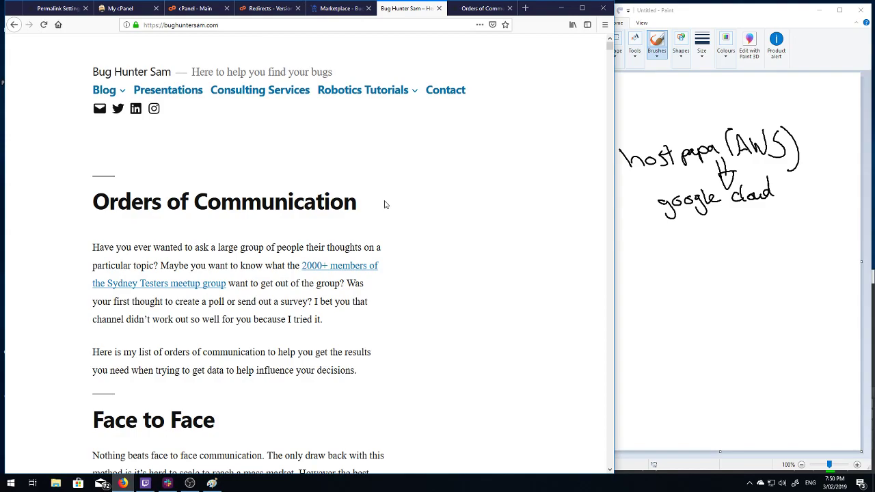
pyautogui.doubleClick(158, 25)
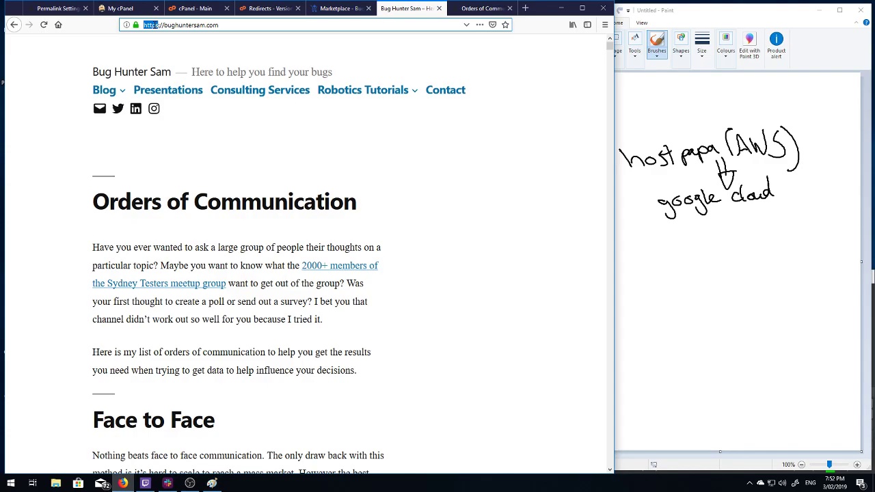
pyautogui.click(143, 486)
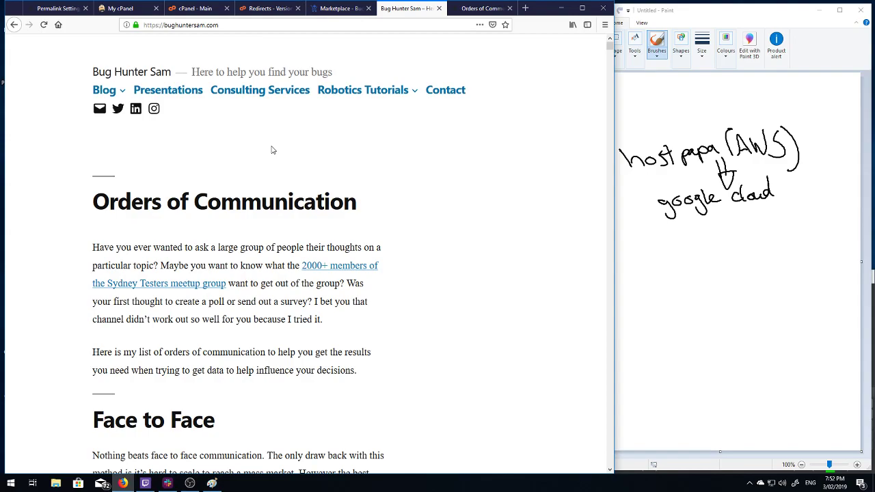
pyautogui.doubleClick(158, 25)
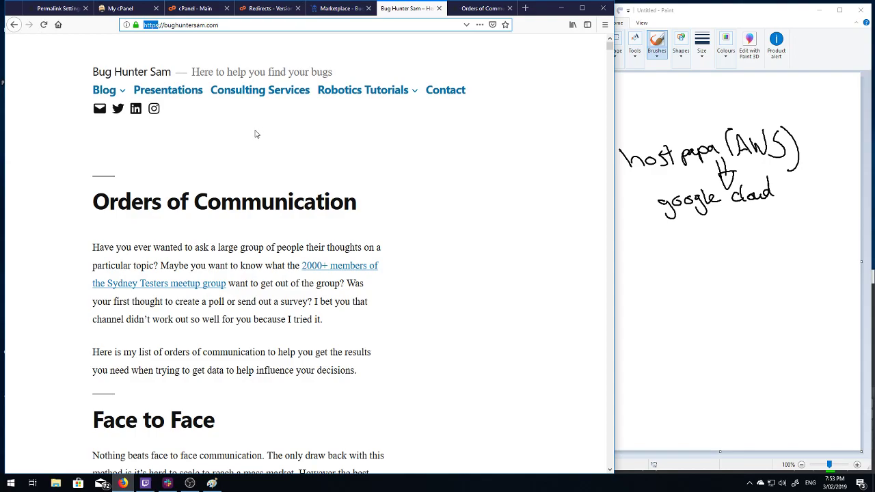
# Step: Open the Redirects tool in HostPapa's cPanel and go to its Add Redirect form
pyautogui.click(55, 9)
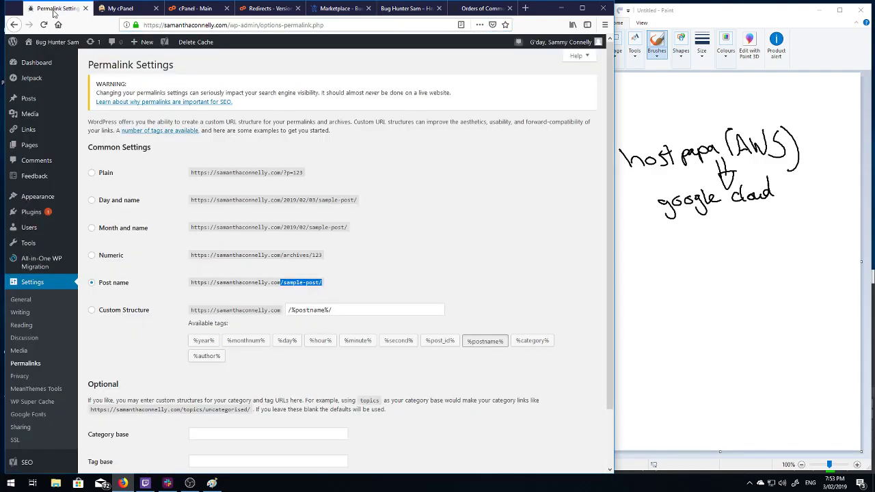
pyautogui.click(123, 8)
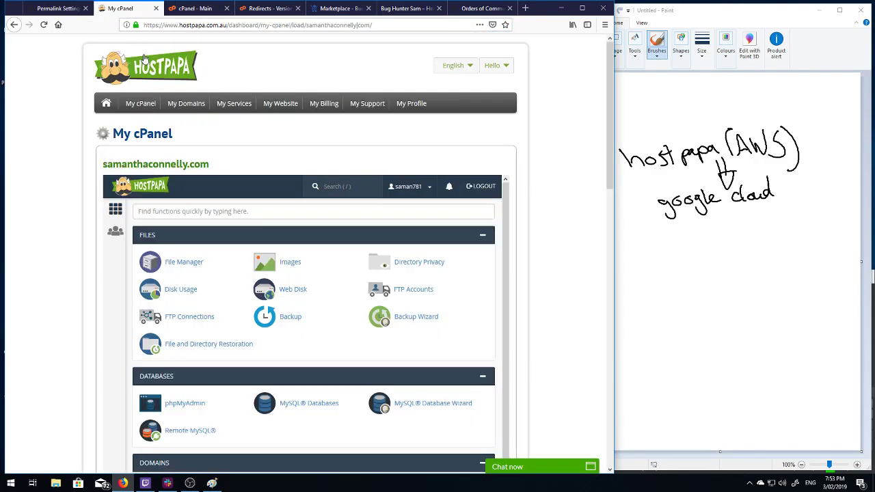
pyautogui.scroll(-4, 322, 237)
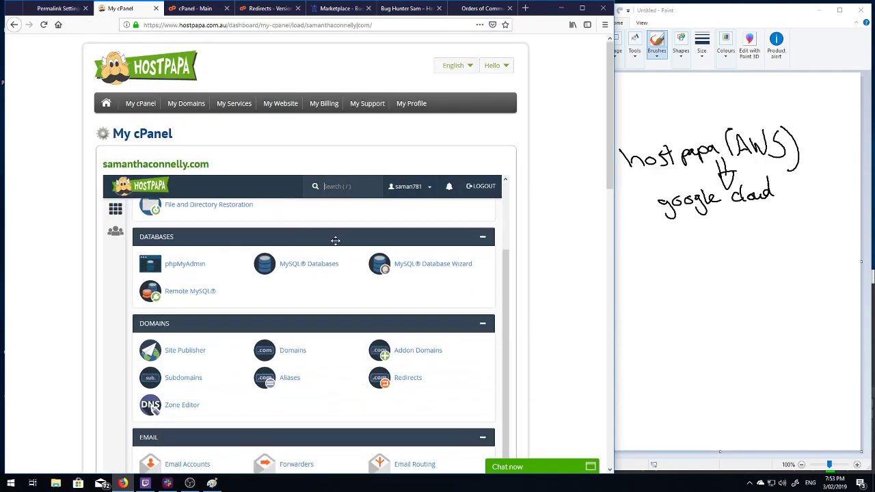
pyautogui.click(410, 333)
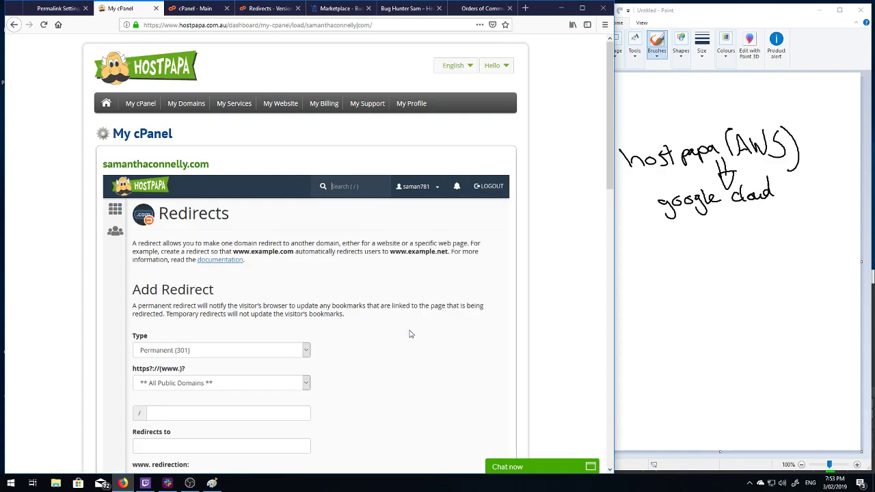
pyautogui.scroll(-3, 75, 271)
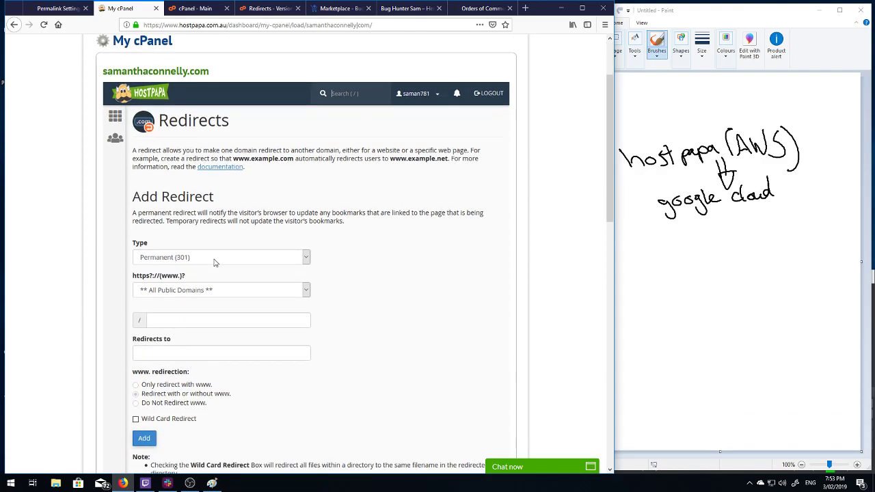
# Step: Set the redirect type to Permanent (301) and choose the cPanel account's main domain as the domain to redirect
pyautogui.click(308, 261)
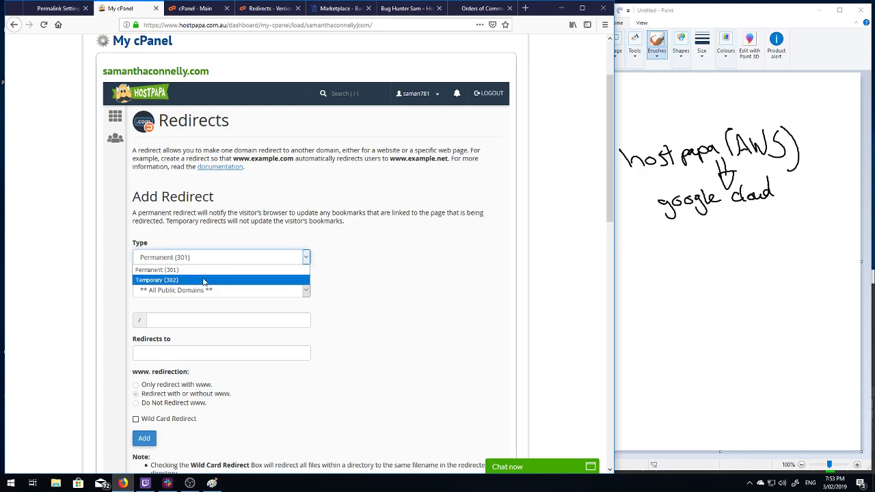
pyautogui.click(226, 270)
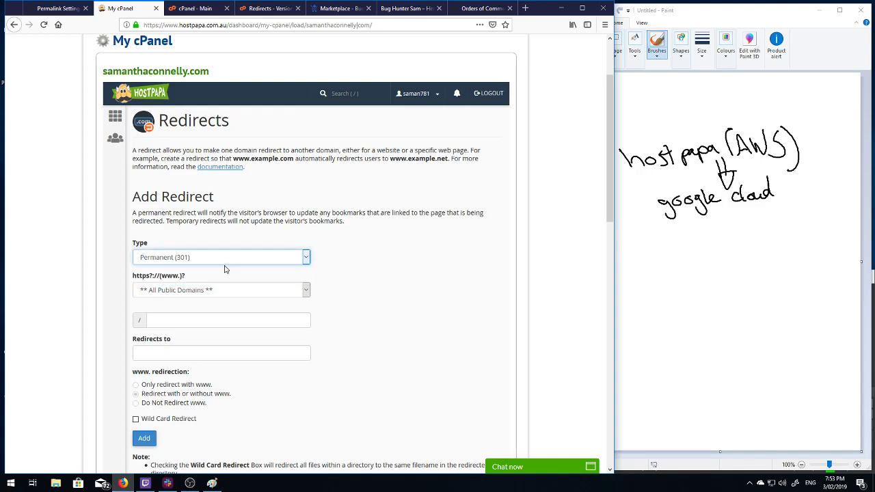
pyautogui.click(307, 290)
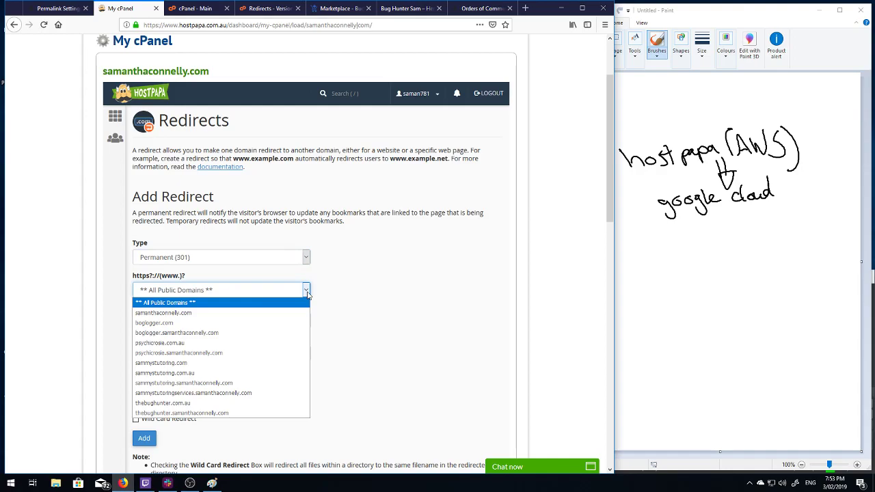
pyautogui.scroll(-1, 307, 292)
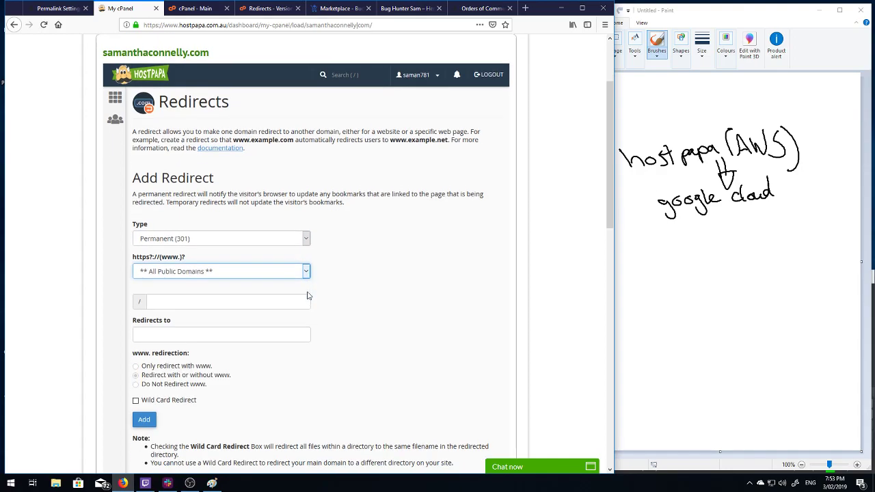
pyautogui.click(305, 245)
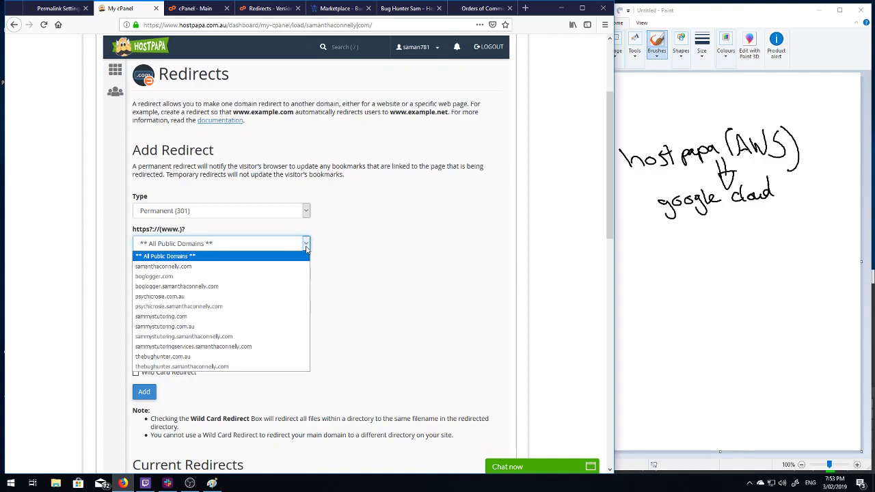
pyautogui.click(177, 267)
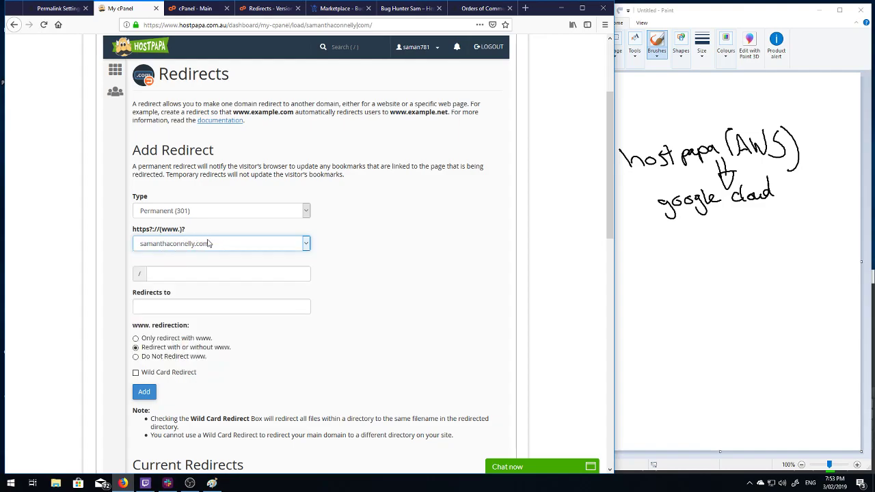
pyautogui.click(307, 245)
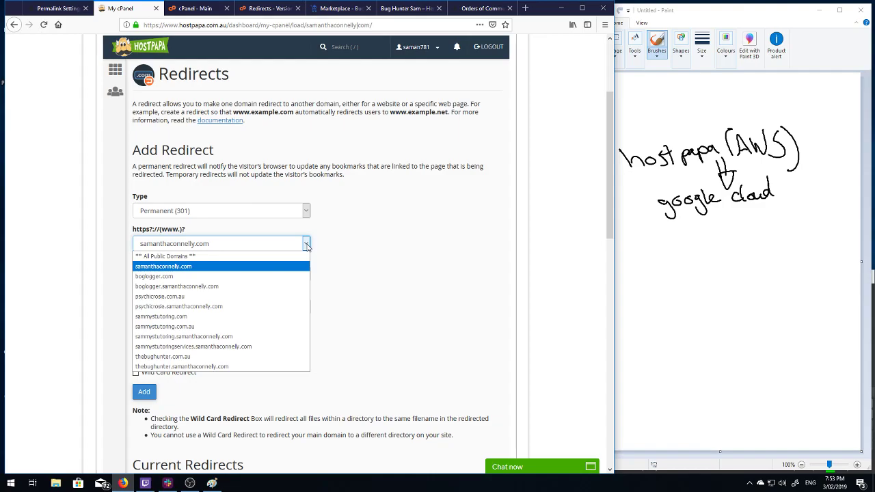
pyautogui.click(307, 245)
# Step: Check the blog's permalink settings, and enable the Wild Card Redirect option in the Add Redirect form
pyautogui.click(45, 9)
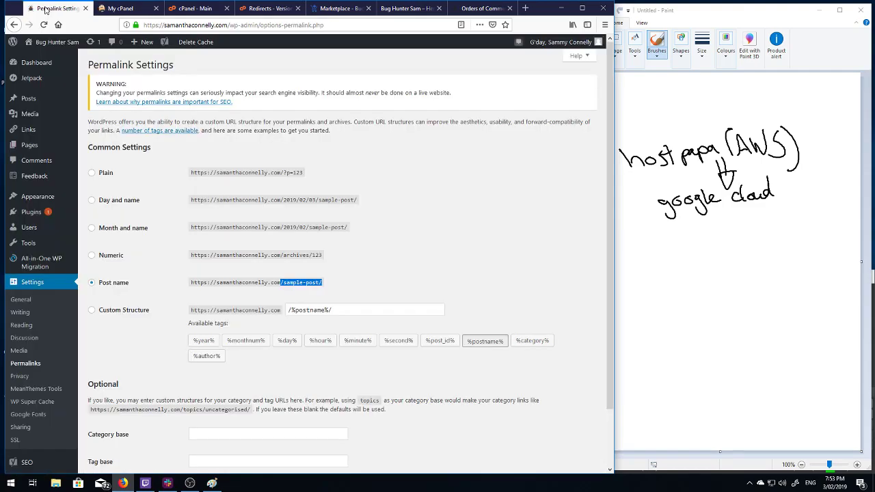
pyautogui.click(116, 8)
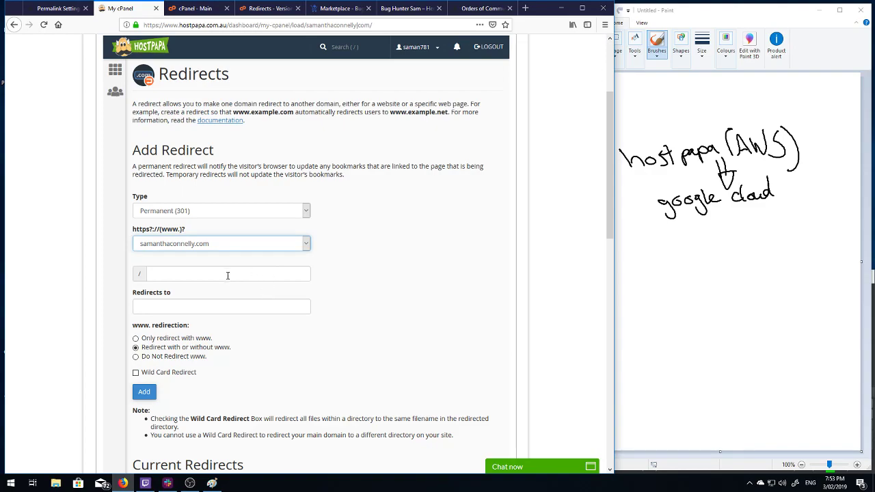
pyautogui.click(201, 275)
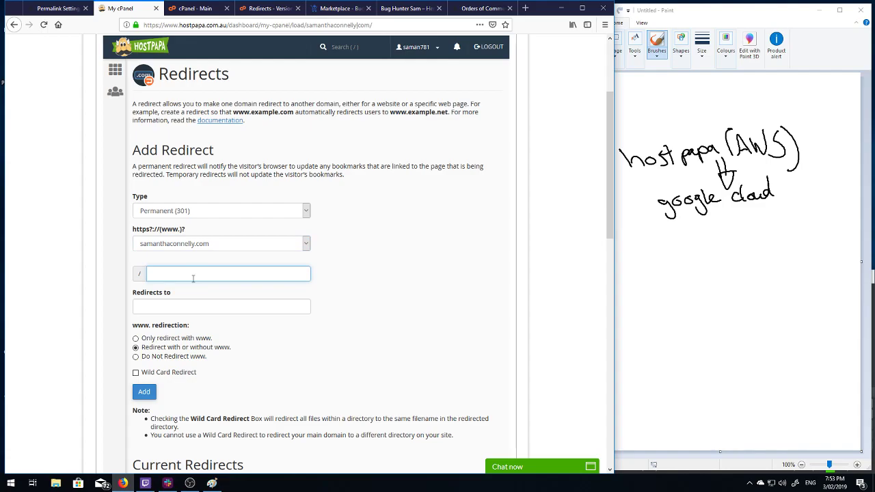
pyautogui.scroll(-2, 328, 273)
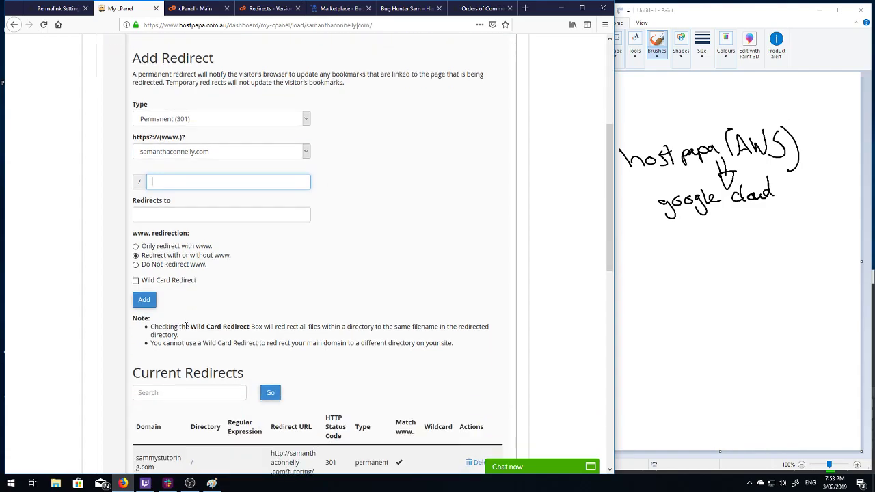
pyautogui.click(136, 281)
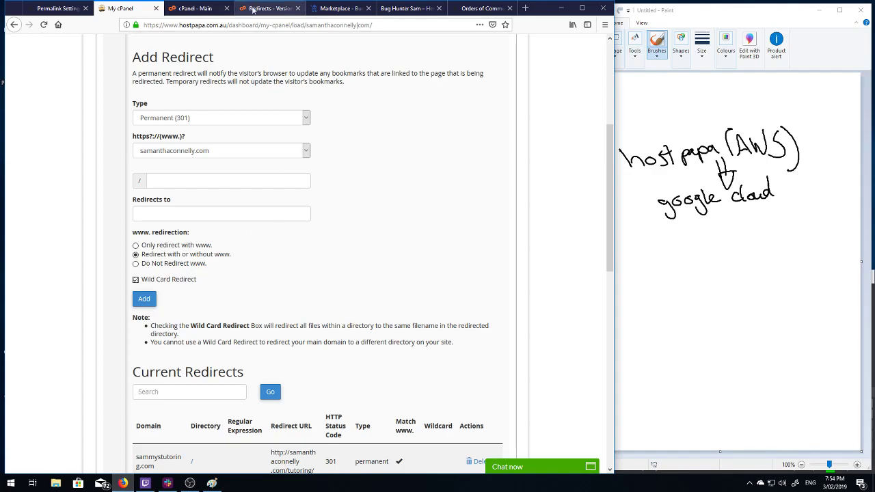
pyautogui.click(255, 8)
pyautogui.scroll(-1, 396, 277)
pyautogui.scroll(2, 383, 260)
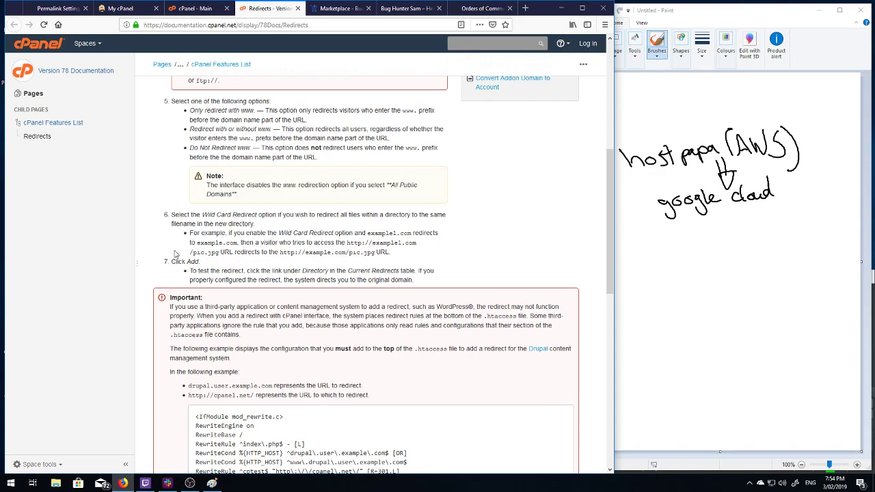
pyautogui.moveTo(346, 242); pyautogui.dragTo(423, 246)
pyautogui.click(383, 244)
pyautogui.moveTo(190, 253); pyautogui.dragTo(221, 253)
pyautogui.moveTo(280, 253); pyautogui.dragTo(379, 253)
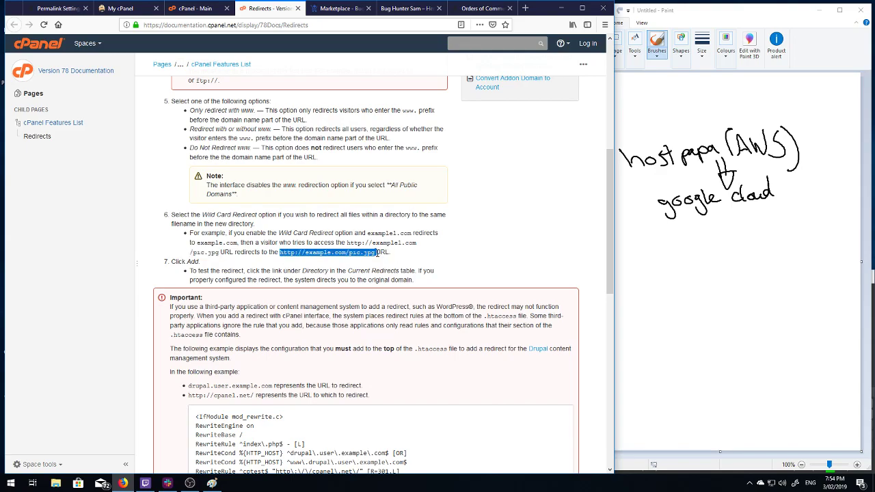
pyautogui.click(350, 254)
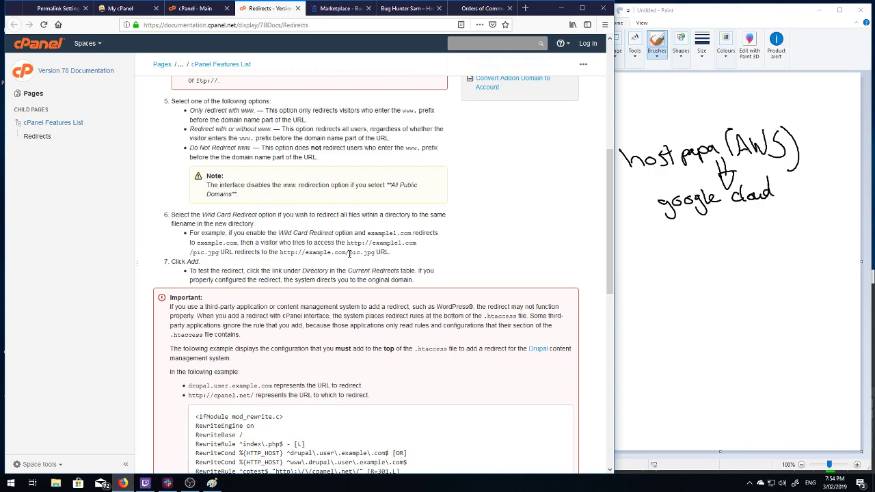
# Step: Compare the domain of the WordPress admin address with "bughuntersam.com", highlighting each one in its address
pyautogui.click(50, 13)
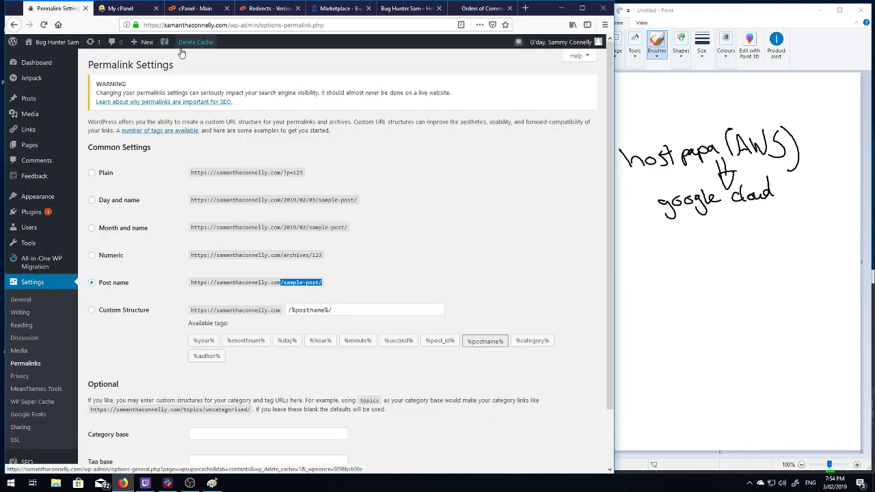
pyautogui.moveTo(223, 24); pyautogui.dragTo(143, 24)
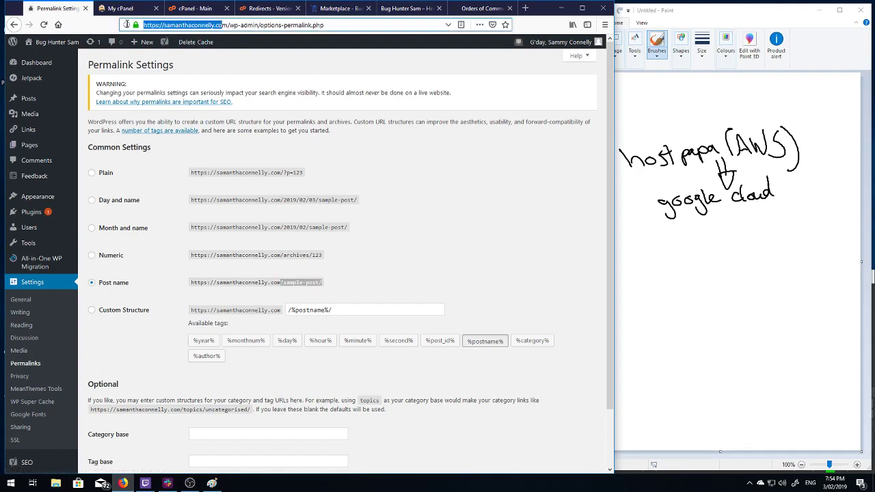
pyautogui.click(409, 8)
pyautogui.moveTo(164, 25); pyautogui.dragTo(288, 25)
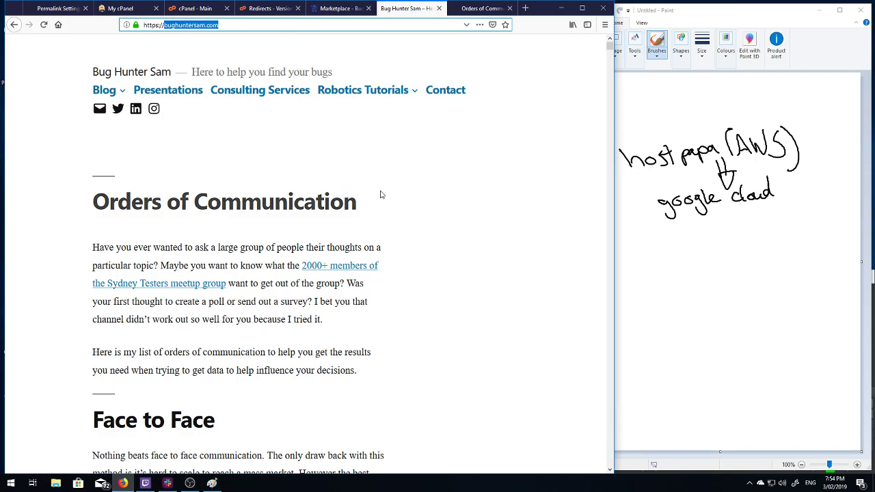
# Step: Find the "Where are you in your testing career?" pie chart in the blog post and copy its image location
pyautogui.scroll(-3, 355, 186)
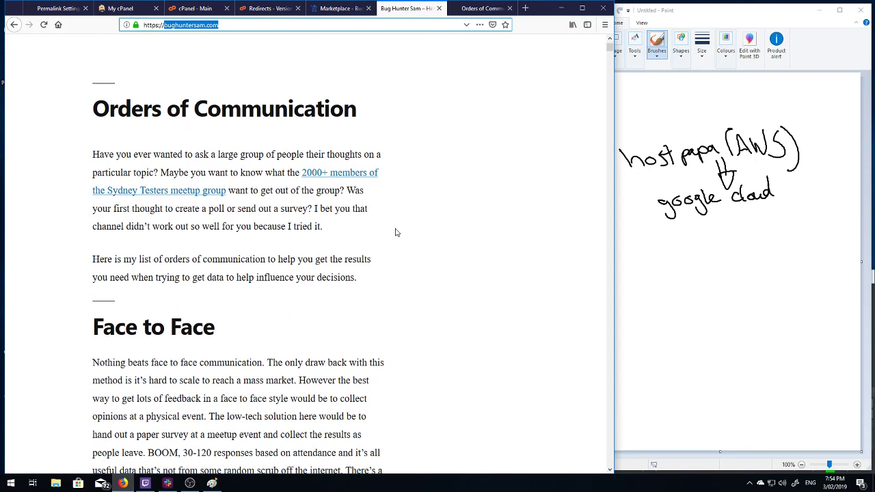
pyautogui.scroll(-15, 396, 233)
pyautogui.scroll(5, 257, 188)
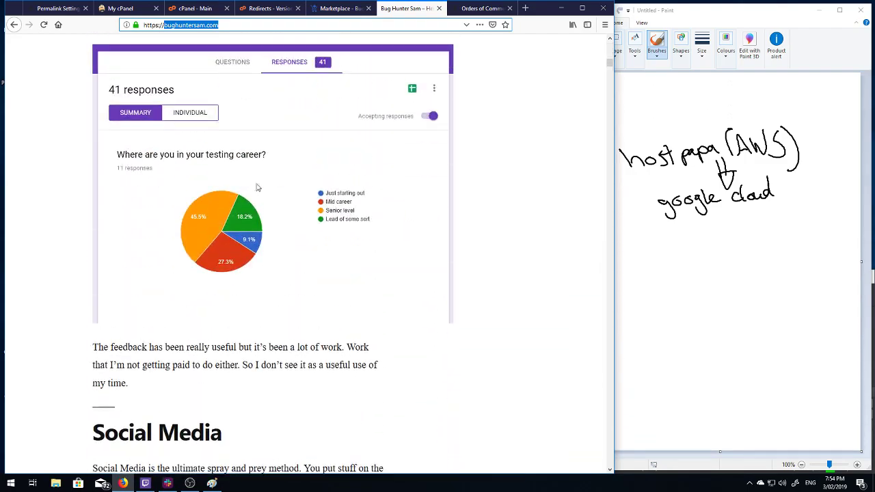
pyautogui.rightClick(258, 187)
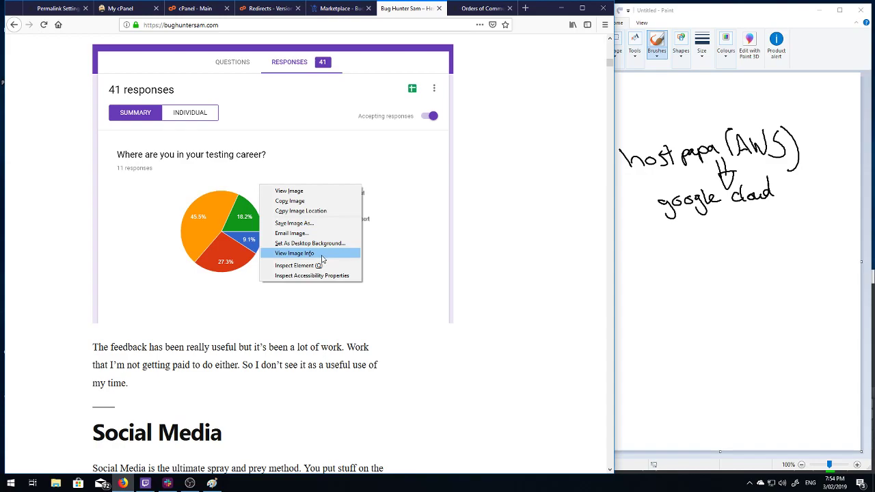
pyautogui.click(308, 211)
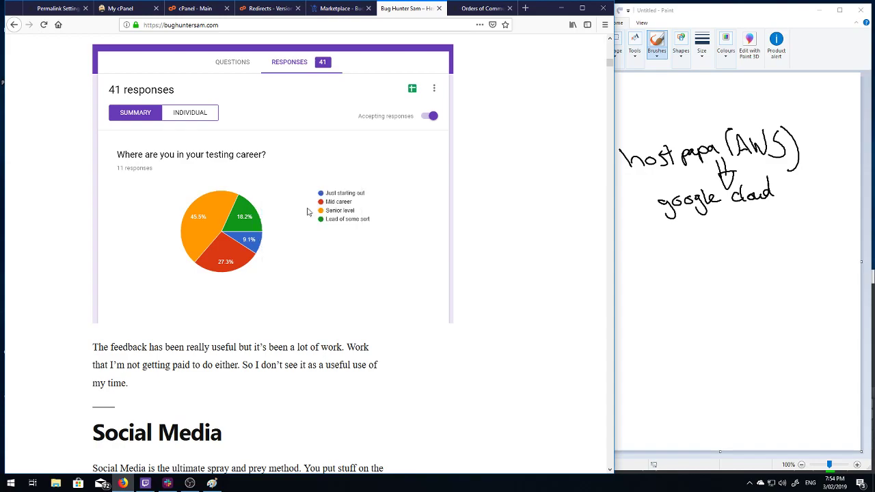
# Step: View the chart image from its copied address, highlighting the domain and the /wp-content/uploads/2019/01/responses.png path, and close it
pyautogui.click(526, 9)
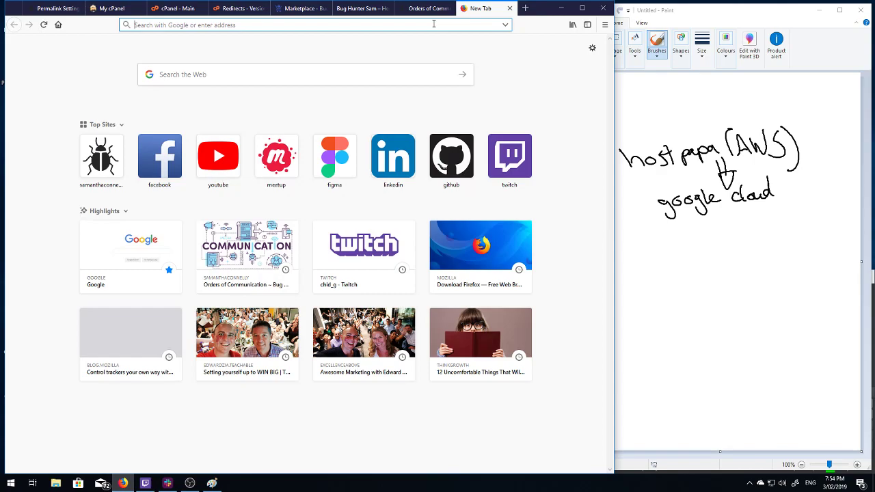
pyautogui.hotkey('ctrl', 'v')
pyautogui.moveTo(154, 25); pyautogui.dragTo(218, 27)
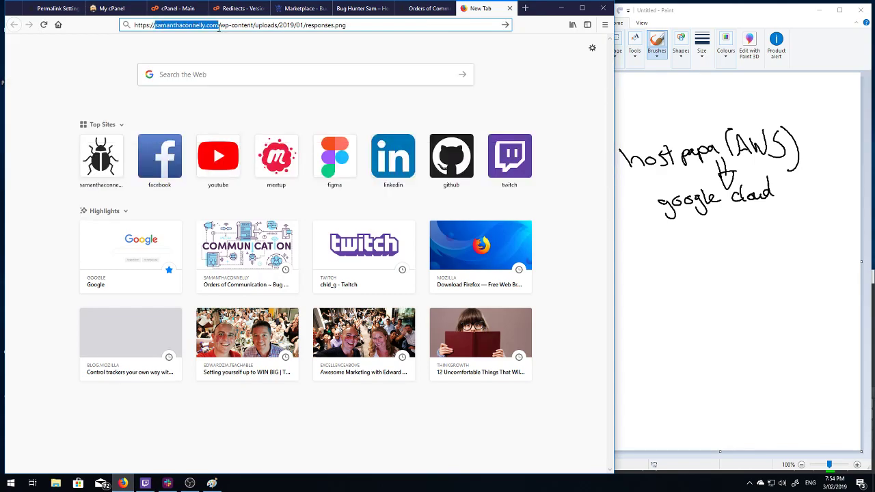
pyautogui.click(310, 26)
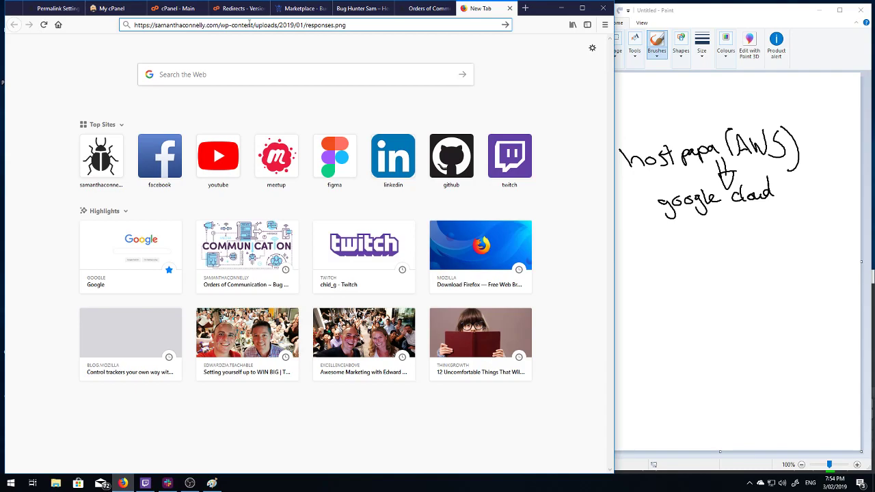
pyautogui.moveTo(220, 26); pyautogui.dragTo(347, 26)
pyautogui.click(380, 25)
pyautogui.press('Return')
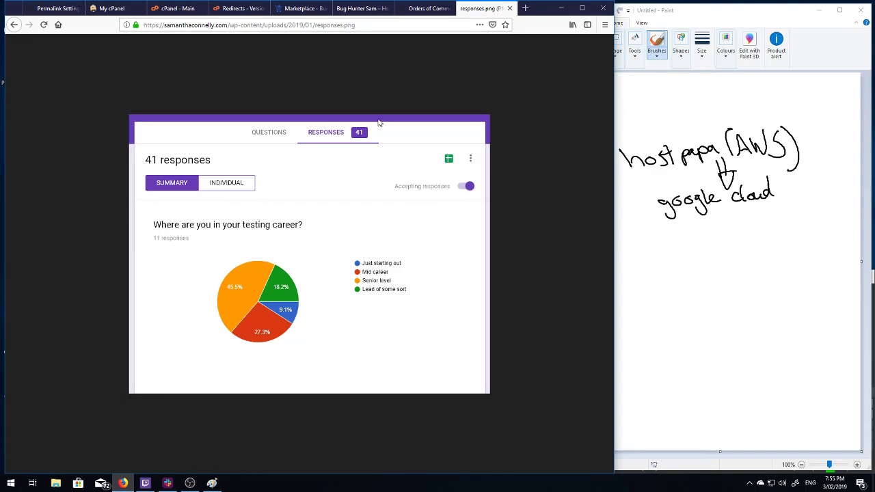
pyautogui.click(510, 8)
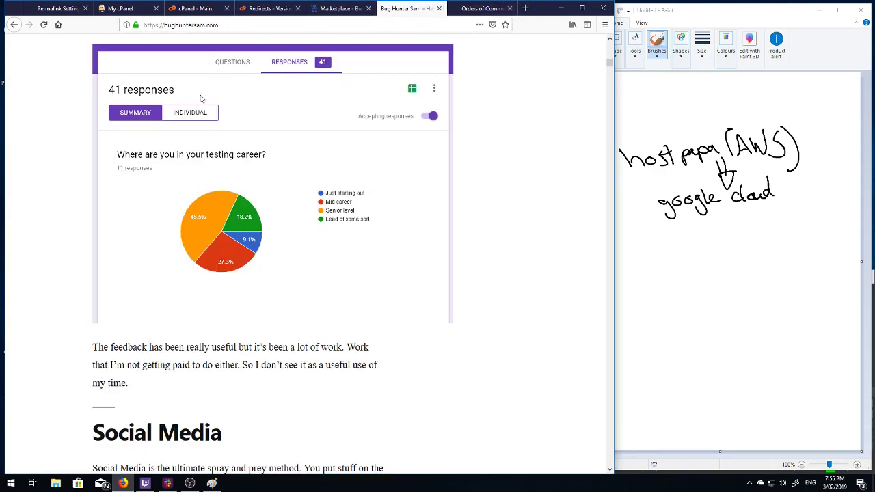
pyautogui.scroll(10, 201, 99)
pyautogui.click(228, 25)
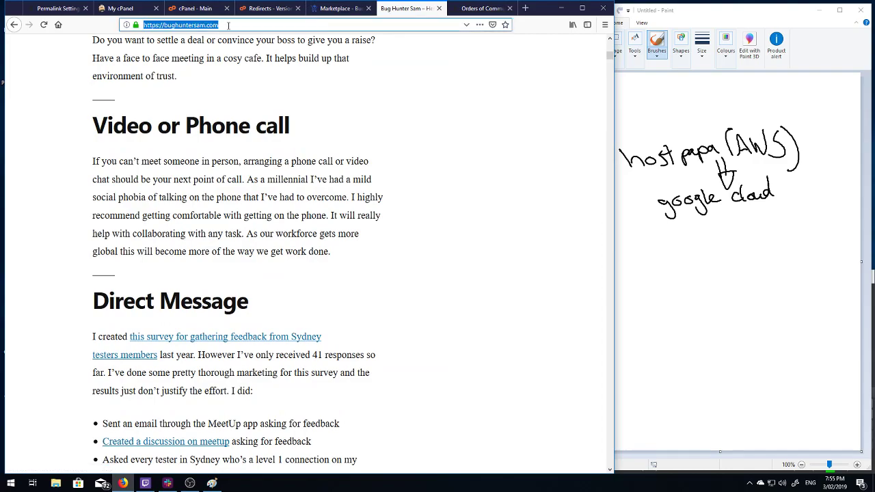
pyautogui.click(228, 25)
pyautogui.write('/')
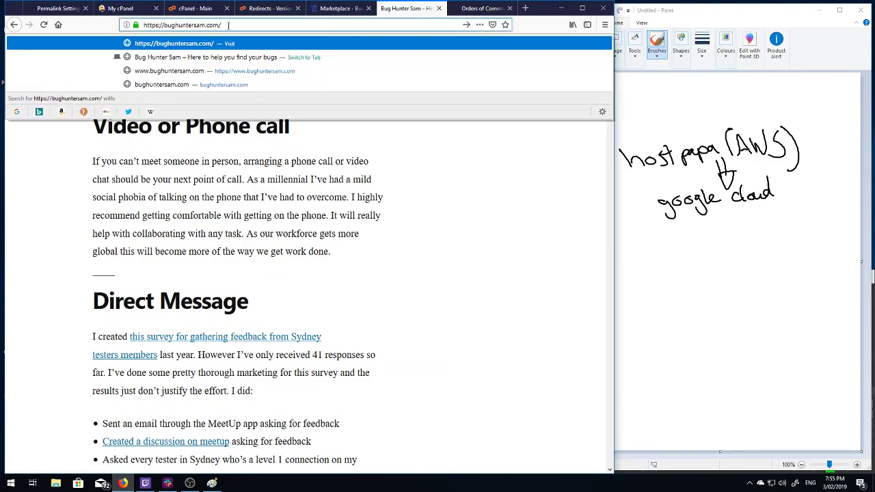
pyautogui.write('wp-admin')
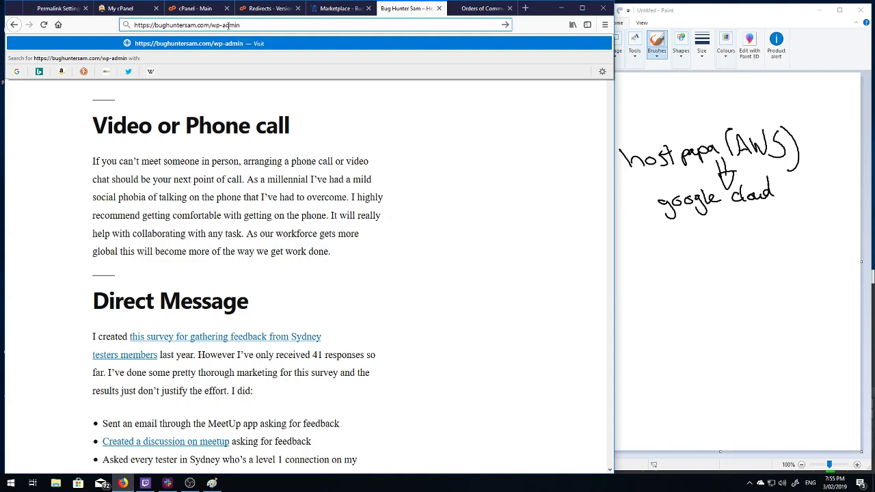
pyautogui.press('Return')
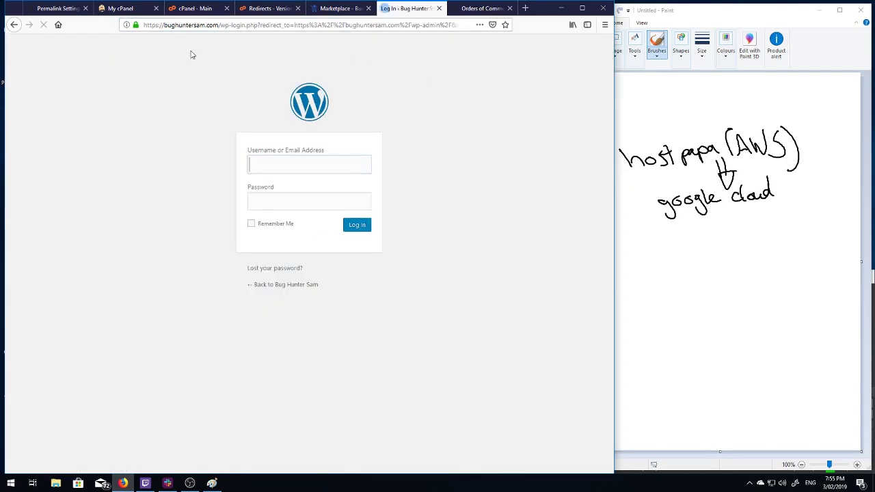
pyautogui.click(288, 167)
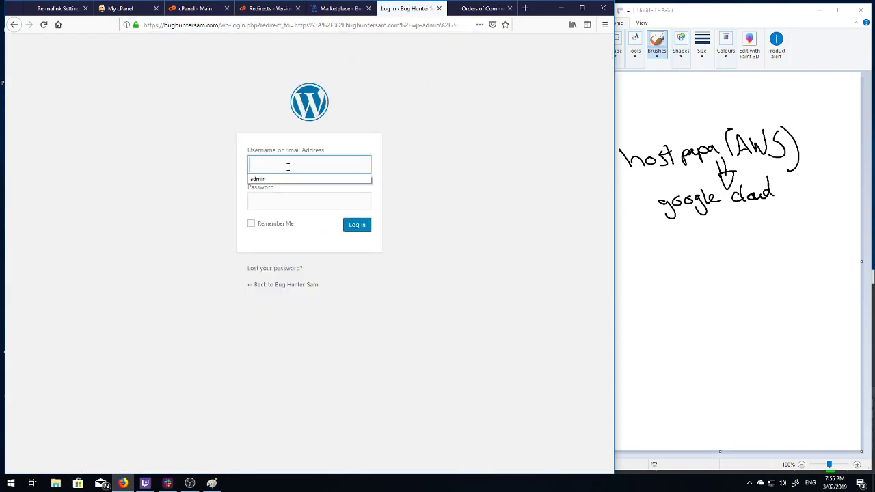
pyautogui.press('Escape')
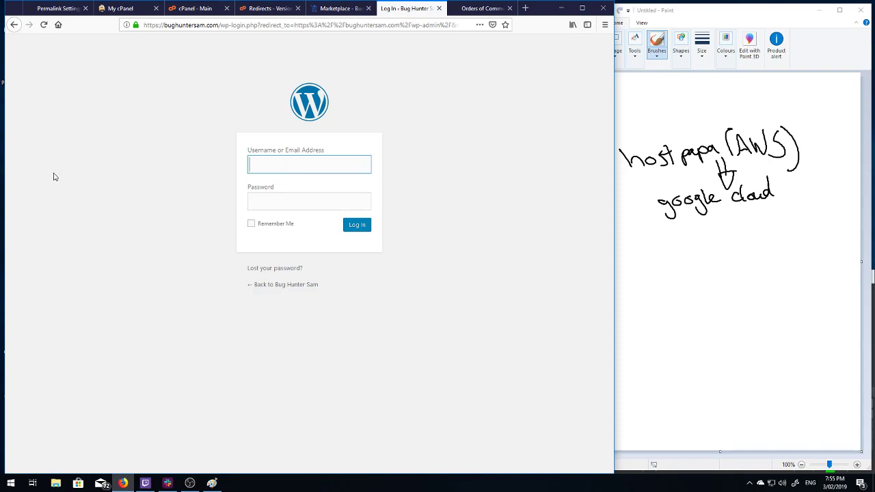
# Step: Check the OBS window and the Twitch stream chat, and return to the WordPress dashboard
pyautogui.click(191, 484)
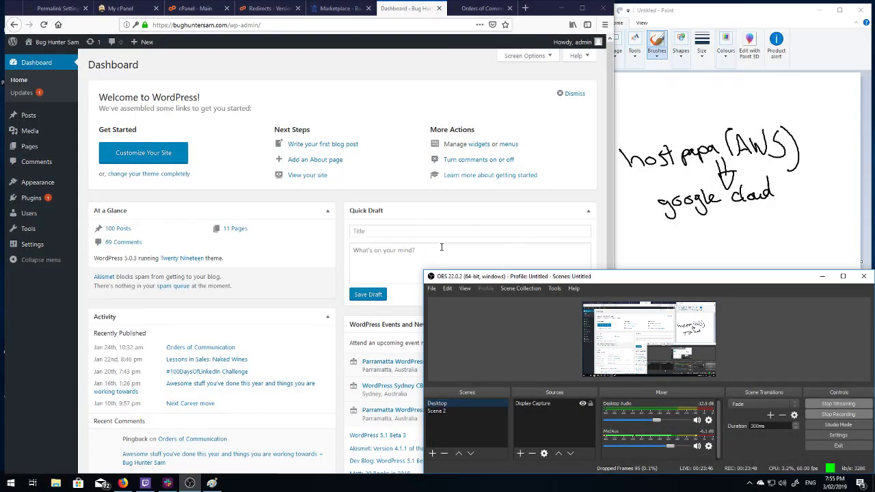
pyautogui.click(338, 97)
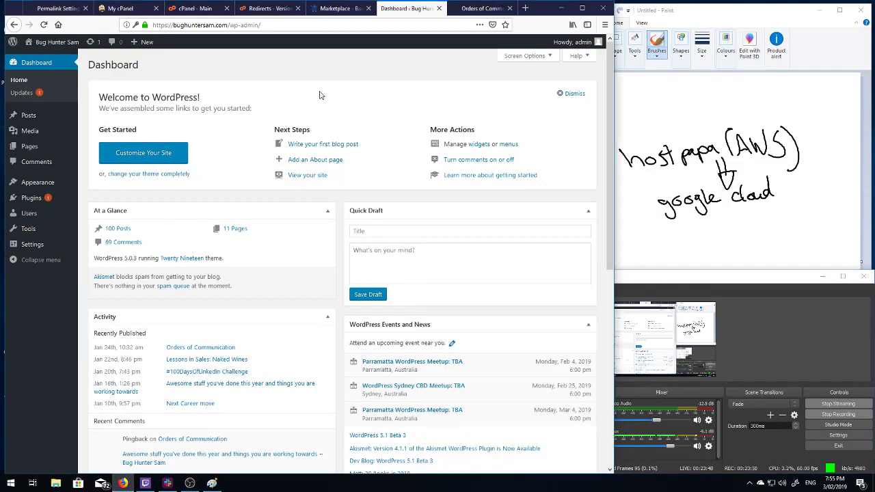
pyautogui.click(145, 484)
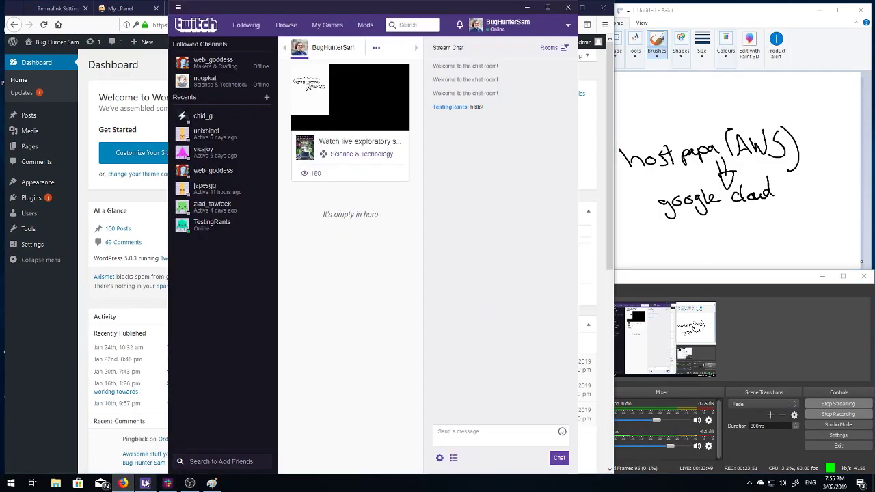
pyautogui.click(147, 483)
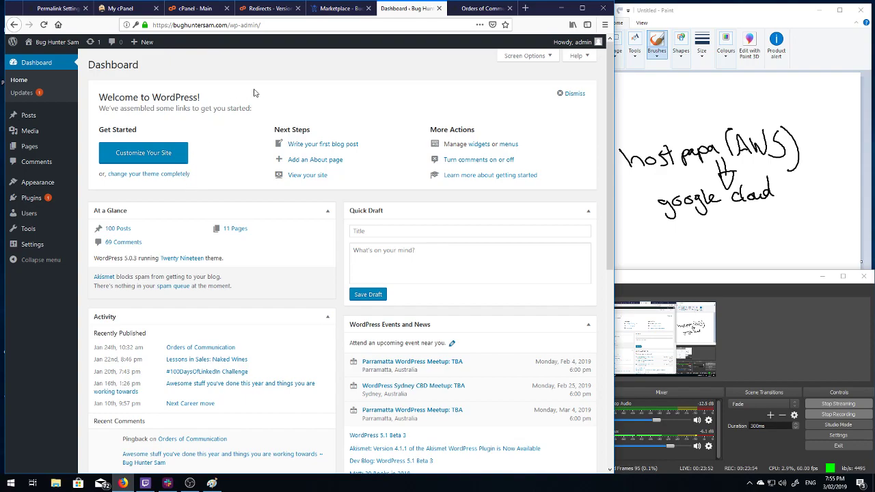
# Step: Highlight bughuntersam.com in the dashboard's address and examine the contents of that site's Media Library
pyautogui.moveTo(173, 25); pyautogui.dragTo(228, 25)
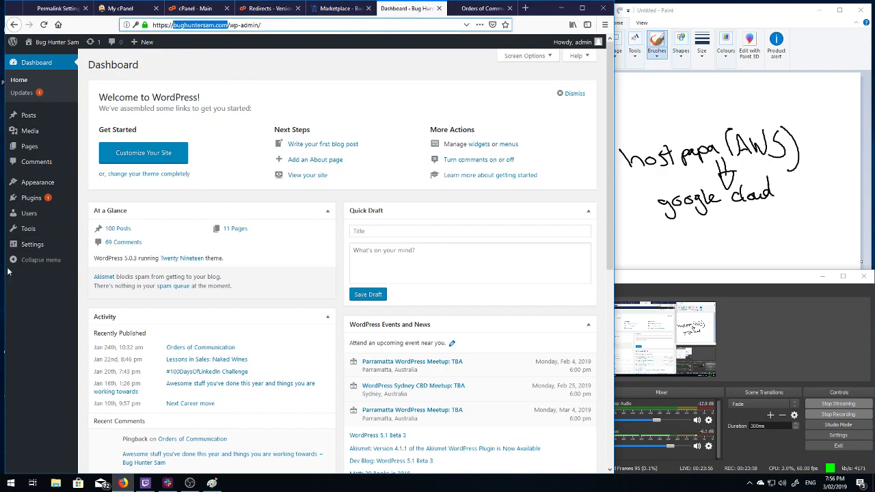
pyautogui.moveTo(33, 134)
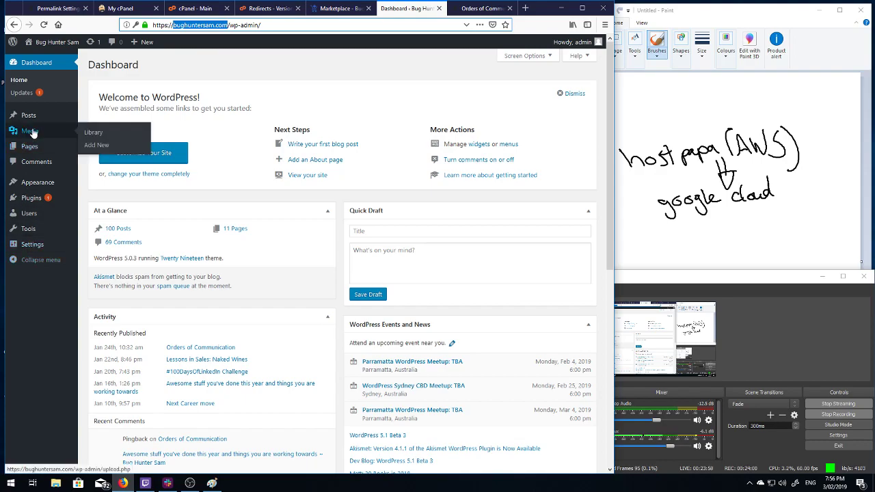
pyautogui.click(33, 134)
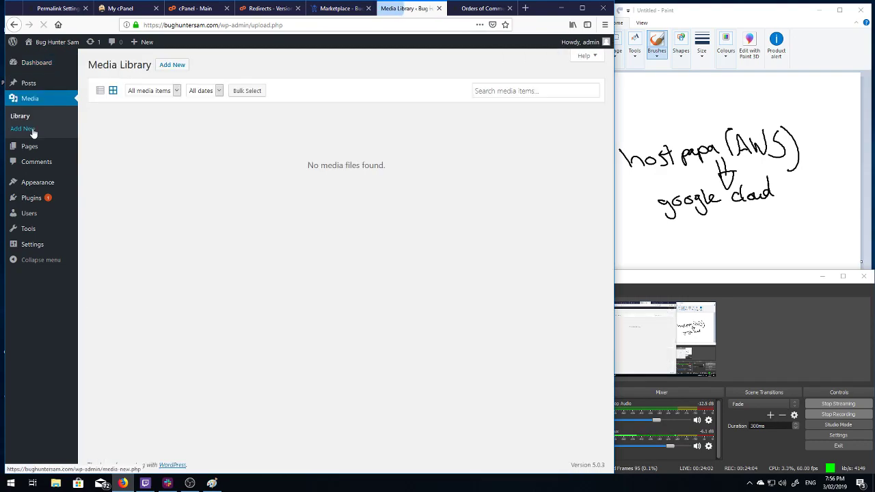
pyautogui.moveTo(304, 165); pyautogui.dragTo(444, 191)
pyautogui.click(429, 194)
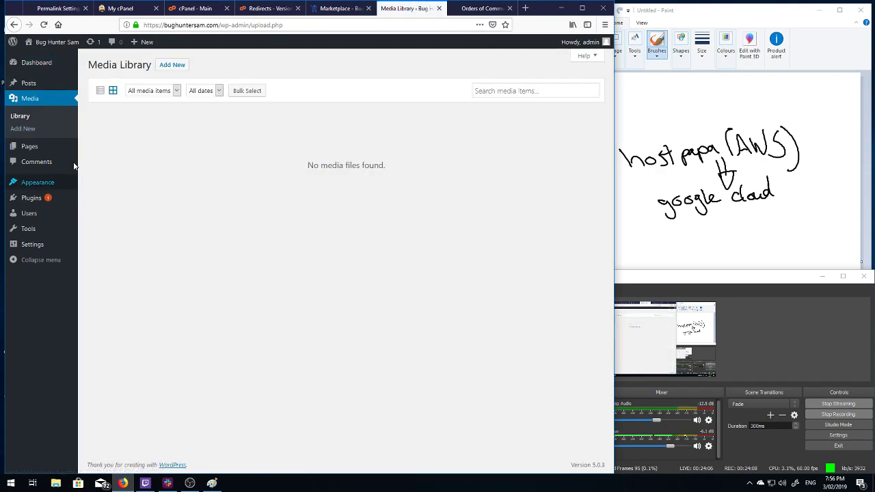
# Step: View the old site's Media Library and compare it with the Media Library on bughuntersam.com
pyautogui.click(58, 9)
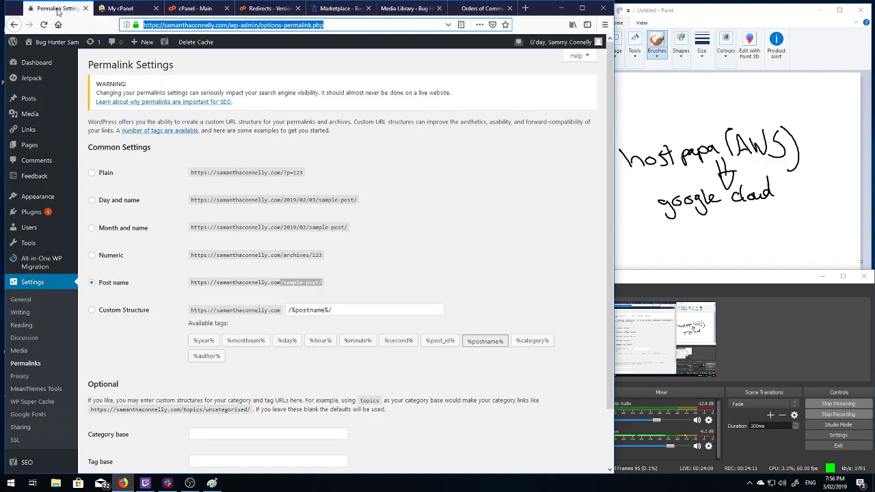
pyautogui.click(36, 122)
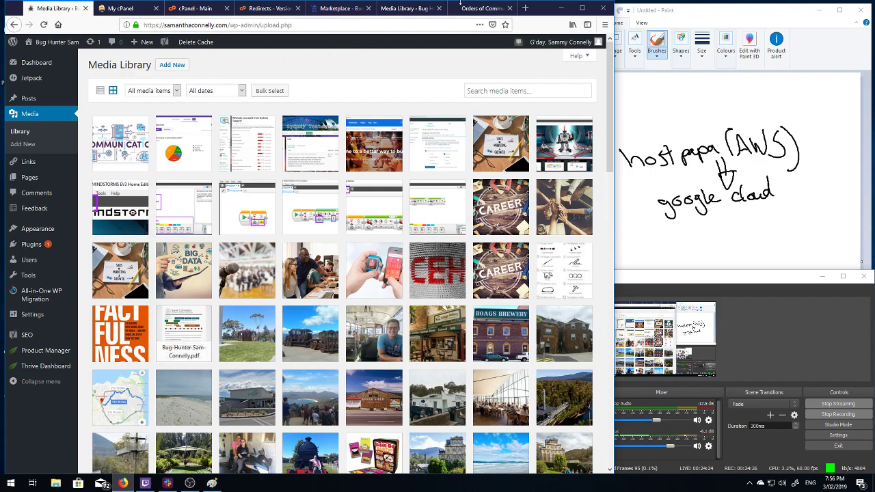
pyautogui.click(401, 11)
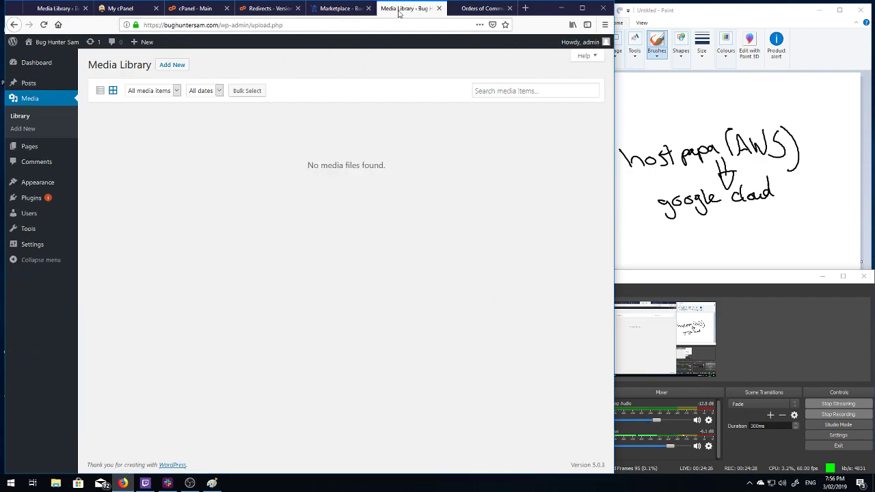
pyautogui.hotkey('ctrl', 'Tab')
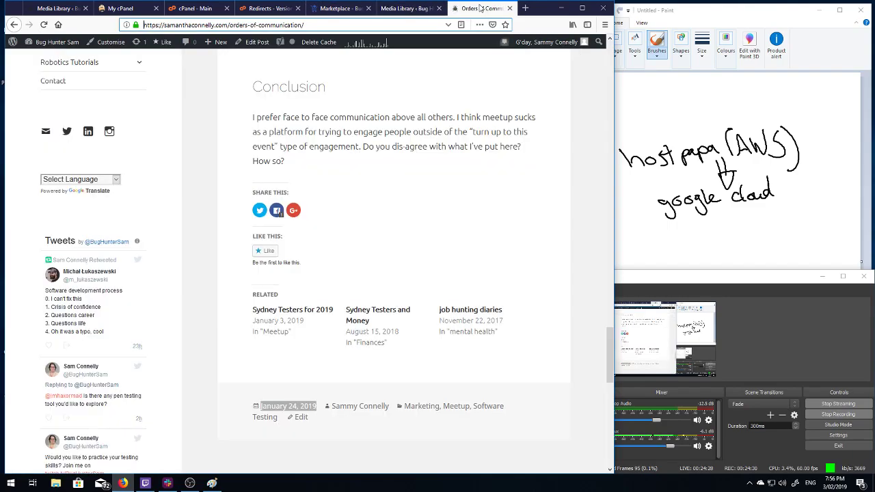
# Step: Test the responses.png image address with its domain replaced by bughuntersam.com, and close the resulting page
pyautogui.click(525, 8)
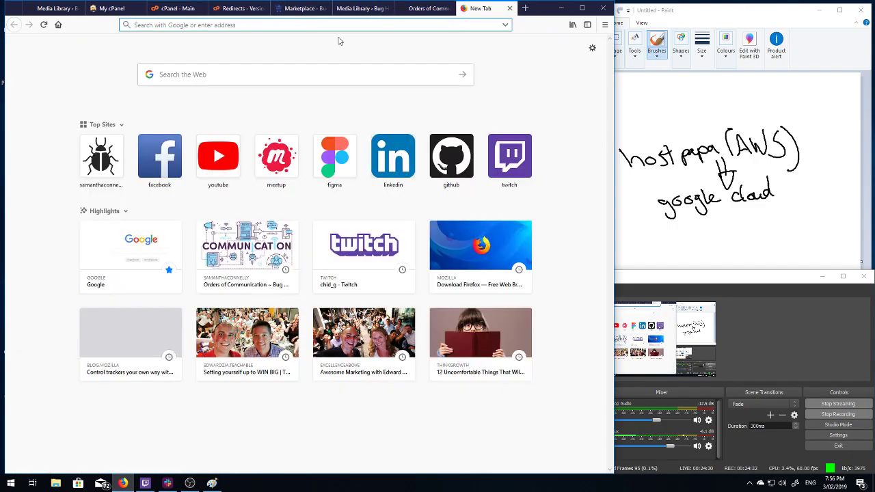
pyautogui.write('https://samanthaconnelly.com/wp-content/uploads/2019/01/responses.png')
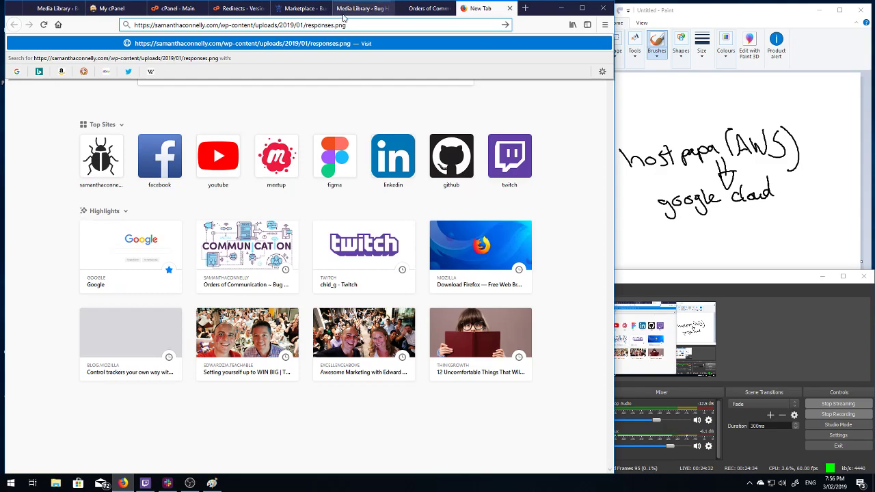
pyautogui.moveTo(305, 25); pyautogui.dragTo(387, 25)
pyautogui.click(376, 27)
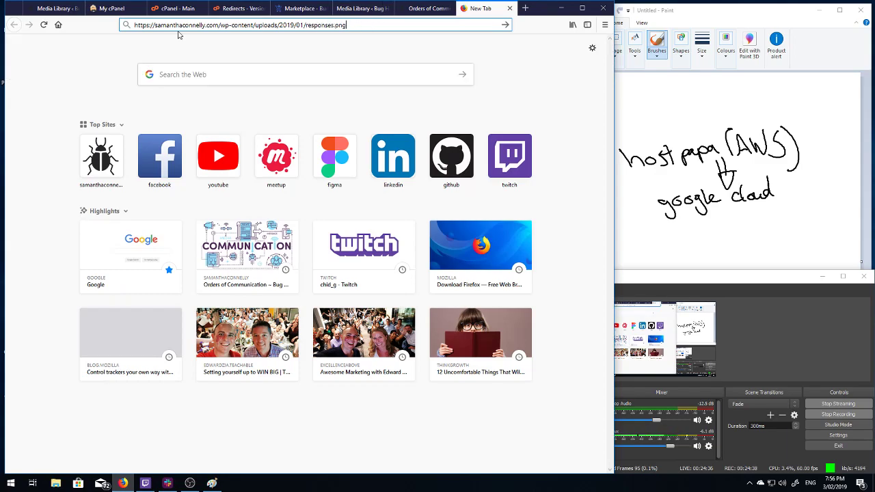
pyautogui.moveTo(205, 25)
pyautogui.mouseDown()
pyautogui.moveTo(147, 24)
pyautogui.moveTo(240, 26)
pyautogui.moveTo(207, 26)
pyautogui.mouseUp()
pyautogui.click(152, 24)
pyautogui.write('bughuntersa')
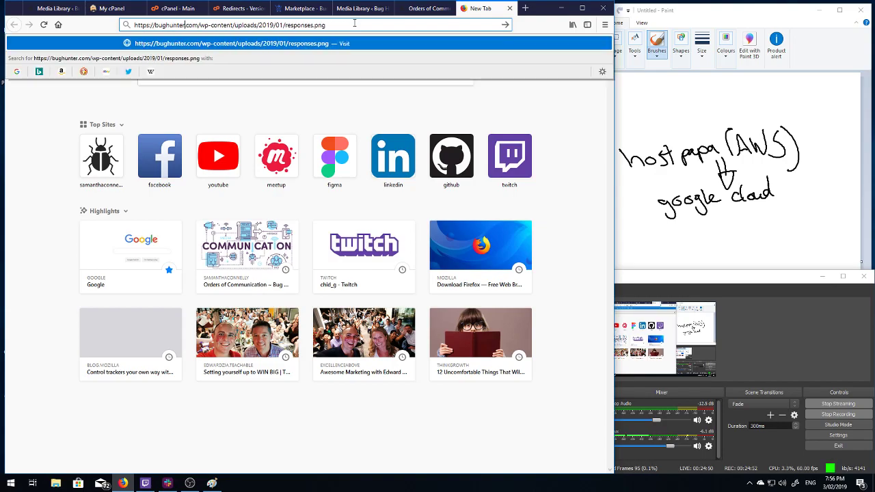
pyautogui.write('m')
pyautogui.press('Return')
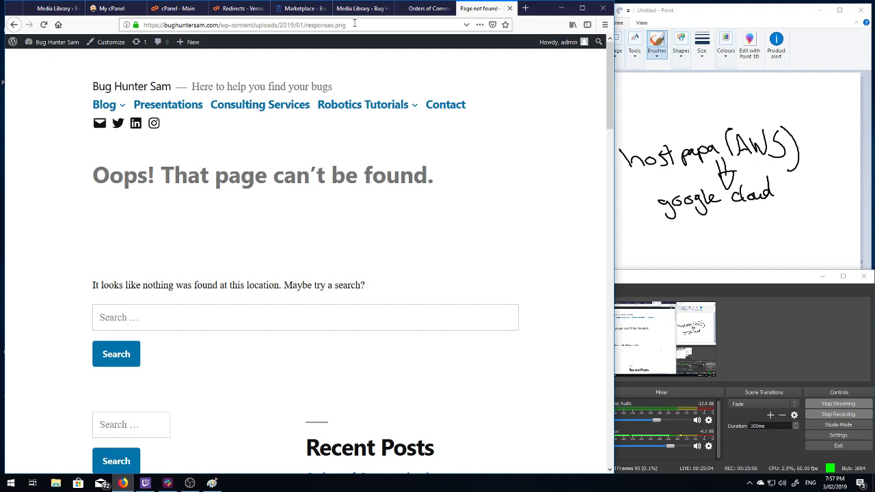
pyautogui.click(509, 8)
# Step: Enter bughuntersam.com as the "Redirects to" destination in cPanel's Add Redirect form, leaving the source path empty
pyautogui.click(96, 9)
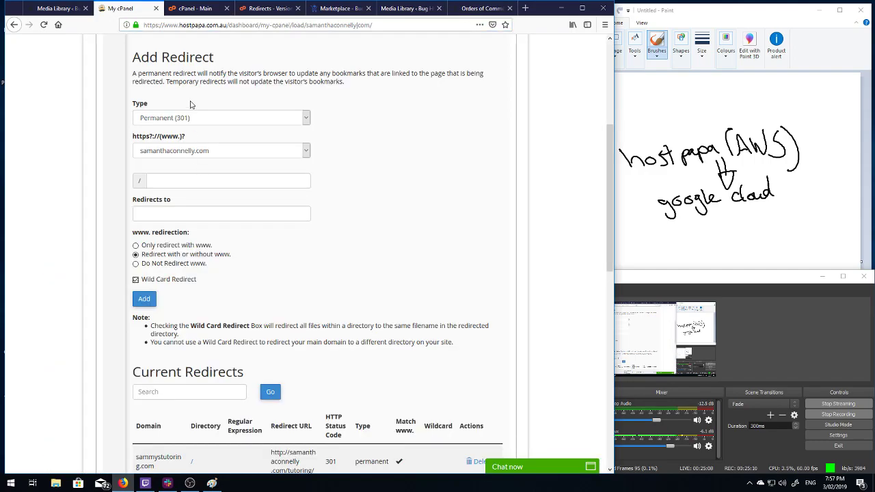
pyautogui.click(160, 179)
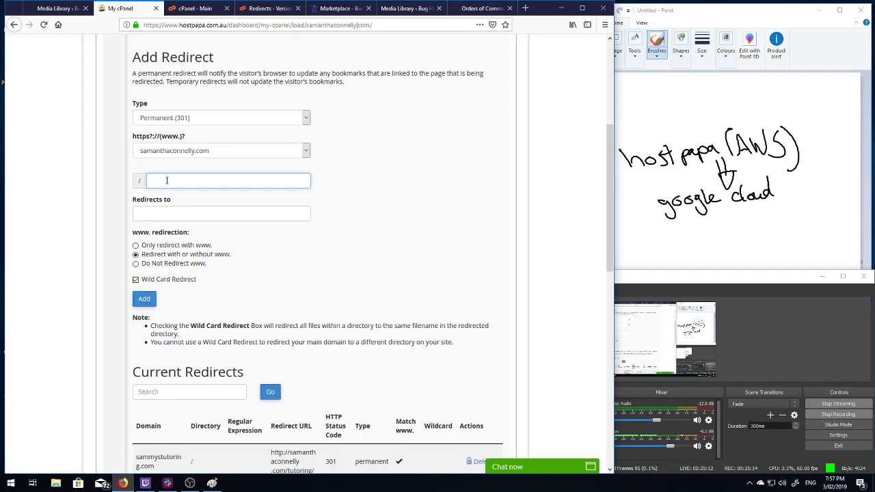
pyautogui.write('bughuntersam.com')
pyautogui.tripleClick(217, 184)
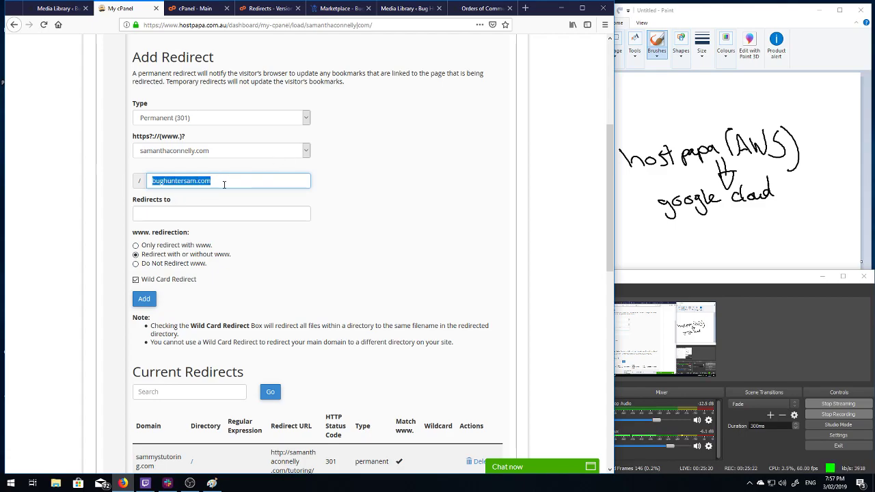
pyautogui.hotkey('ctrl', 'x')
pyautogui.click(198, 214)
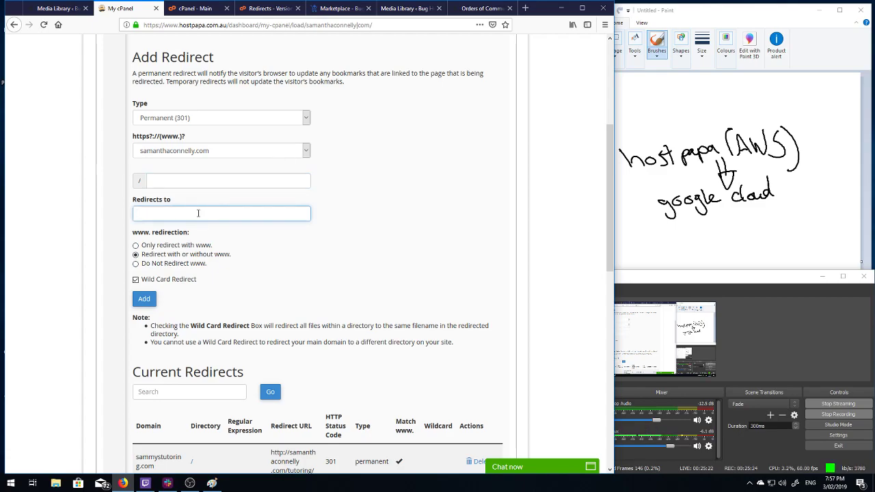
pyautogui.hotkey('ctrl', 'v')
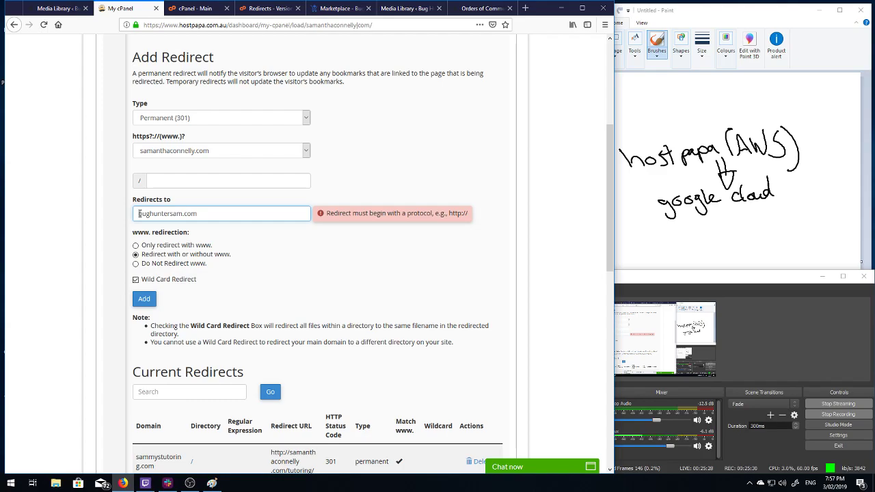
pyautogui.write('https')
pyautogui.write(':/')
pyautogui.write('//')
pyautogui.press('BackSpace')
pyautogui.press('BackSpace')
pyautogui.press('BackSpace')
pyautogui.write('://')
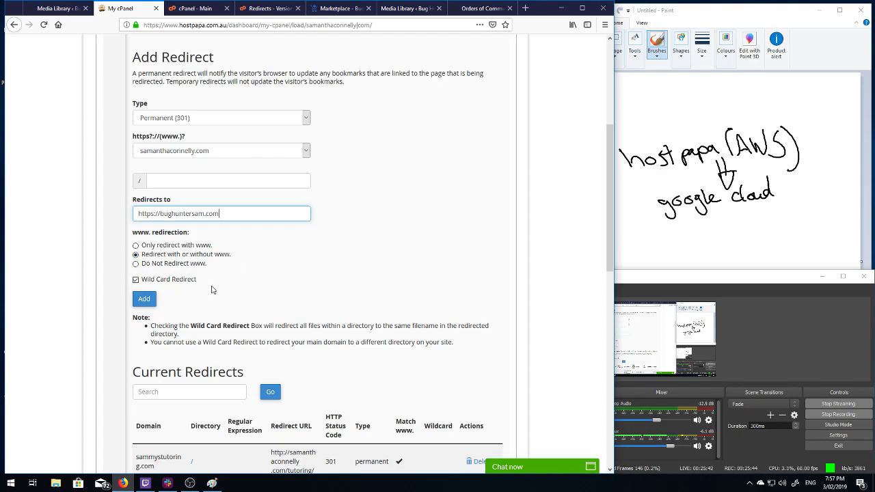
pyautogui.click(145, 302)
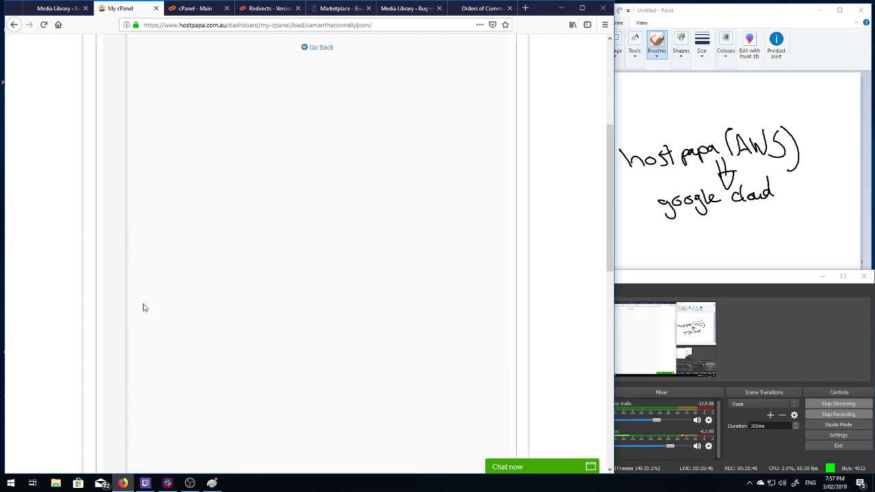
# Step: Review the source and destination addresses of the redirect just added on cPanel's Redirects page
pyautogui.scroll(3, 205, 219)
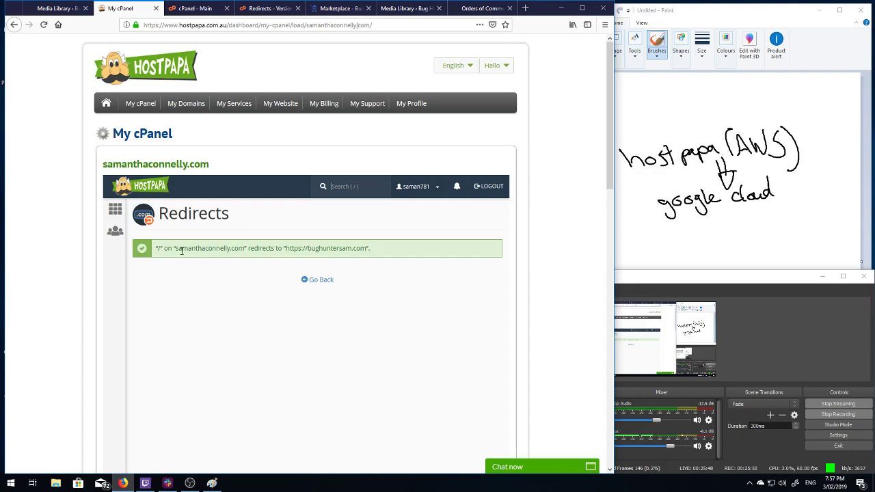
pyautogui.moveTo(284, 250); pyautogui.dragTo(383, 256)
pyautogui.click(382, 256)
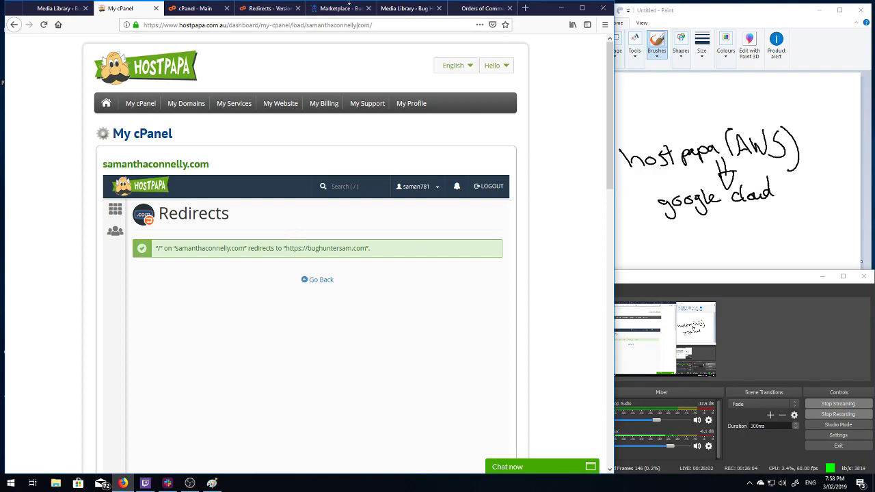
pyautogui.click(373, 26)
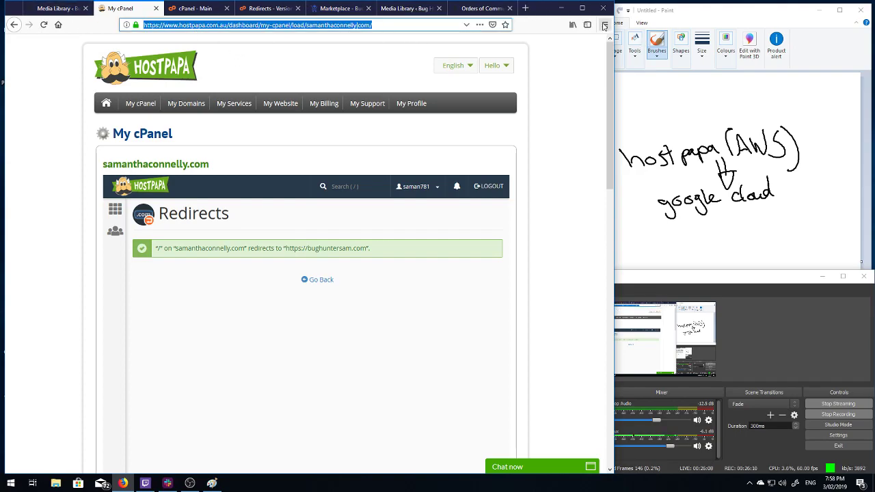
# Step: Switch to Google Chrome, narrow its window and load the old domain's home page to test the redirect
pyautogui.click(11, 483)
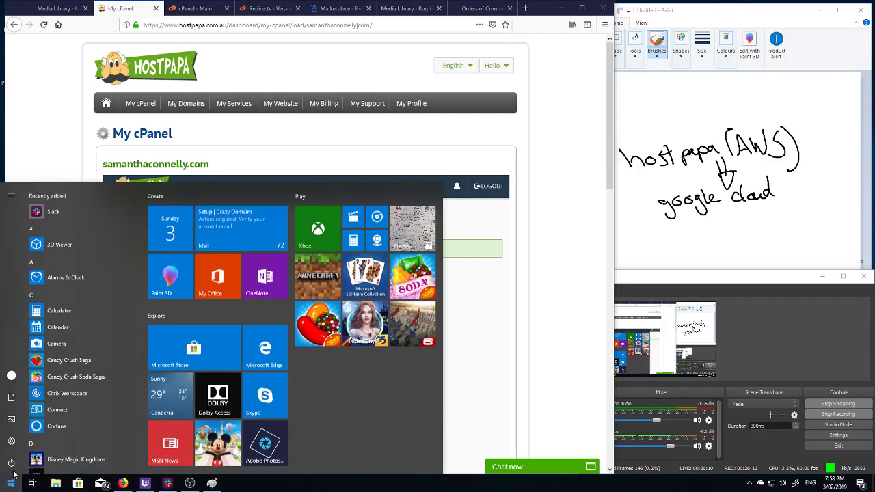
pyautogui.write('chrome')
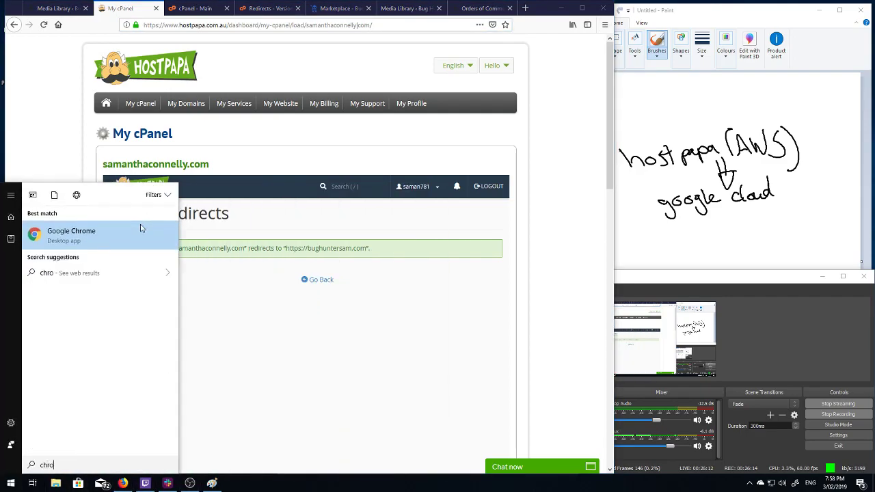
pyautogui.press('Return')
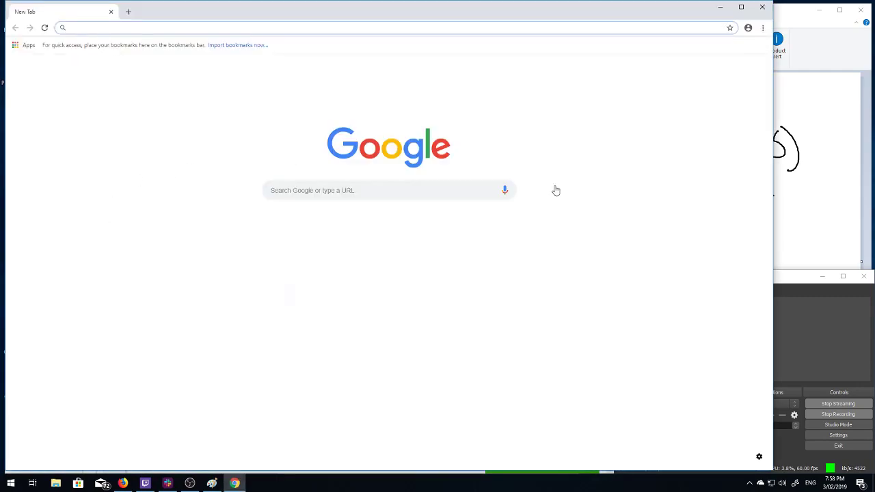
pyautogui.moveTo(773, 193); pyautogui.dragTo(437, 196)
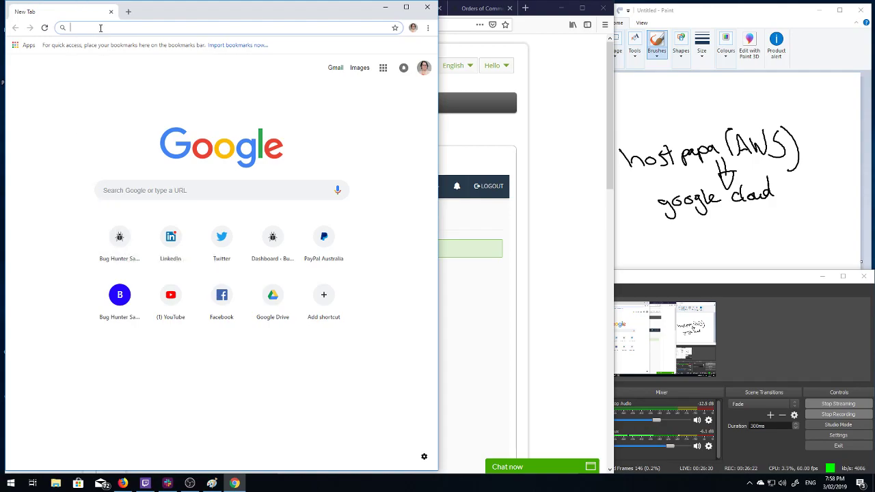
pyautogui.write('s')
pyautogui.press('Right')
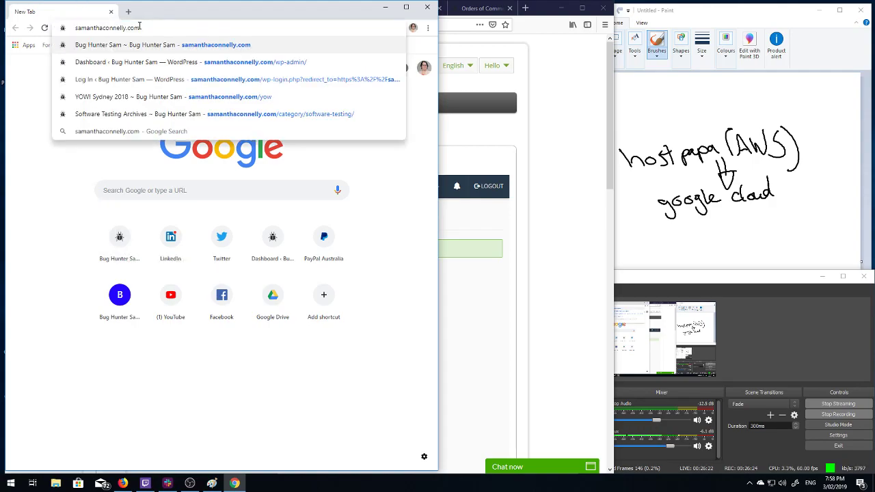
pyautogui.press('Return')
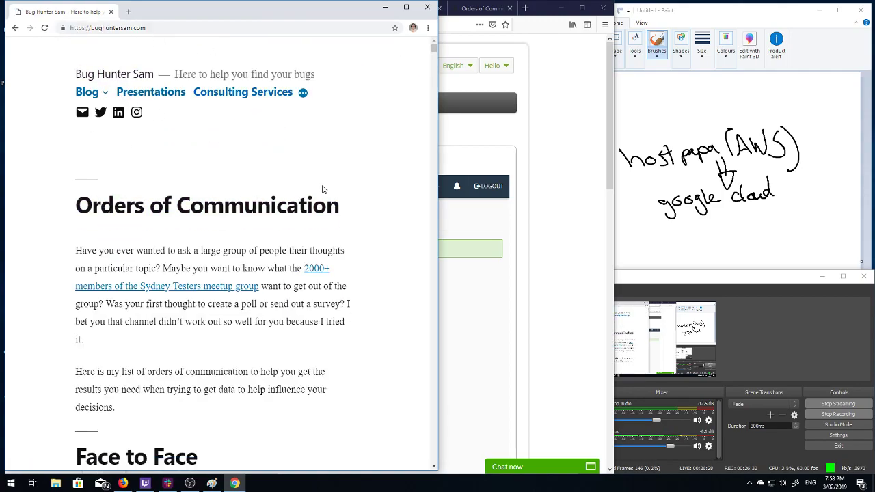
# Step: Copy the image address of the survey responses chart on the blog's home page and open it in a new tab
pyautogui.scroll(-20, 324, 189)
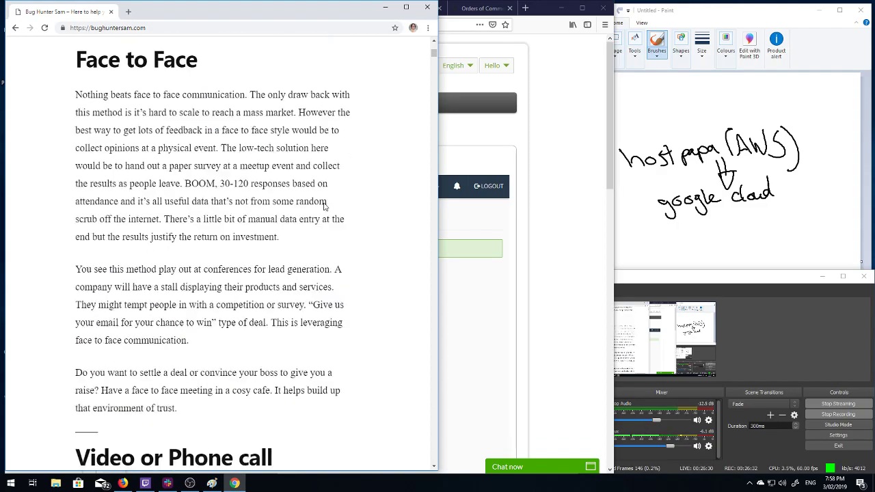
pyautogui.scroll(4, 308, 234)
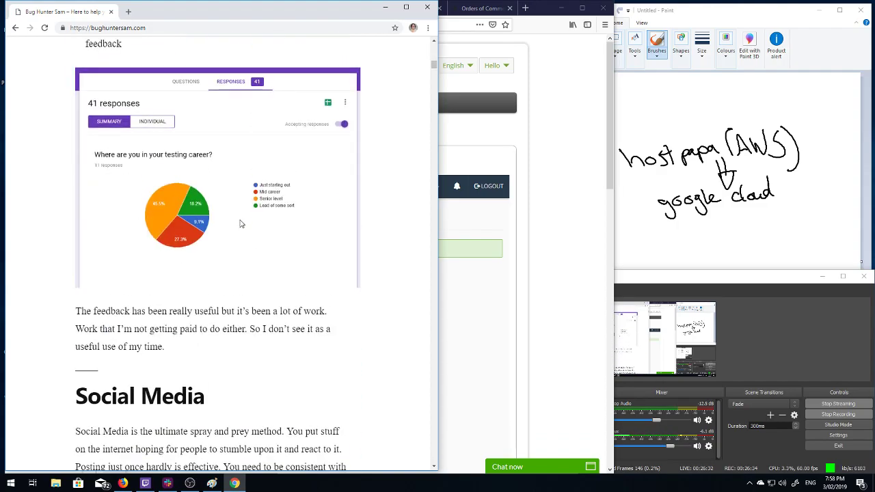
pyautogui.rightClick(211, 168)
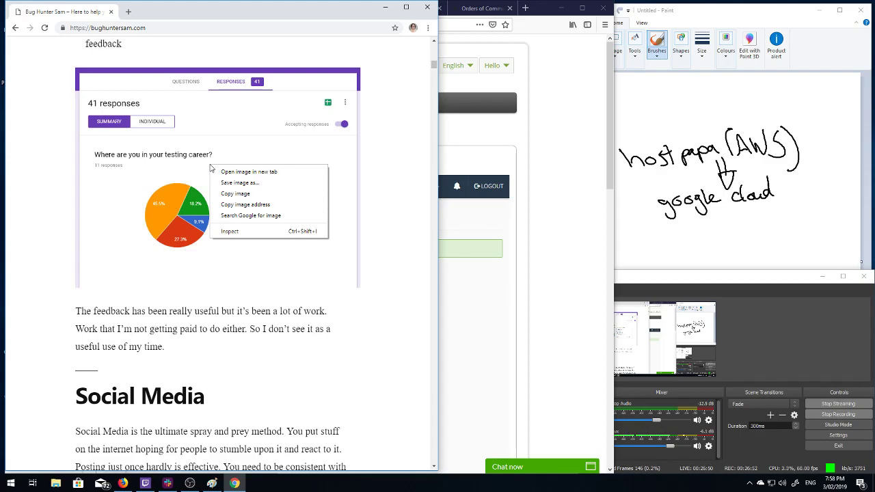
pyautogui.click(232, 237)
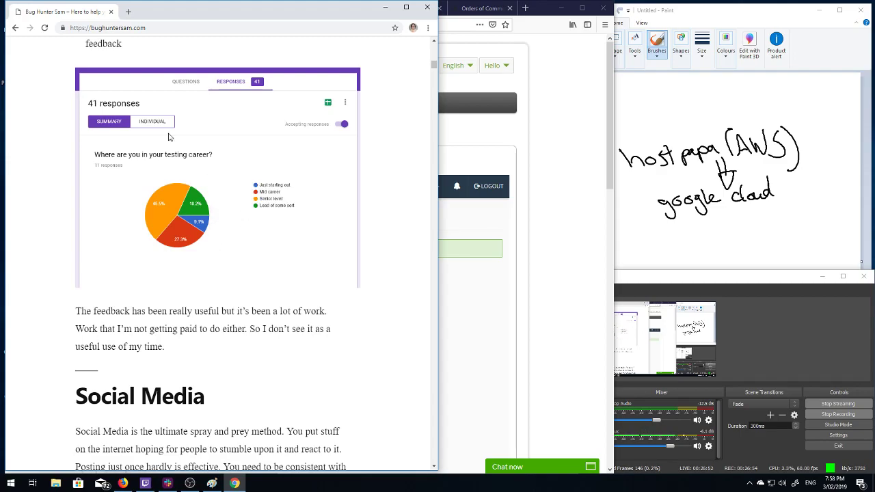
pyautogui.click(128, 13)
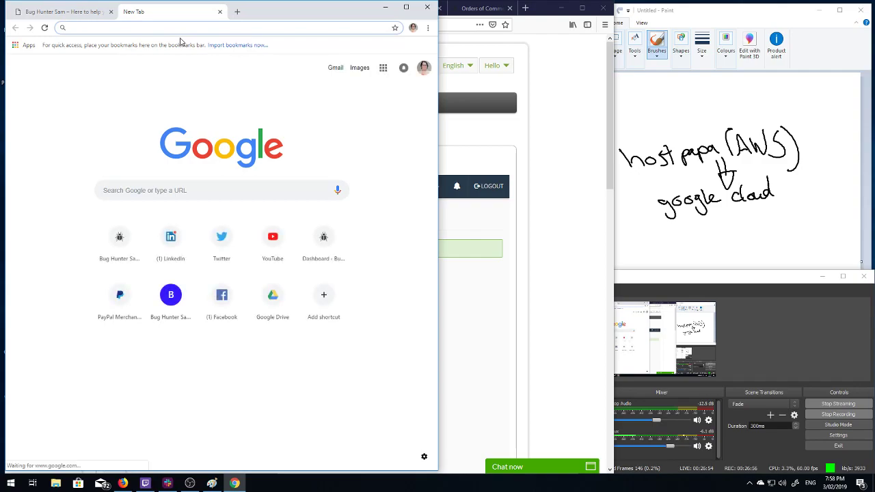
pyautogui.write('https://samanthaconnelly.com/wp-content/uploads/2019/01/responses.png')
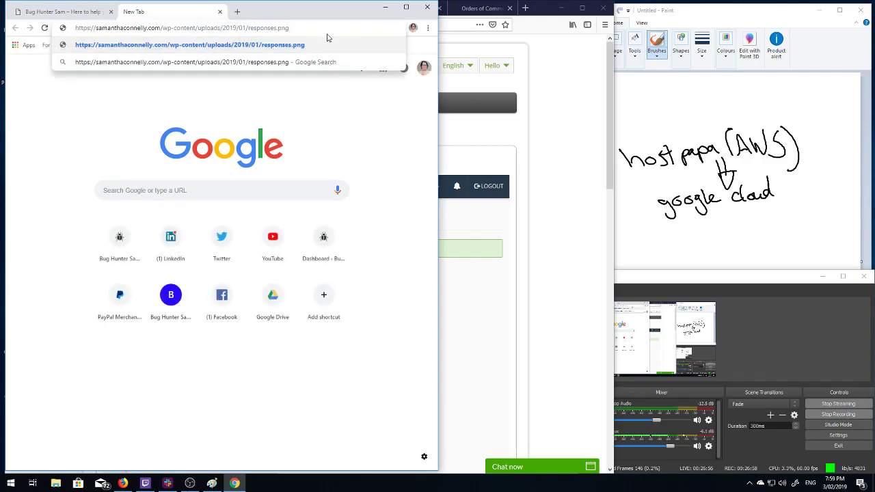
pyautogui.press('Return')
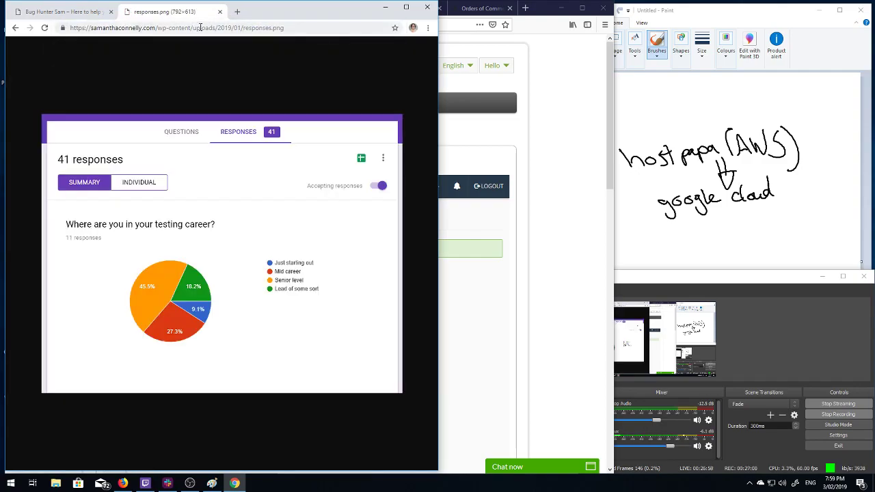
# Step: Examine the domain and path in the responses.png address, and close the image page
pyautogui.click(140, 28)
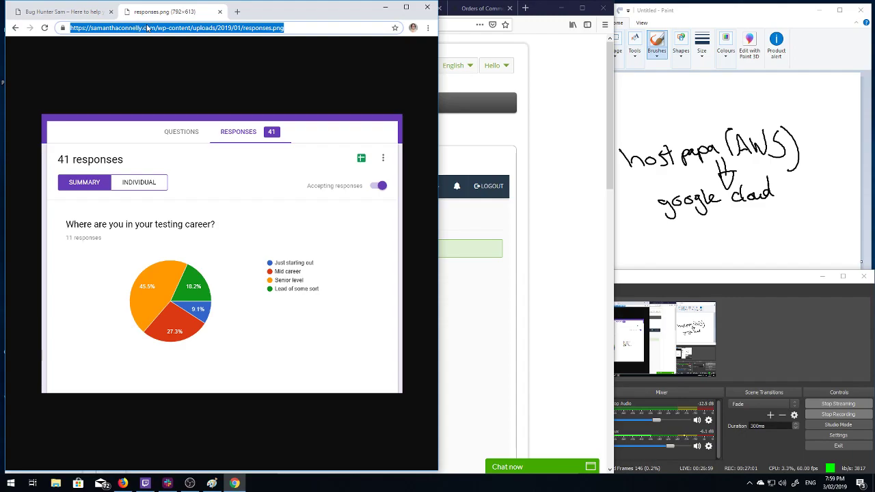
pyautogui.click(281, 29)
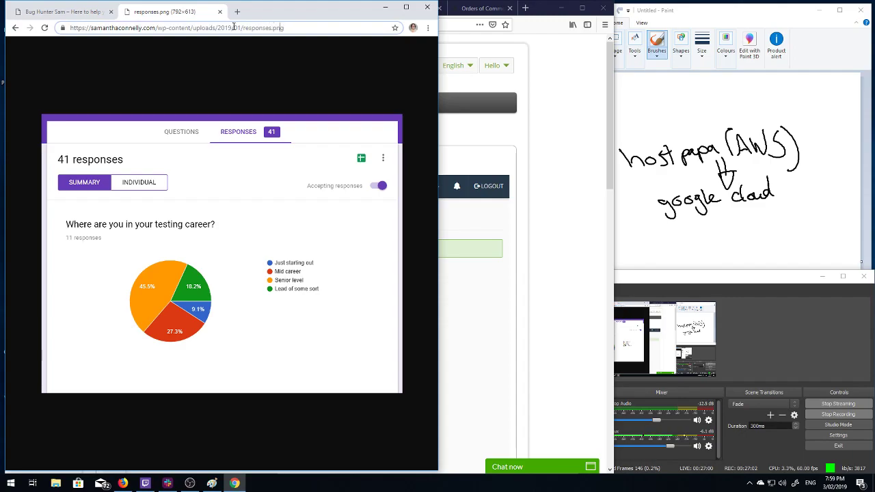
pyautogui.moveTo(140, 28); pyautogui.dragTo(54, 32)
pyautogui.click(132, 27)
pyautogui.click(219, 12)
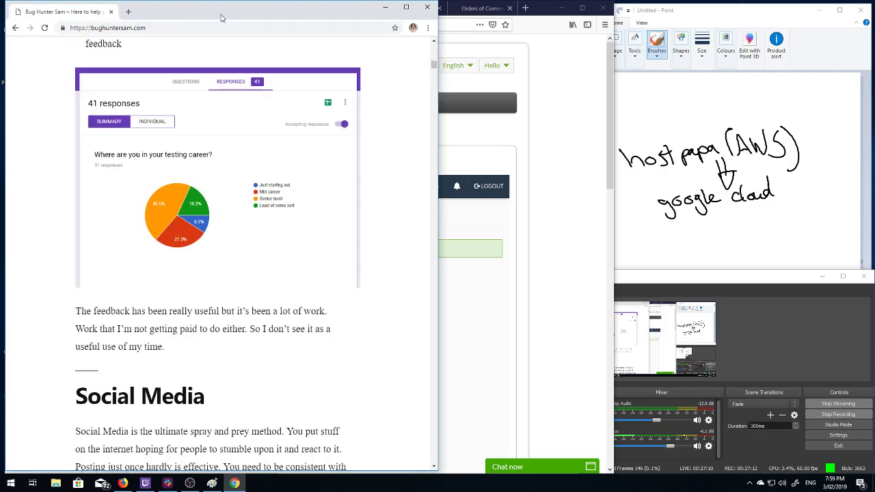
# Step: Open the Orders of Communication post on bughuntersam.com and look over its header and opening text
pyautogui.scroll(15, 252, 155)
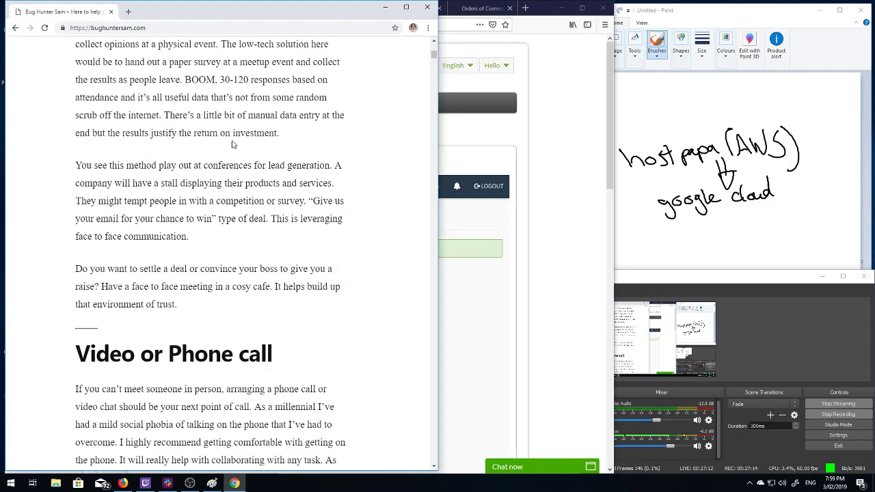
pyautogui.click(250, 207)
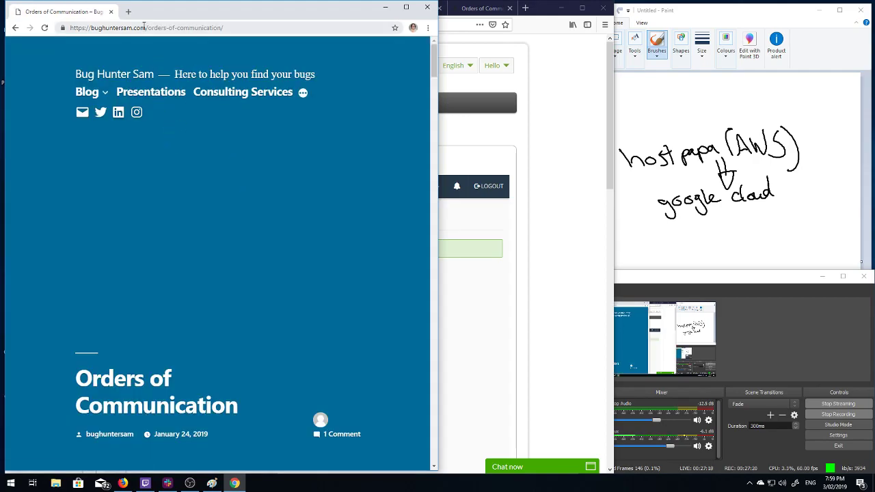
pyautogui.scroll(-3, 260, 204)
pyautogui.scroll(3, 260, 204)
pyautogui.scroll(-9, 205, 240)
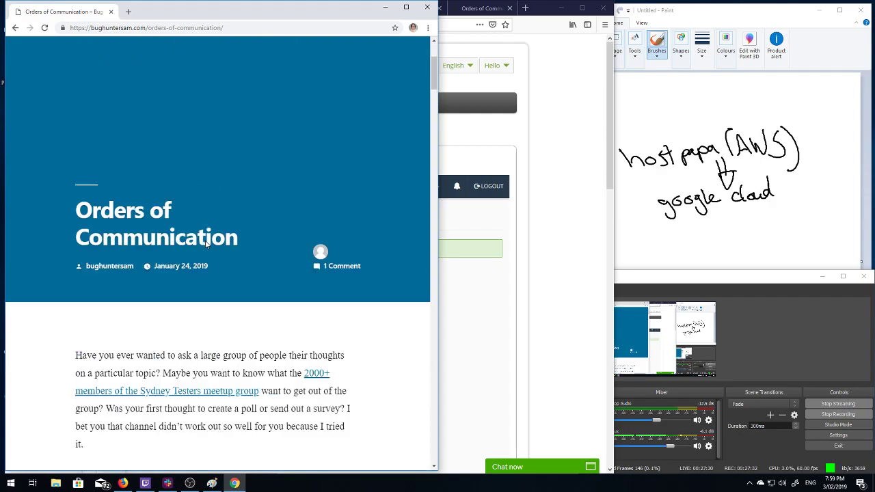
pyautogui.scroll(9, 96, 94)
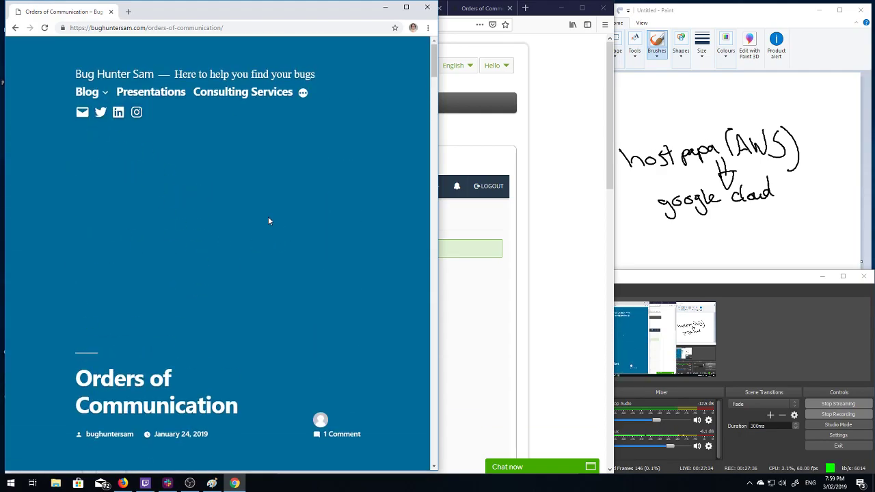
pyautogui.scroll(-2, 262, 217)
pyautogui.scroll(2, 261, 212)
# Step: Load the Orders of Communication post with bughuntersam replaced by the old domain's name, and examine the resulting address
pyautogui.click(226, 29)
pyautogui.click(220, 28)
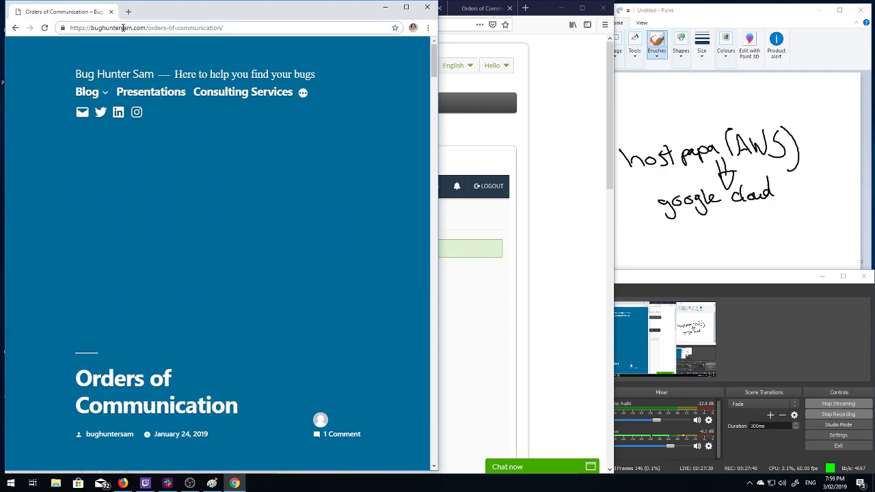
pyautogui.moveTo(133, 27); pyautogui.dragTo(91, 28)
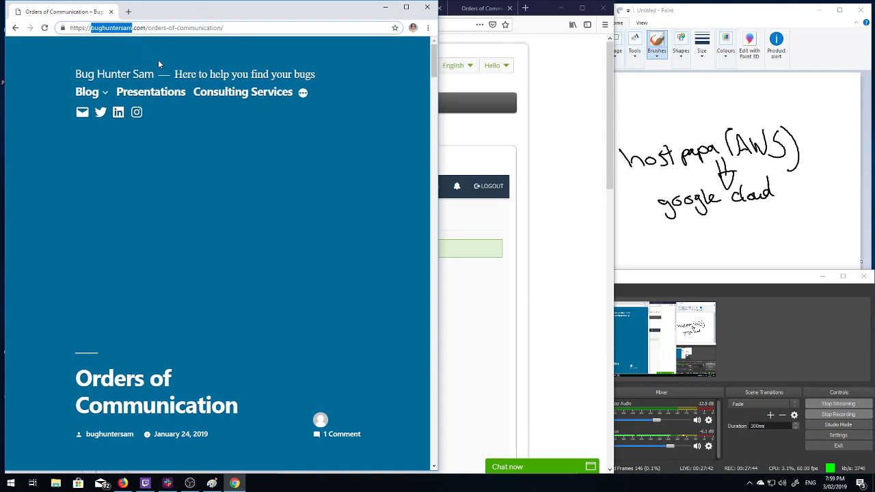
pyautogui.write('samanthaco')
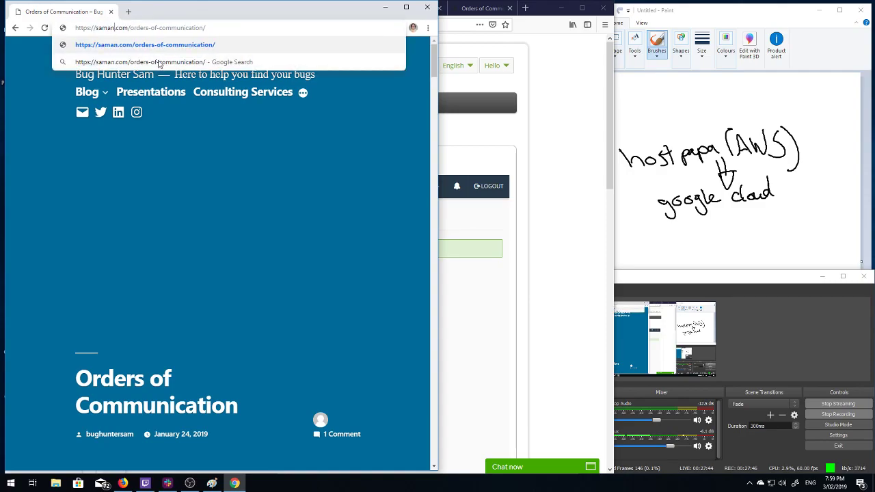
pyautogui.write('nnelly')
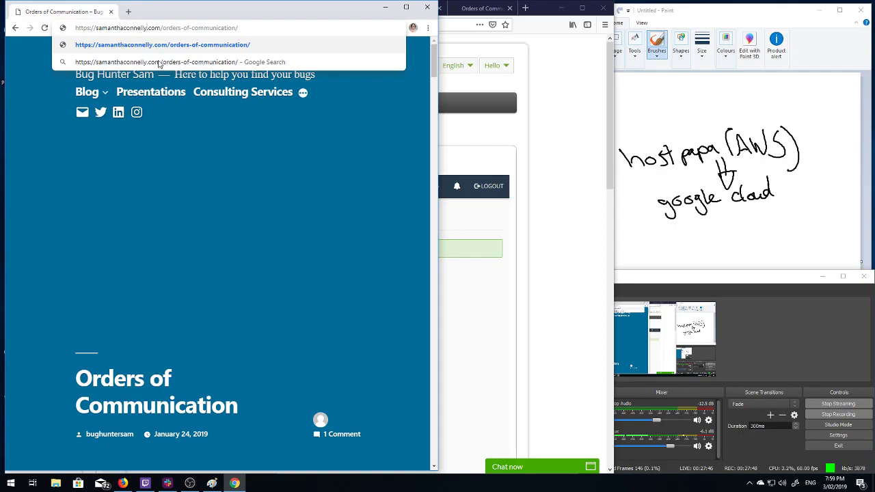
pyautogui.press('Return')
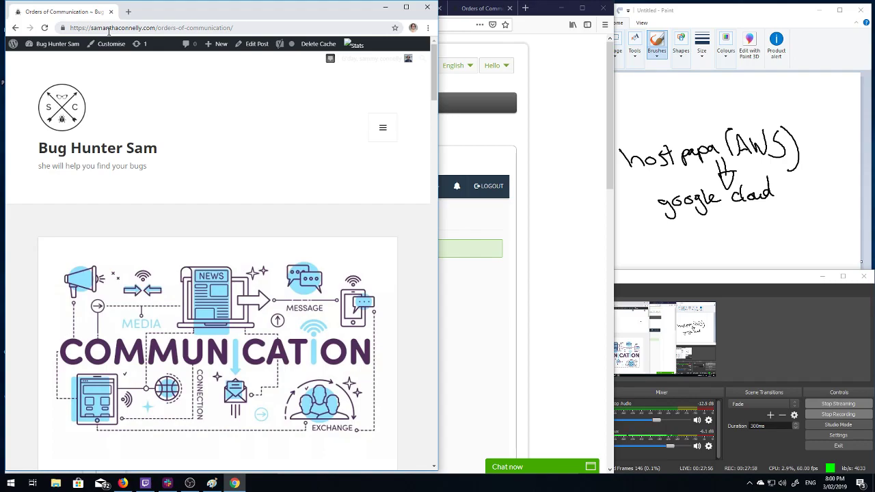
pyautogui.click(121, 28)
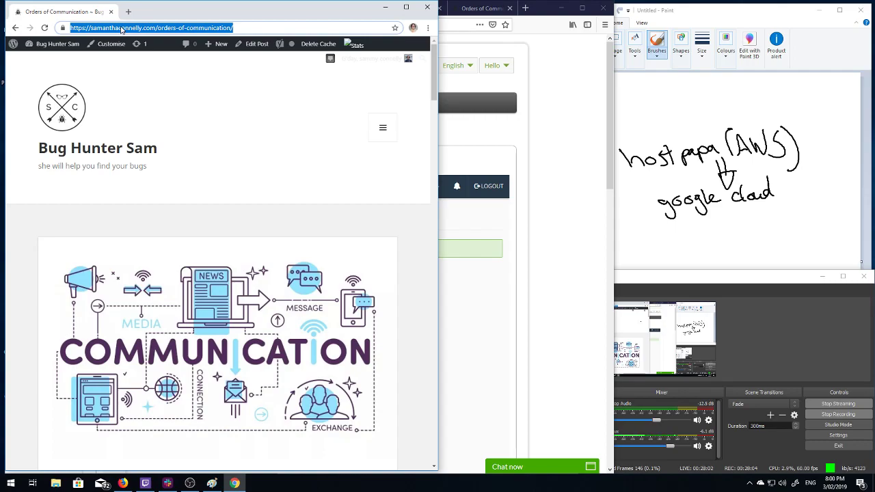
pyautogui.click(232, 26)
pyautogui.moveTo(238, 27); pyautogui.dragTo(75, 28)
# Step: Switch to Paint and handwrite the note "post each to new" below "google cloud"
pyautogui.click(626, 219)
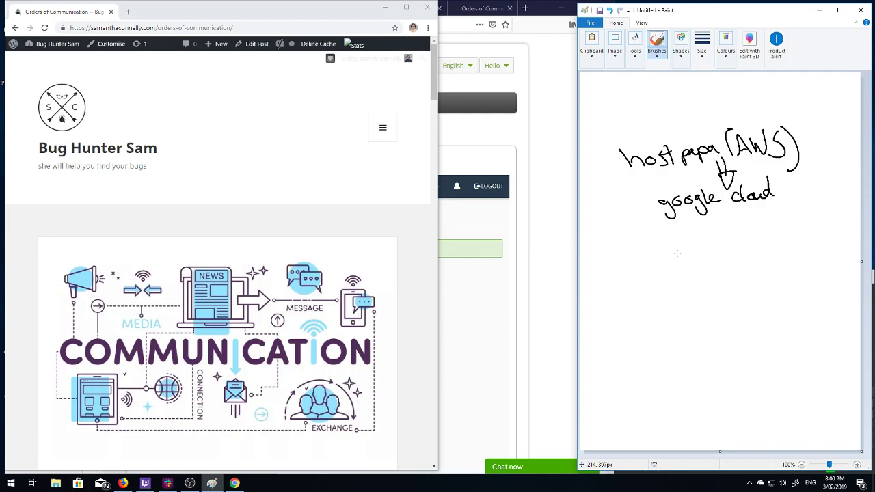
pyautogui.moveTo(667, 251)
pyautogui.mouseDown()
pyautogui.moveTo(670, 267)
pyautogui.moveTo(703, 241)
pyautogui.moveTo(733, 255)
pyautogui.moveTo(763, 254)
pyautogui.moveTo(786, 244)
pyautogui.moveTo(813, 247)
pyautogui.moveTo(828, 233)
pyautogui.mouseUp()
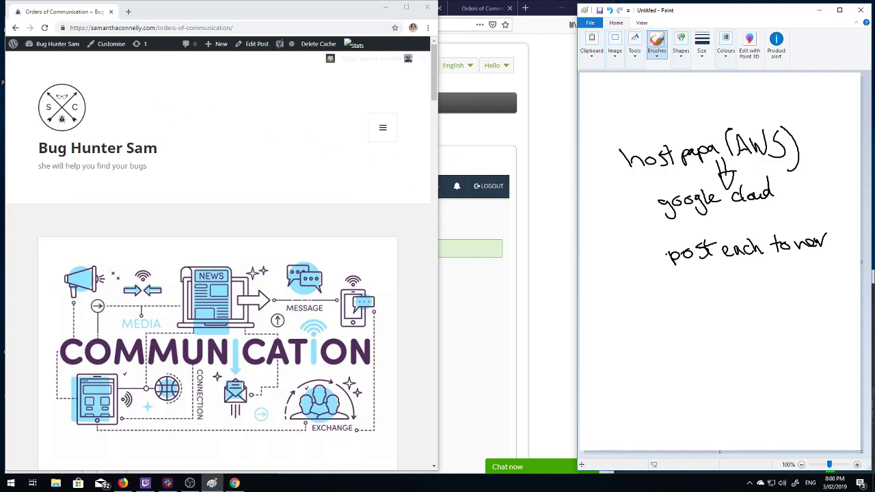
# Step: Check the Twitch stream chat, and return to cPanel's Add Redirect form in Firefox
pyautogui.click(145, 483)
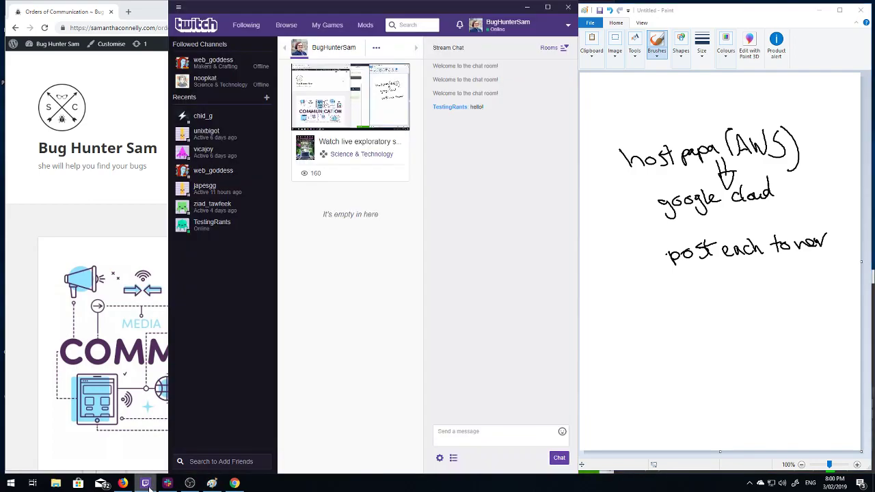
pyautogui.click(105, 222)
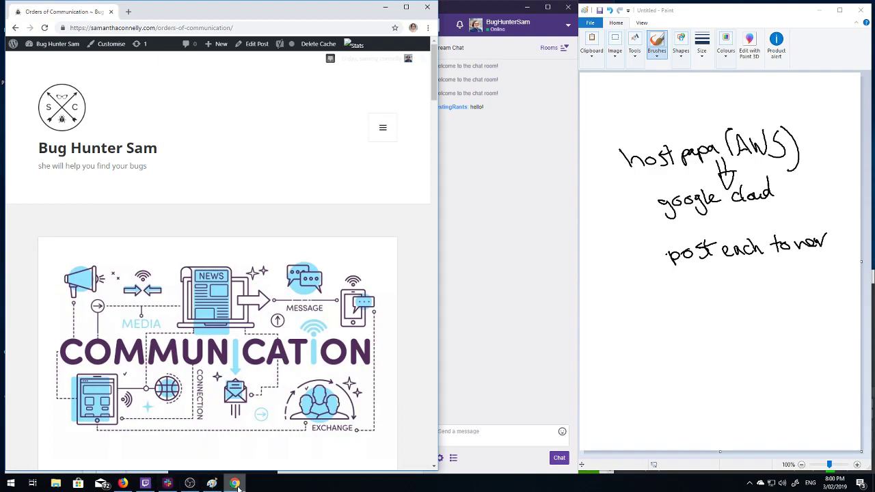
pyautogui.click(123, 484)
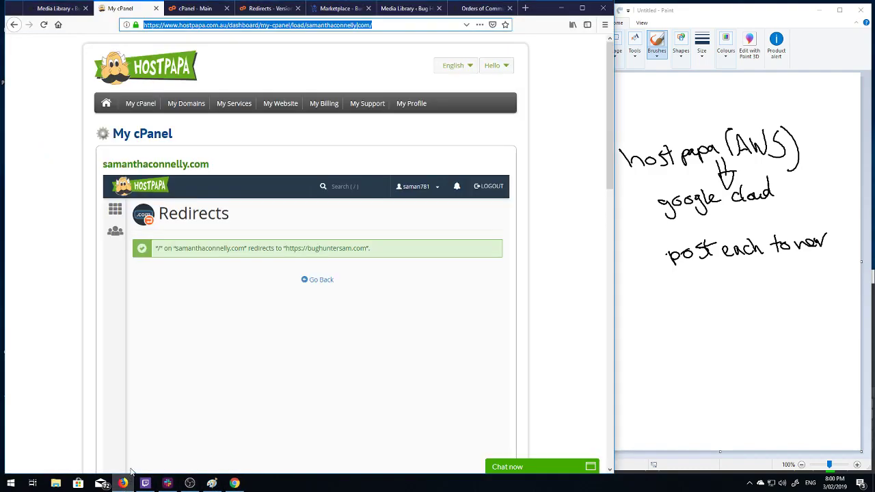
pyautogui.click(315, 280)
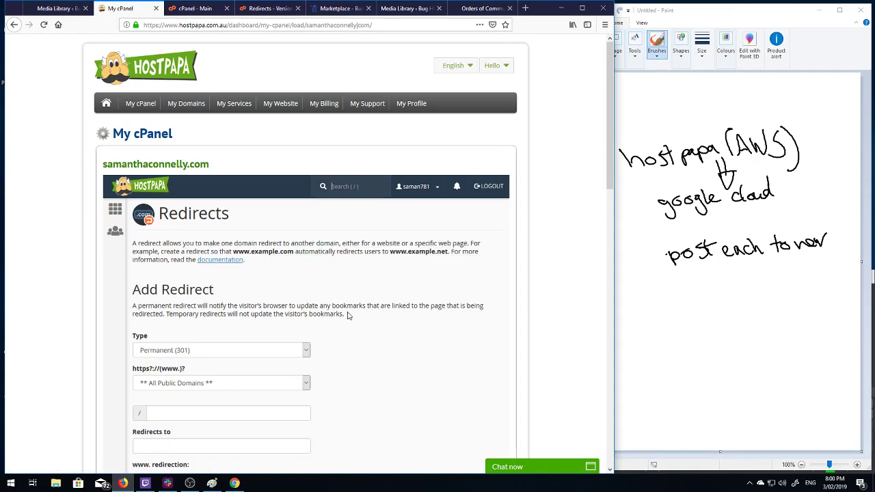
# Step: Review the Current Redirects list in cPanel, examining the old domain's entry: its domain, redirect URL and HTTP status code
pyautogui.scroll(-3, 376, 300)
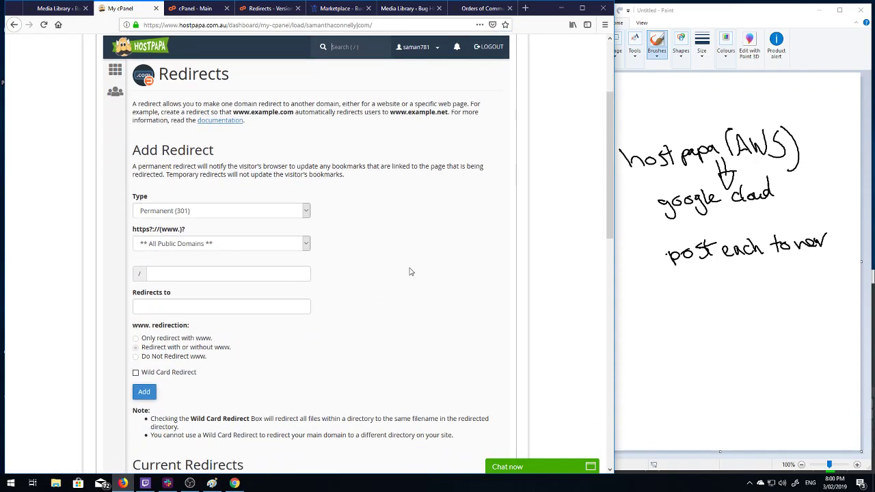
pyautogui.scroll(-3, 410, 272)
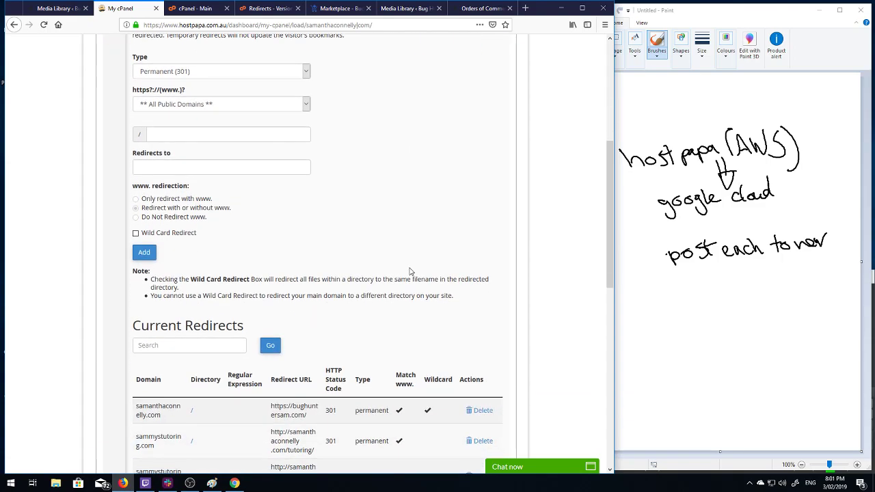
pyautogui.scroll(-3, 411, 272)
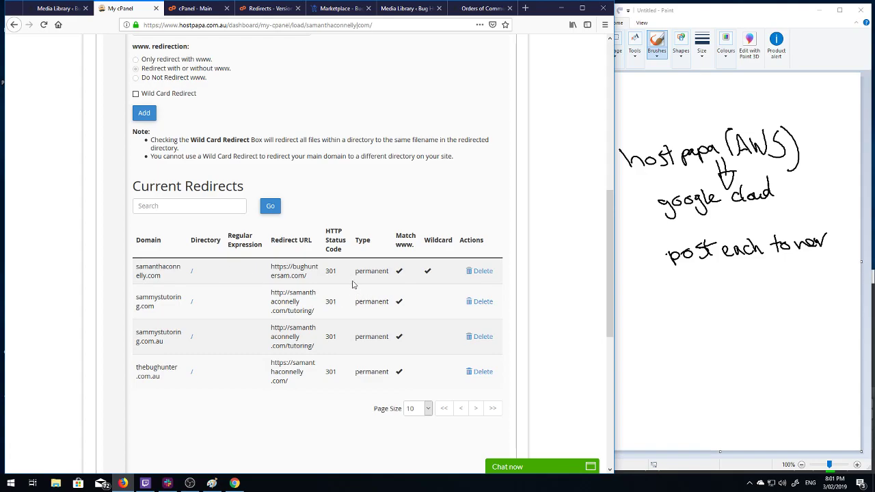
pyautogui.moveTo(325, 272); pyautogui.dragTo(349, 273)
pyautogui.moveTo(136, 269); pyautogui.dragTo(181, 285)
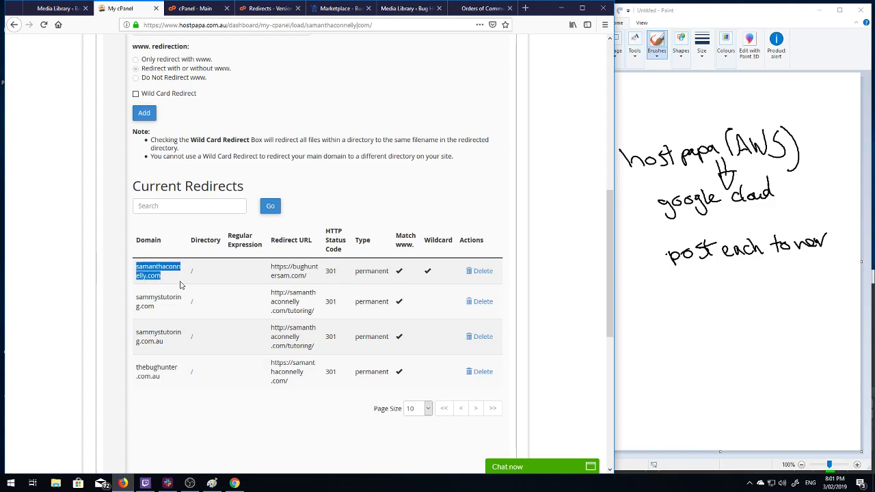
pyautogui.moveTo(337, 274); pyautogui.dragTo(324, 276)
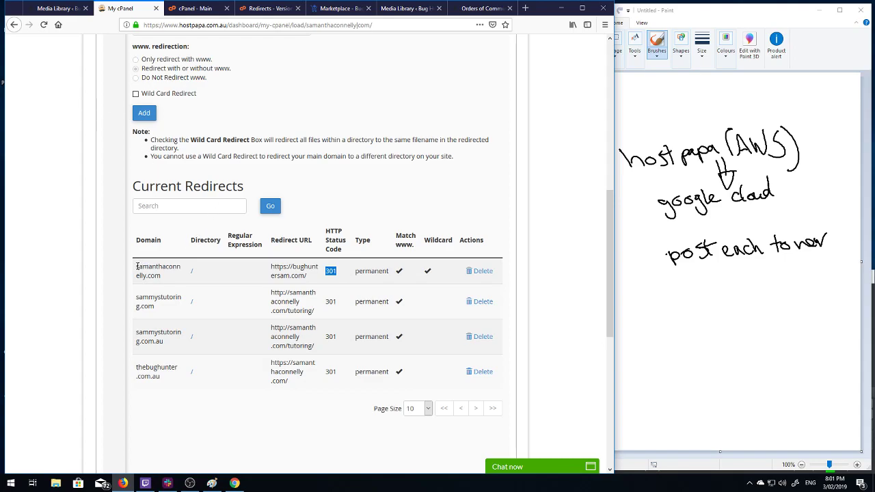
pyautogui.doubleClick(284, 268)
# Step: Open the Posts list from the old site's WordPress admin, filter it to published posts and look through the entries
pyautogui.click(48, 9)
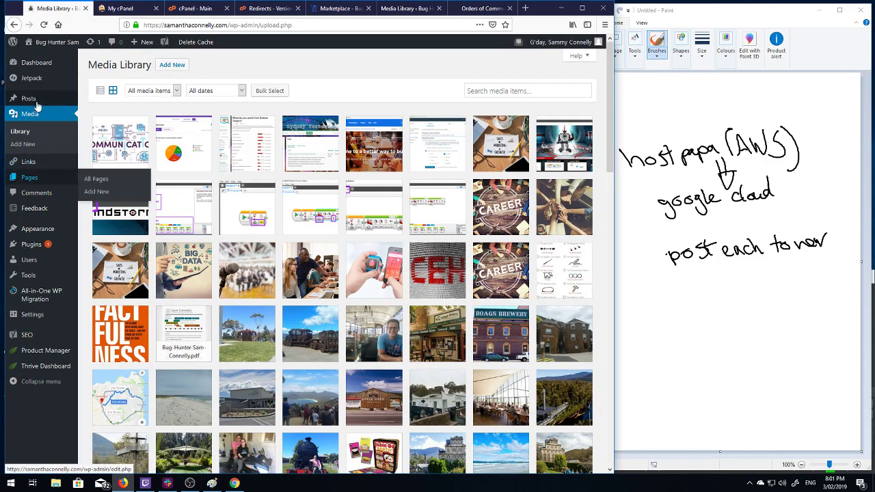
pyautogui.click(31, 100)
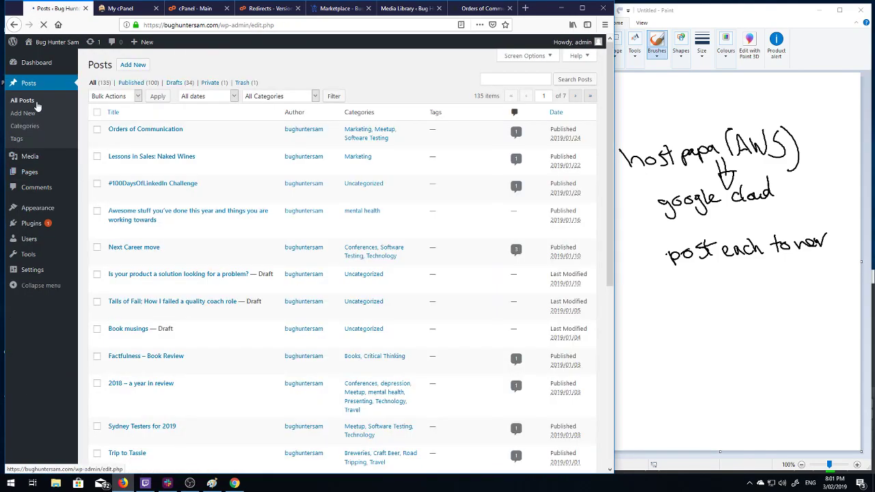
pyautogui.click(132, 83)
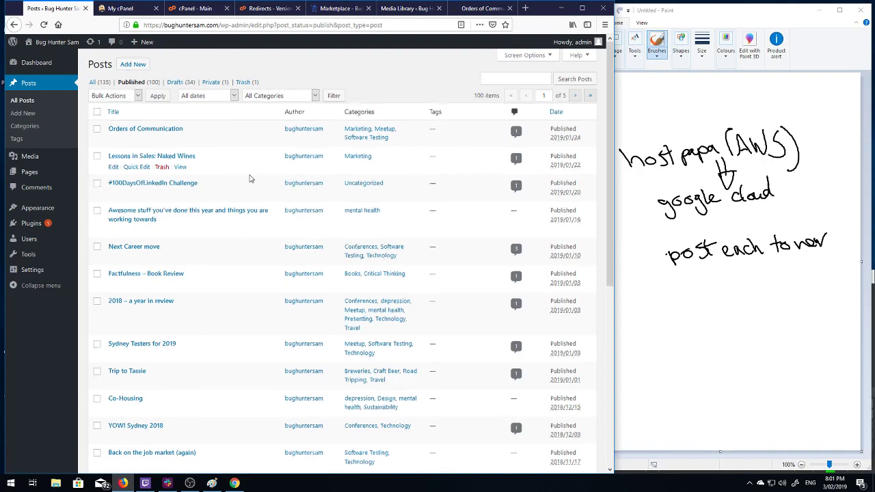
pyautogui.scroll(-5, 250, 178)
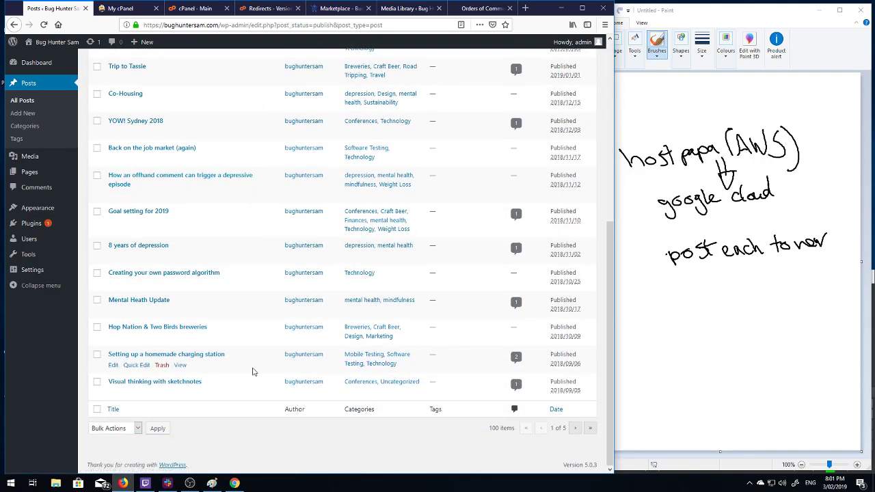
pyautogui.scroll(5, 274, 378)
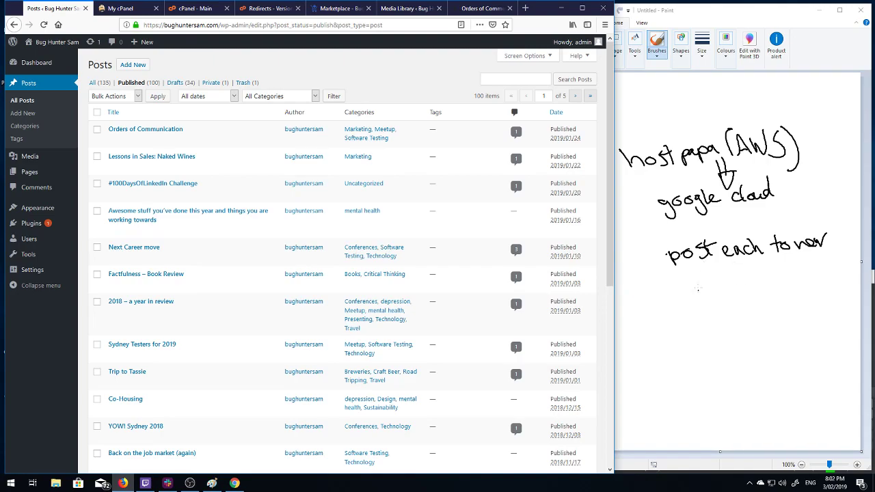
# Step: Switch to Paint and handwrite the note "top 5 blogs" below "post each to new"
pyautogui.click(670, 279)
pyautogui.moveTo(680, 298)
pyautogui.mouseDown()
pyautogui.moveTo(689, 297)
pyautogui.moveTo(691, 308)
pyautogui.moveTo(703, 292)
pyautogui.moveTo(708, 311)
pyautogui.mouseUp()
pyautogui.moveTo(706, 290)
pyautogui.mouseDown()
pyautogui.moveTo(731, 295)
pyautogui.moveTo(750, 276)
pyautogui.moveTo(767, 294)
pyautogui.mouseUp()
pyautogui.moveTo(774, 274)
pyautogui.mouseDown()
pyautogui.moveTo(773, 294)
pyautogui.moveTo(792, 278)
pyautogui.moveTo(804, 309)
pyautogui.mouseUp()
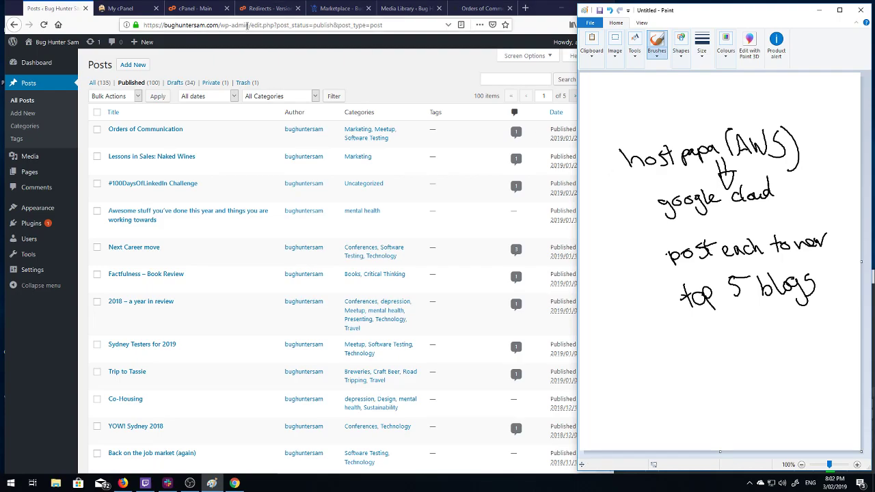
# Step: Return to the old domain's Media Library in Firefox, reopen its Posts list and compare the addresses of the two pages
pyautogui.click(191, 24)
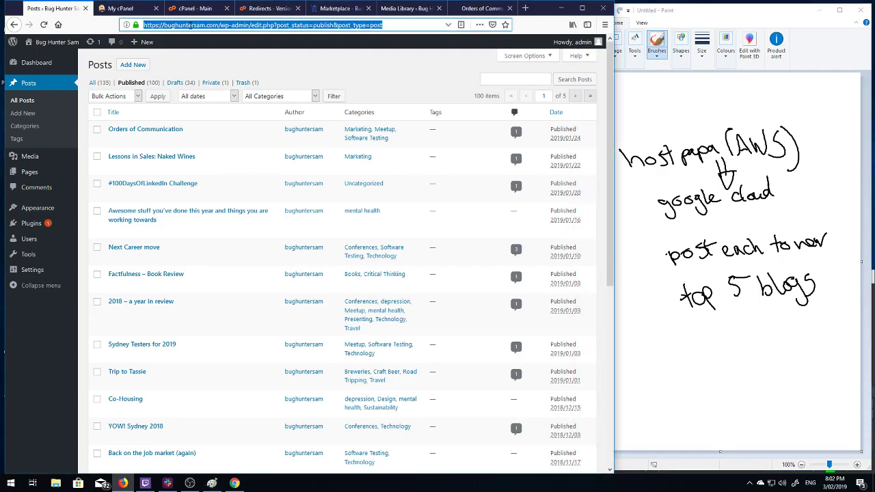
pyautogui.click(206, 25)
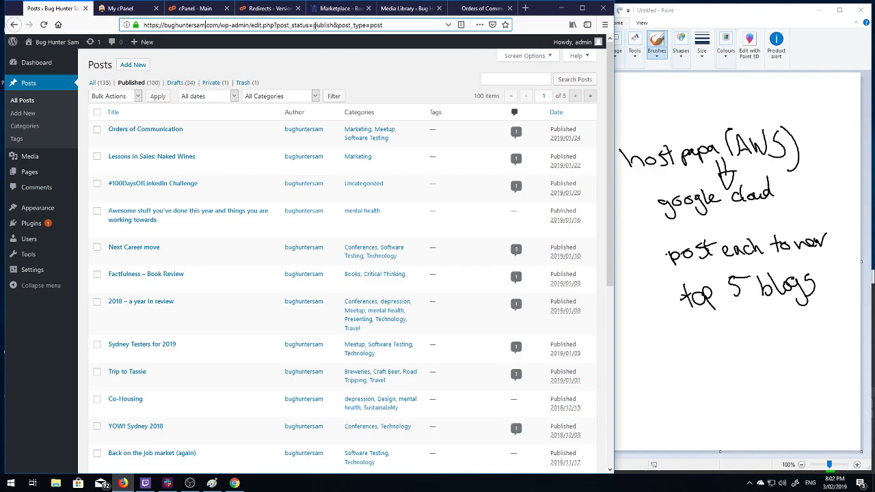
pyautogui.moveTo(205, 25); pyautogui.dragTo(163, 24)
pyautogui.click(12, 24)
pyautogui.click(12, 24)
pyautogui.doubleClick(166, 25)
pyautogui.click(176, 24)
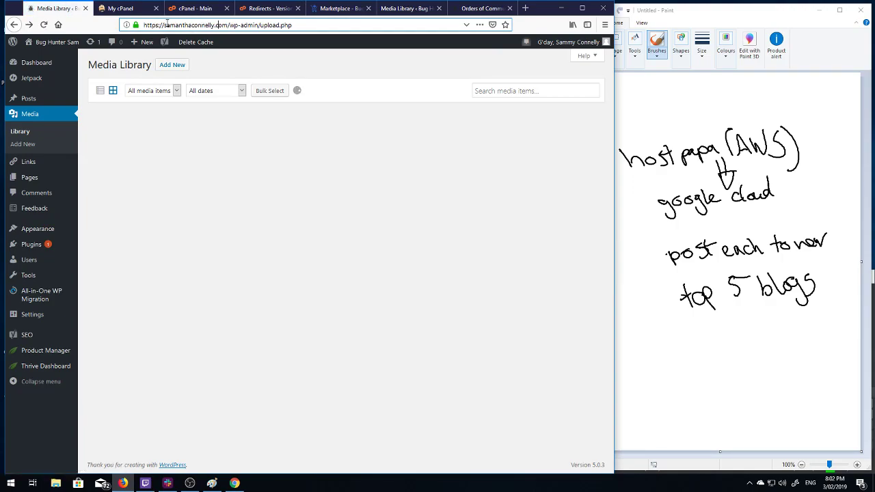
pyautogui.moveTo(167, 25); pyautogui.dragTo(227, 24)
pyautogui.click(31, 100)
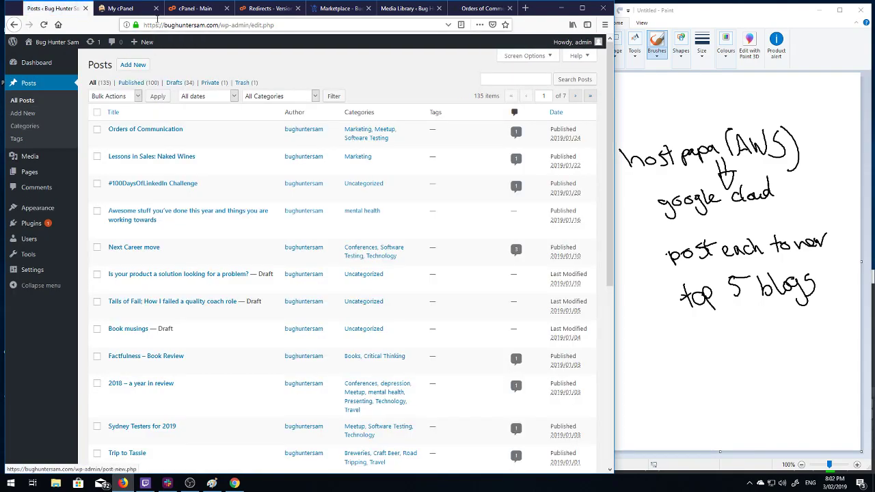
pyautogui.moveTo(159, 25); pyautogui.dragTo(320, 27)
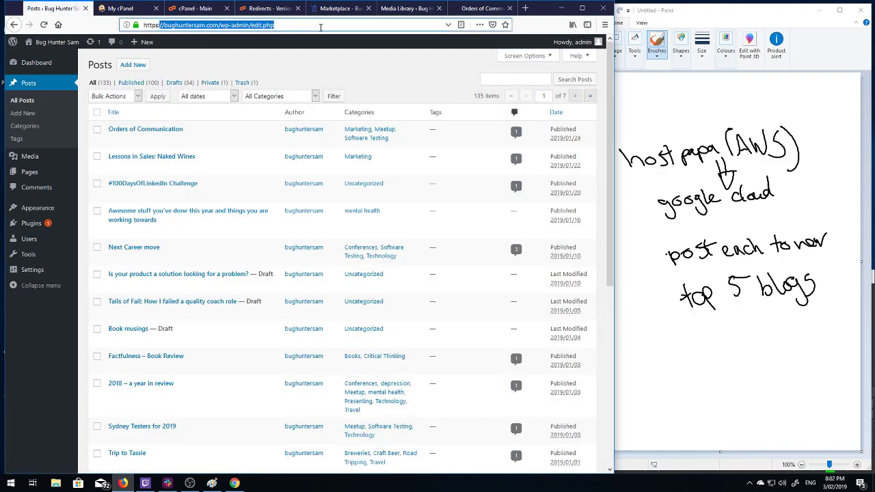
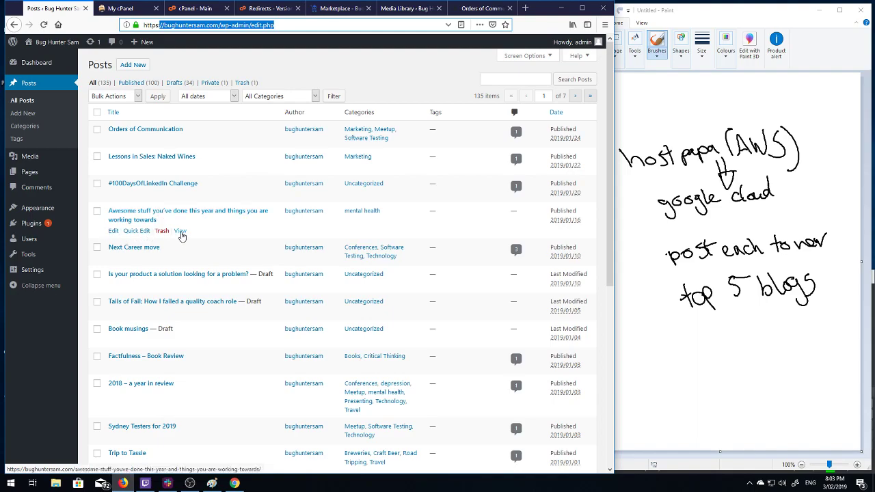
# Step: View the post "Awesome stuff you've done this year and things you are working towards" in a separate tab, and close it
pyautogui.middleClick(180, 230)
pyautogui.click(121, 8)
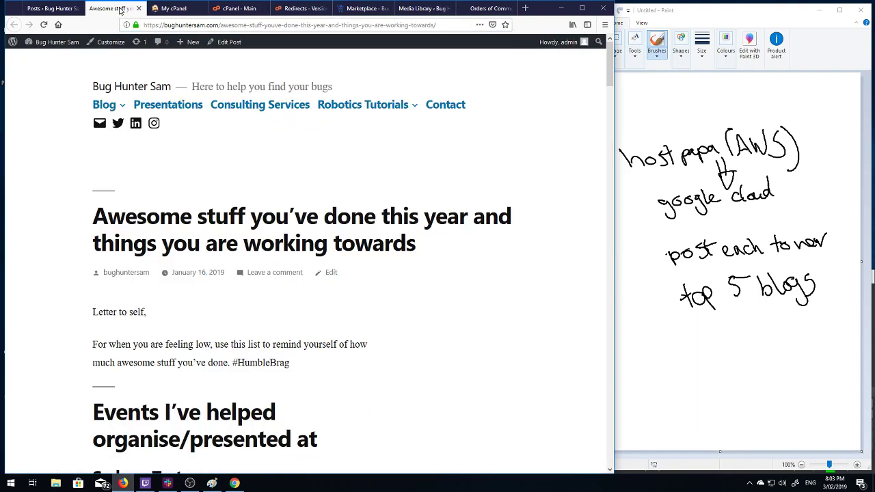
pyautogui.scroll(-2, 463, 238)
pyautogui.scroll(2, 463, 239)
pyautogui.click(139, 8)
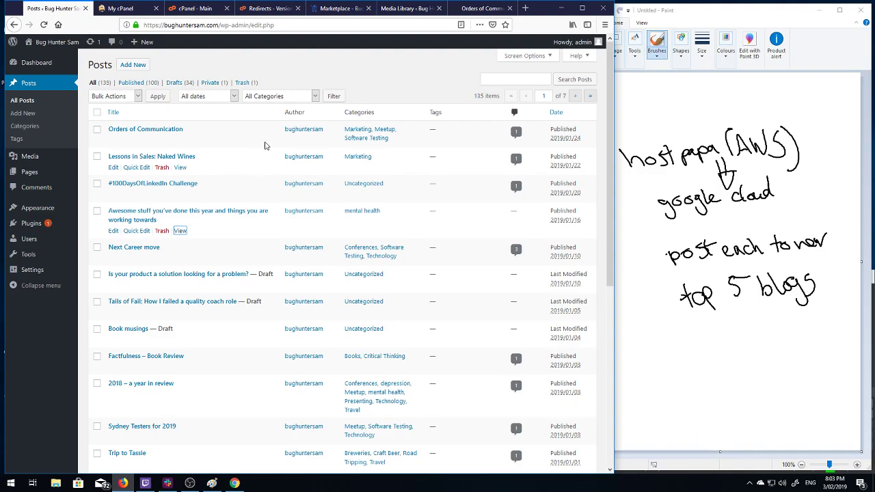
# Step: Load the old domain's /becoming-more-technical/ post in a new browser tab
pyautogui.click(526, 8)
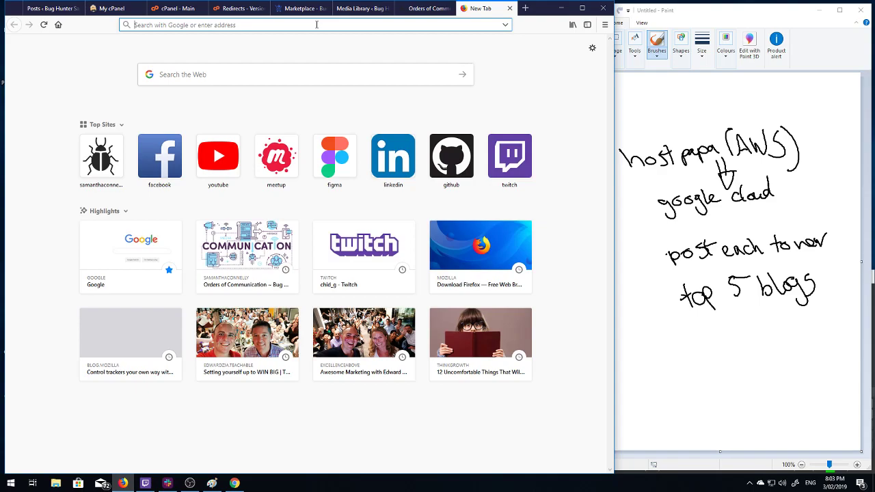
pyautogui.write('samanthaconnelly.com/')
pyautogui.press('Return')
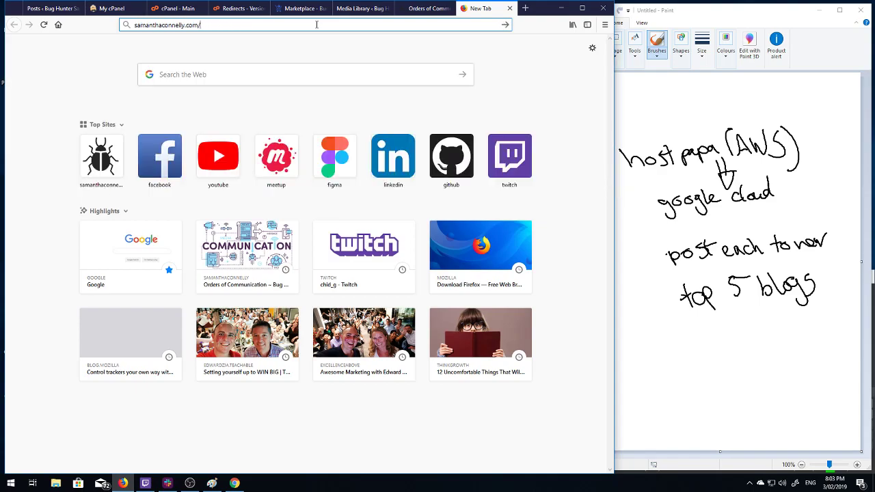
pyautogui.click(35, 9)
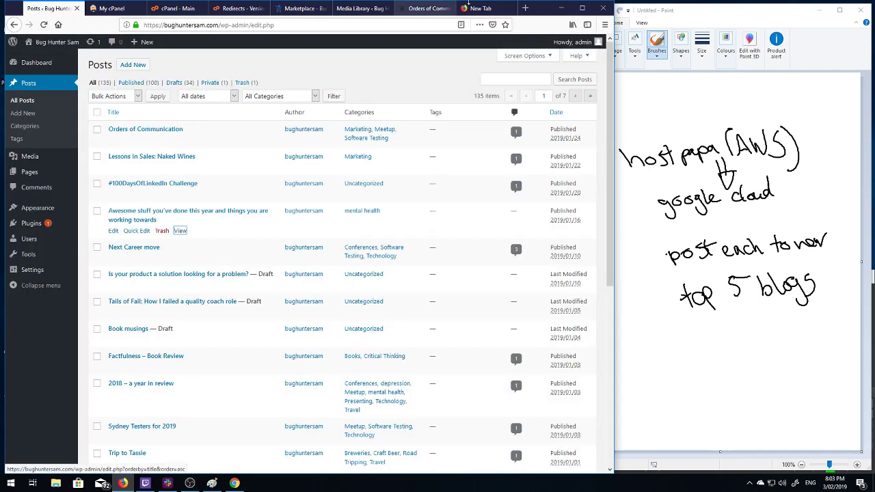
pyautogui.click(491, 10)
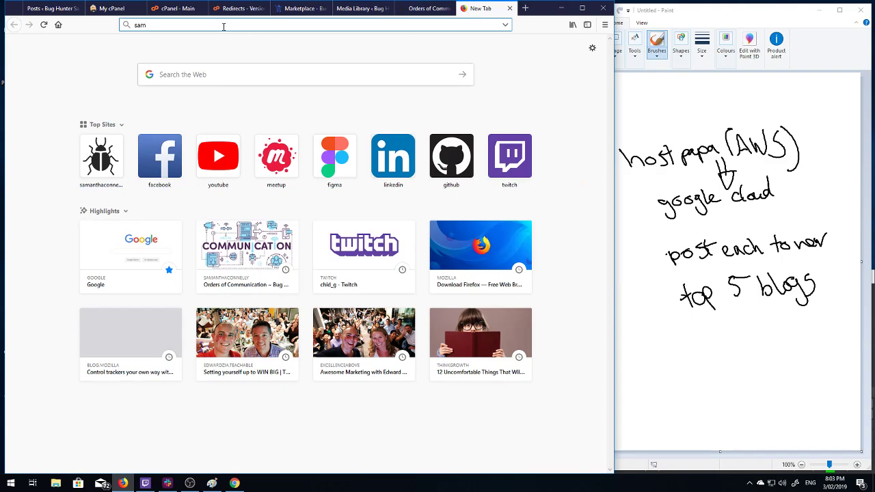
pyautogui.write('anthaconnelly.com/')
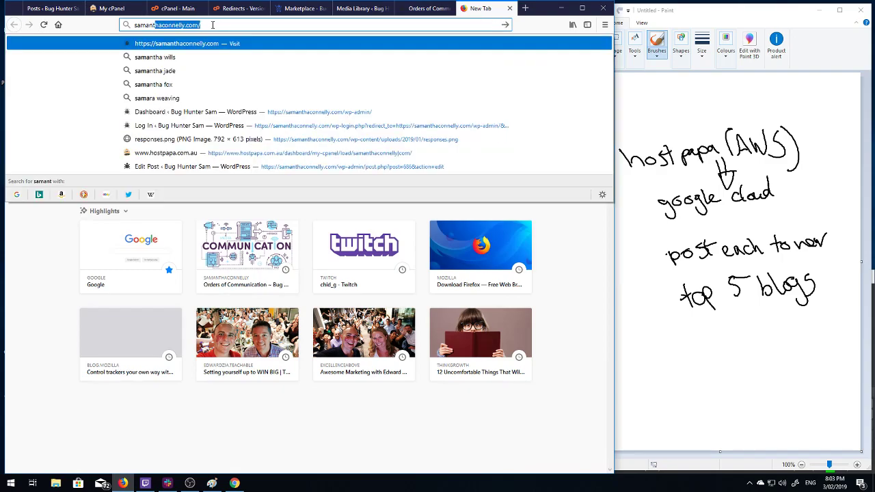
pyautogui.click(213, 25)
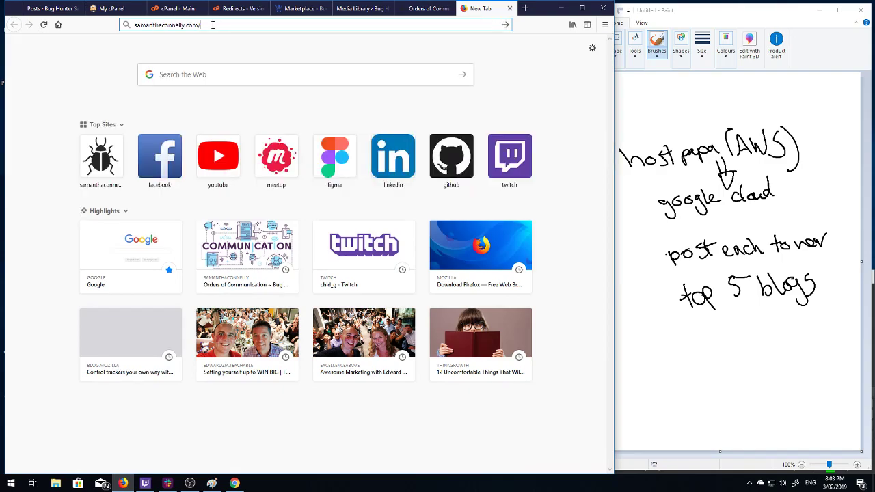
pyautogui.write('bec')
pyautogui.click(212, 24)
pyautogui.press('Return')
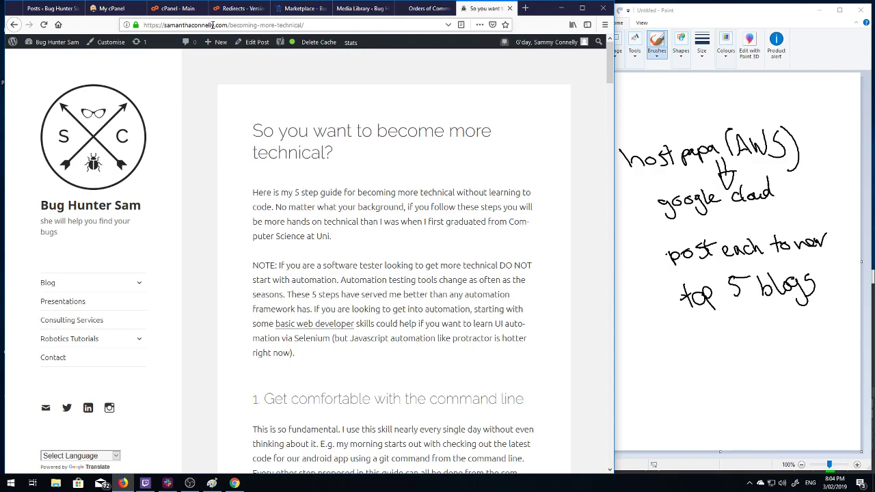
# Step: Copy the post's address and set the redirect's source in cPanel to the old domain with path /becoming-more-technical/
pyautogui.click(252, 24)
pyautogui.hotkey('ctrl', 'c')
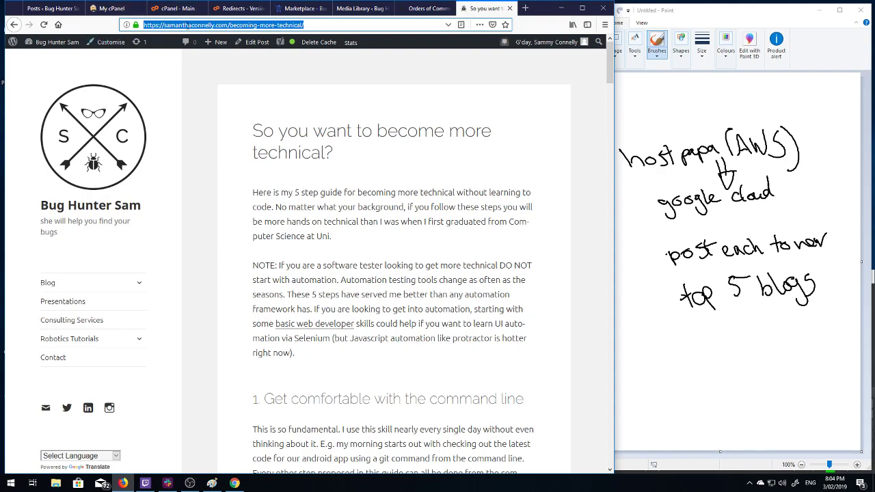
pyautogui.click(113, 8)
pyautogui.scroll(5, 194, 177)
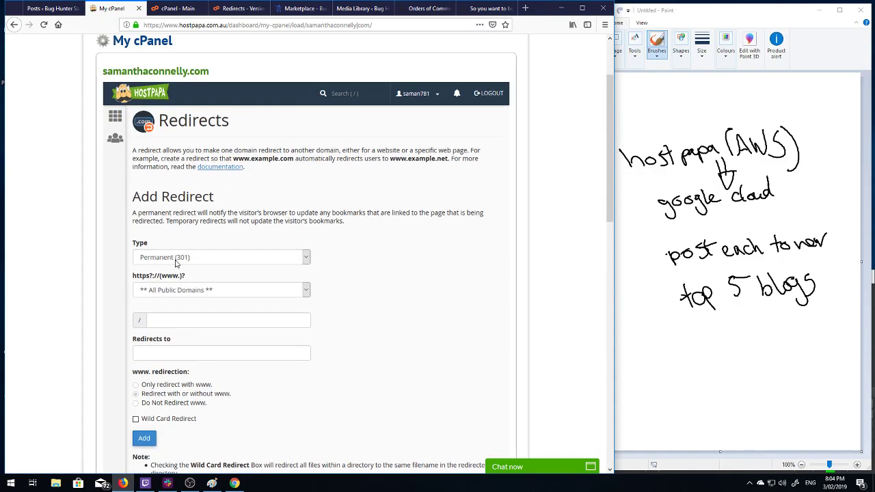
pyautogui.click(303, 291)
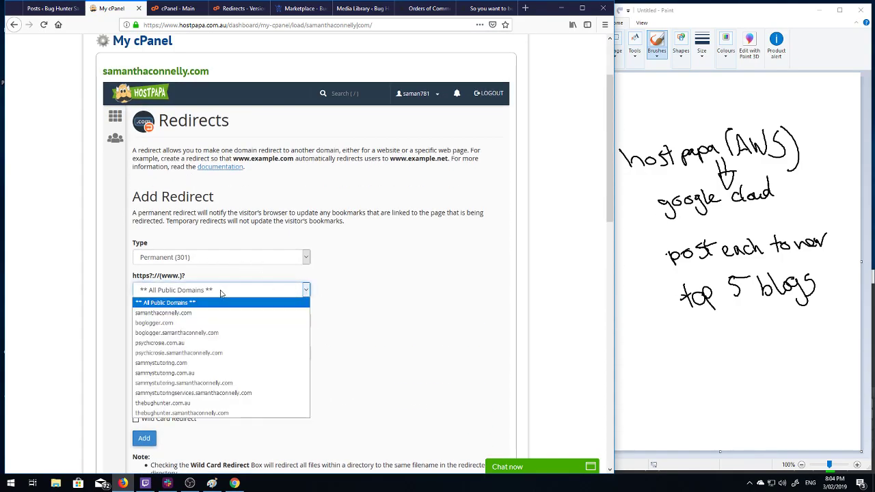
pyautogui.click(193, 313)
pyautogui.click(190, 325)
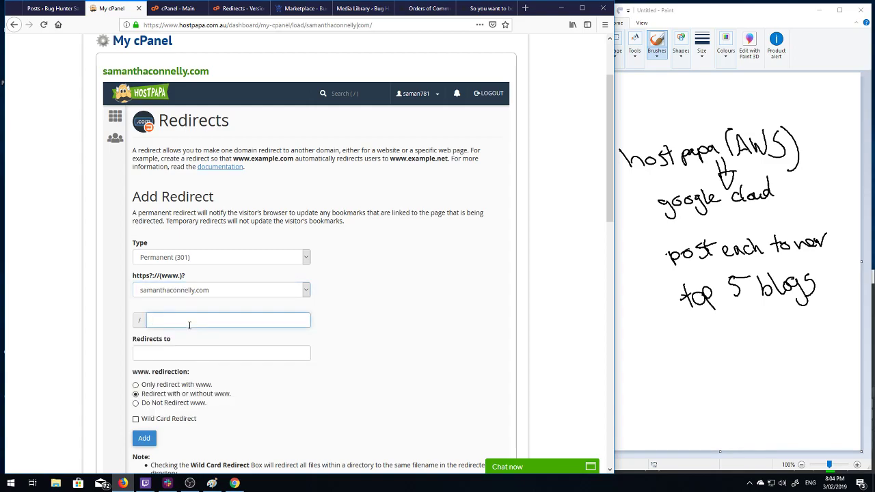
pyautogui.hotkey('ctrl', 'v')
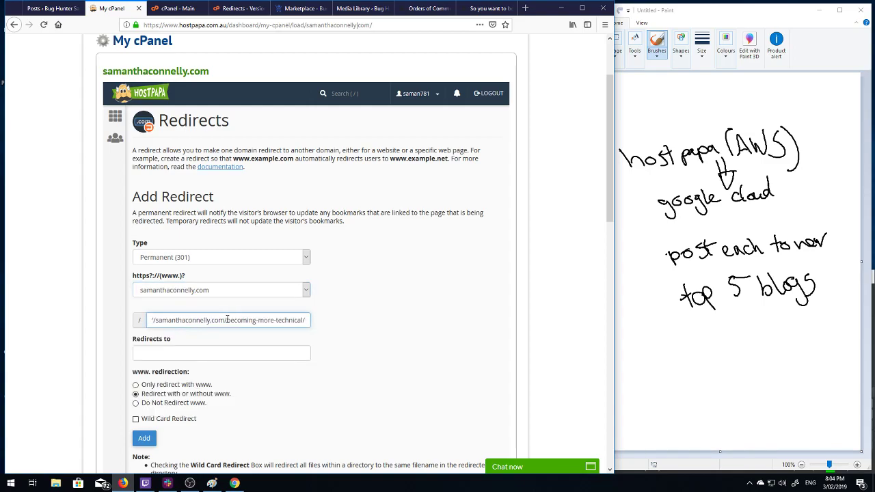
pyautogui.moveTo(225, 320); pyautogui.dragTo(2, 321)
pyautogui.press('BackSpace')
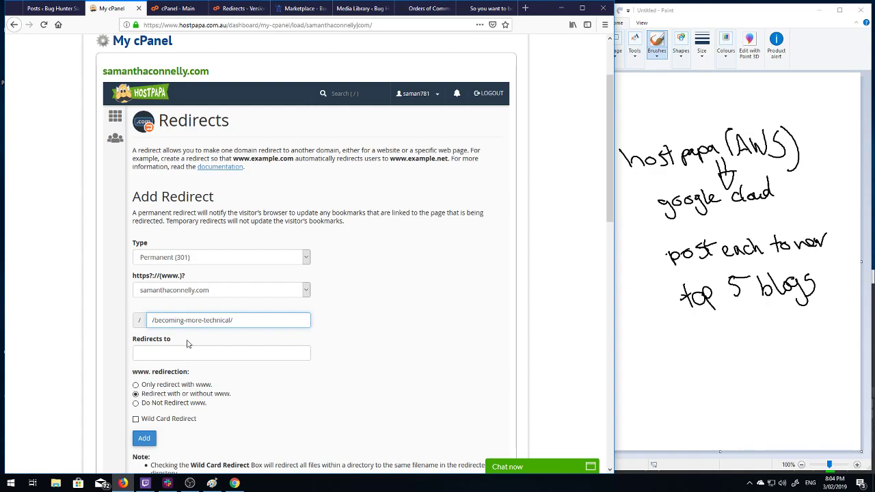
pyautogui.click(219, 355)
pyautogui.hotkey('ctrl', 'v')
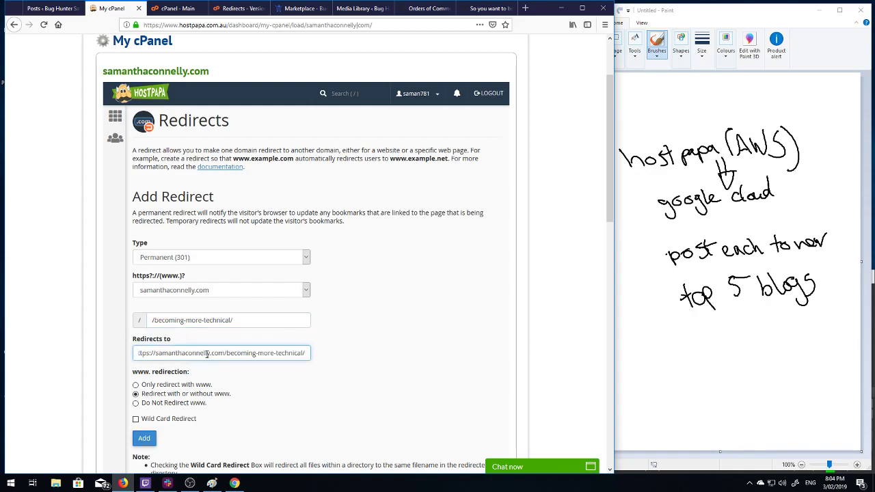
pyautogui.moveTo(209, 354); pyautogui.dragTo(157, 355)
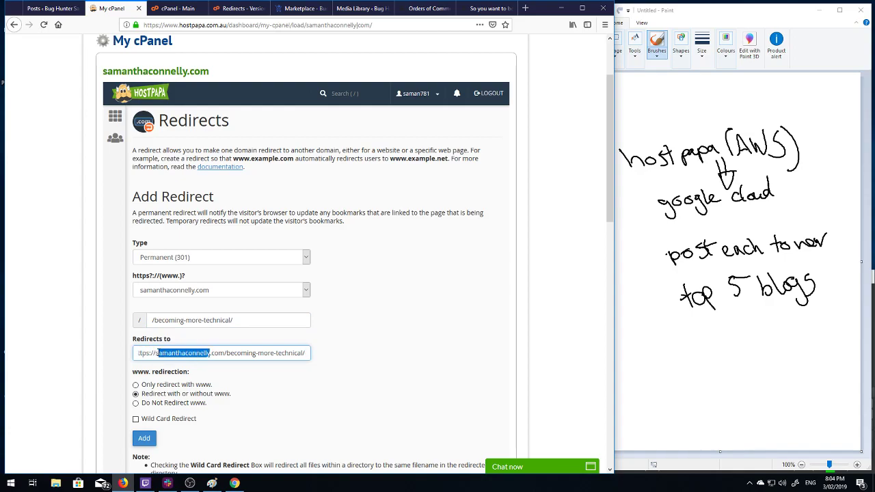
pyautogui.write('bughuntersam')
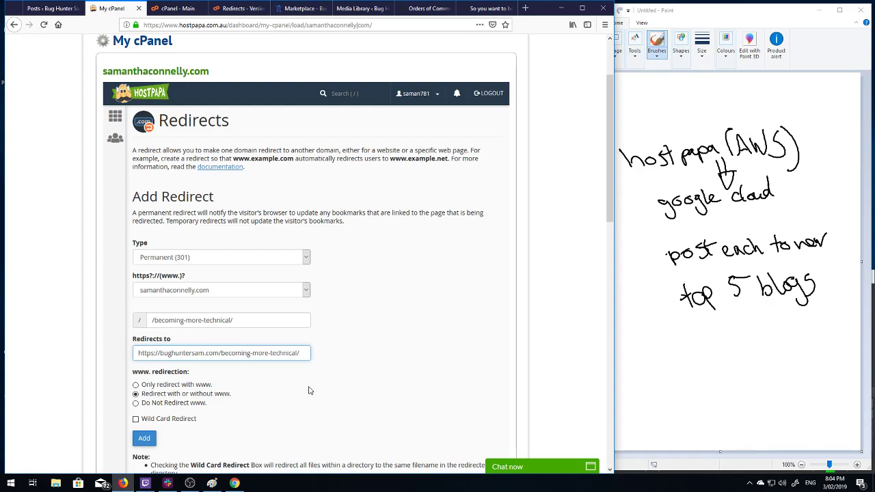
# Step: Add the /becoming-more-technical/ redirect with Wild Card Redirect enabled, and reload the old domain's post to test it
pyautogui.scroll(-2, 244, 342)
pyautogui.scroll(-1, 244, 342)
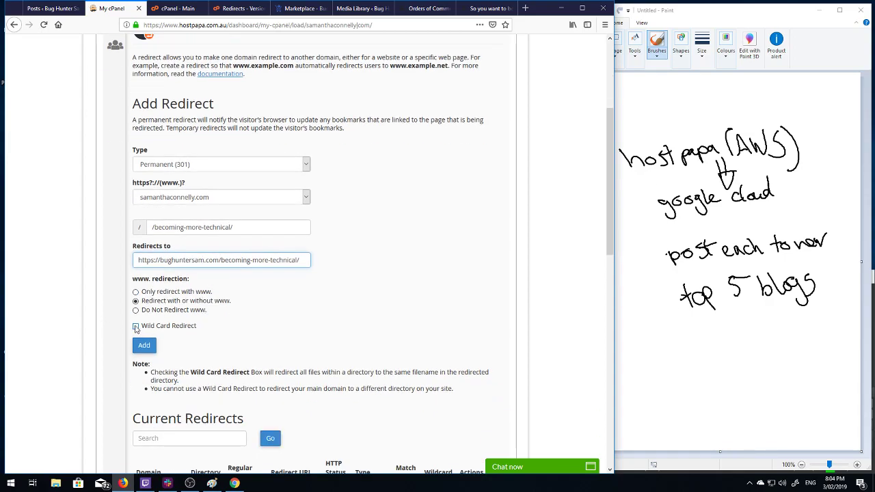
pyautogui.click(136, 327)
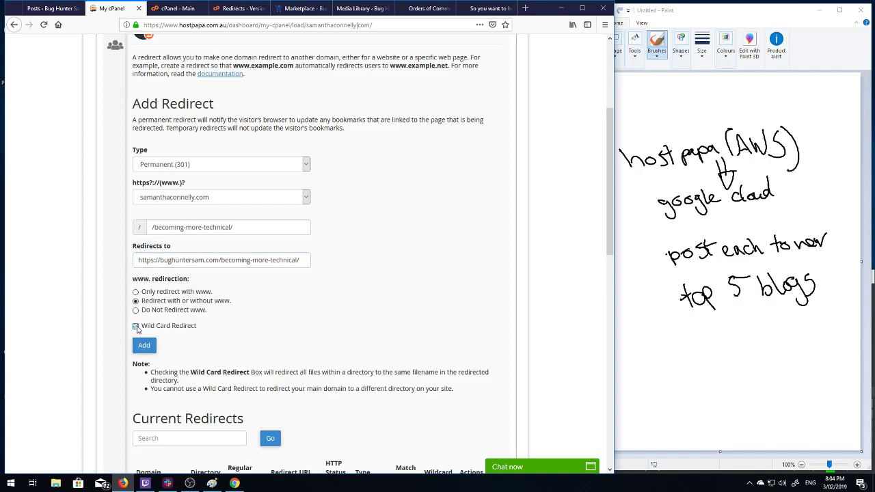
pyautogui.click(302, 259)
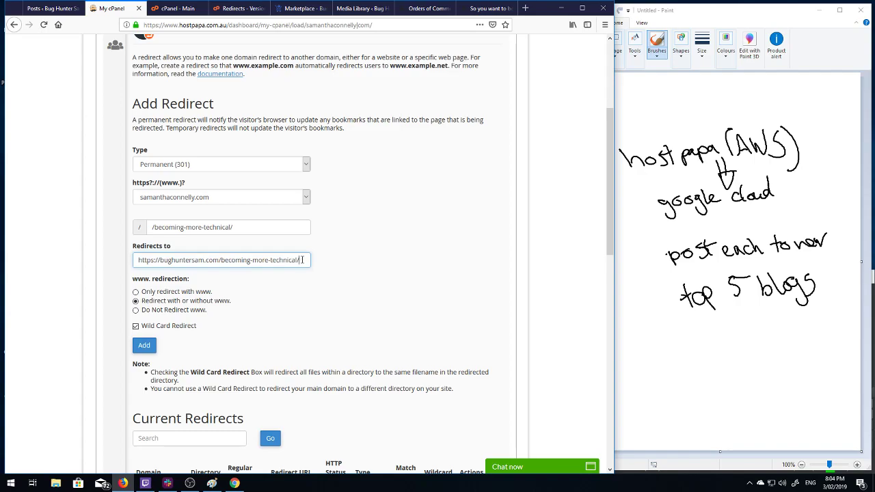
pyautogui.click(144, 347)
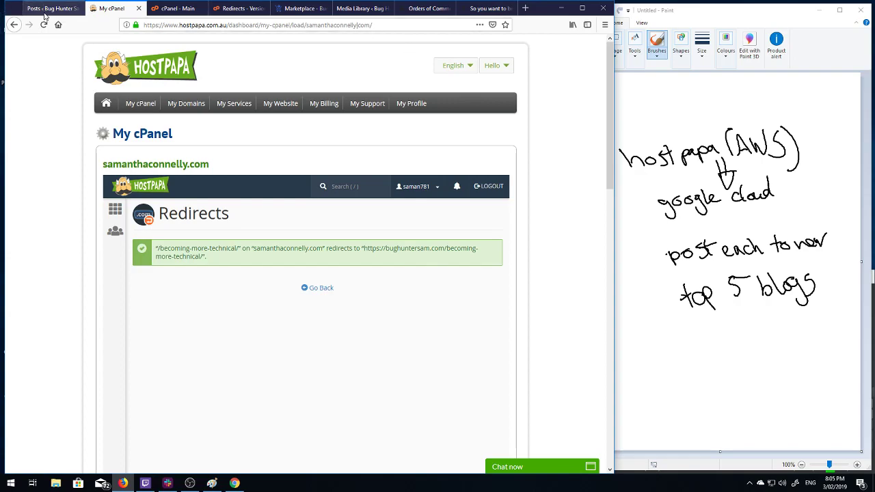
pyautogui.click(484, 10)
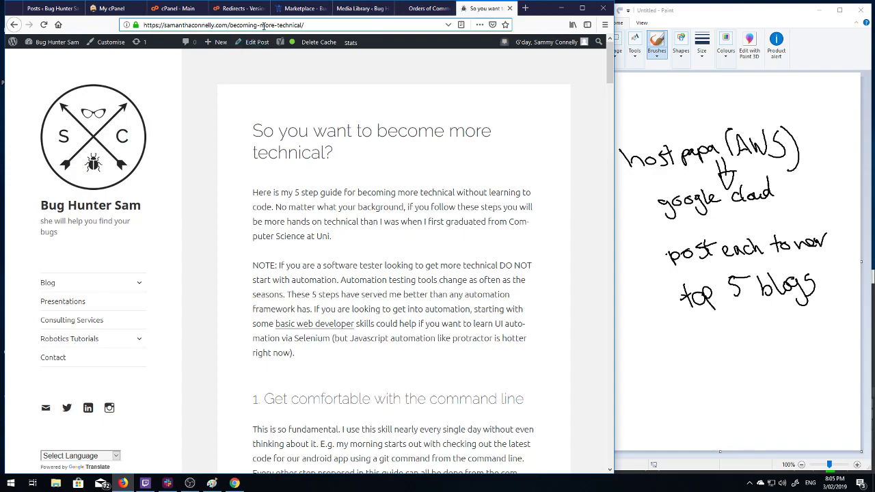
pyautogui.click(44, 25)
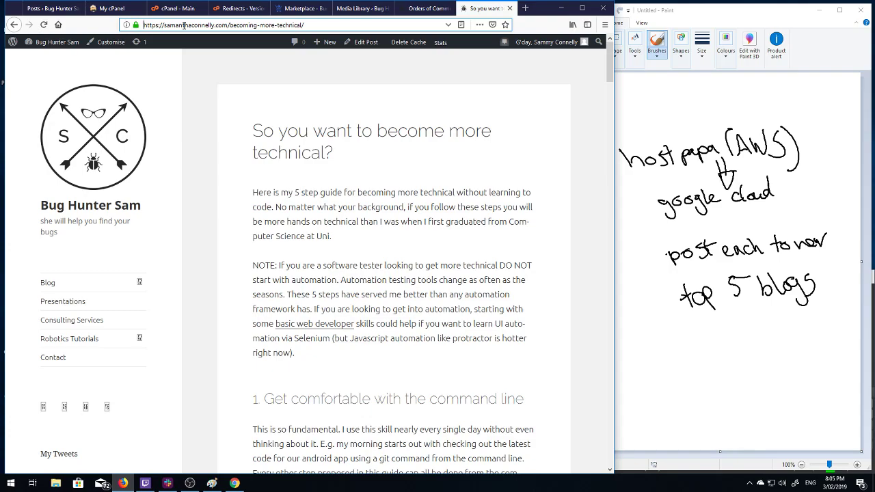
# Step: Switch to Chrome, copy the old domain's /orders-of-communication/ address, and load it in a new incognito window
pyautogui.click(236, 484)
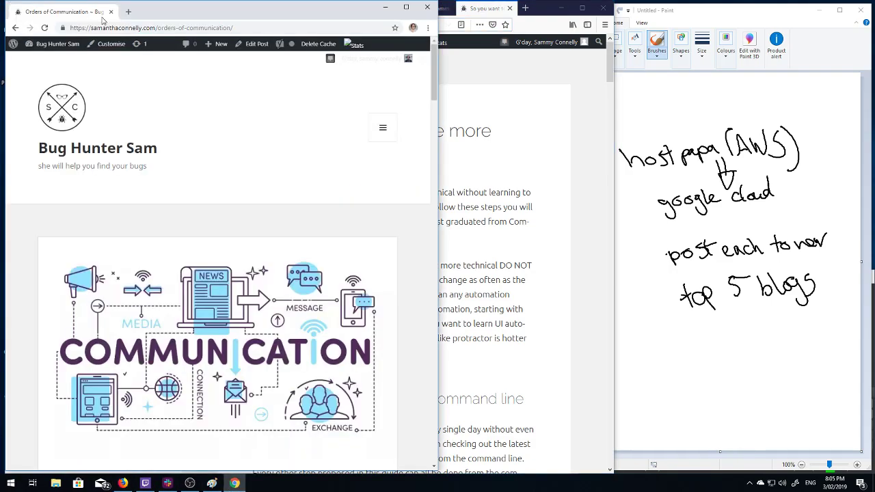
pyautogui.click(249, 27)
pyautogui.hotkey('ctrl', 'c')
pyautogui.press('Return')
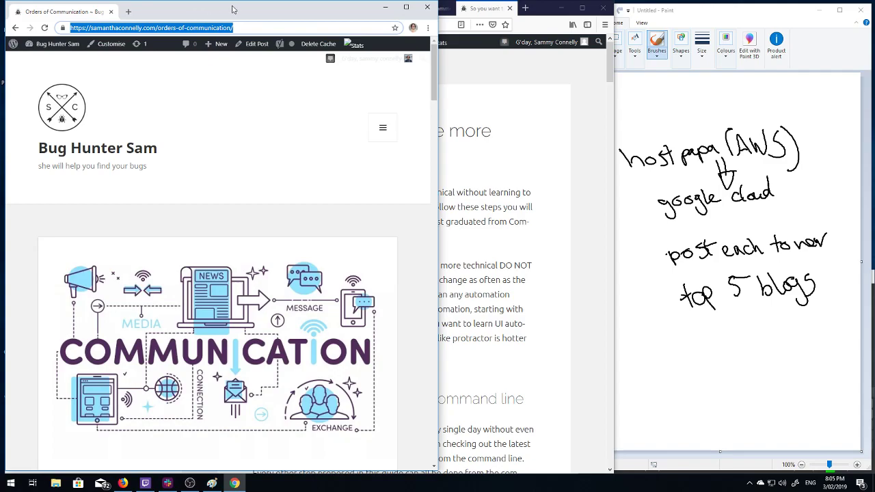
pyautogui.click(427, 28)
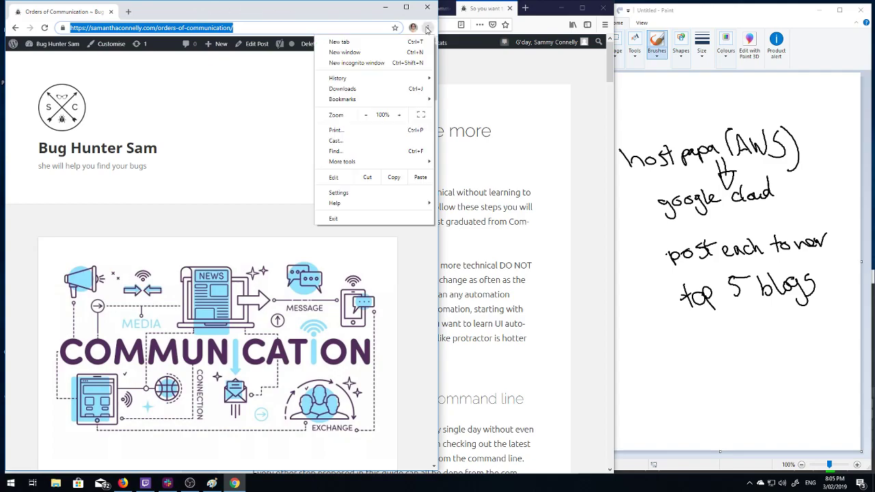
pyautogui.click(353, 63)
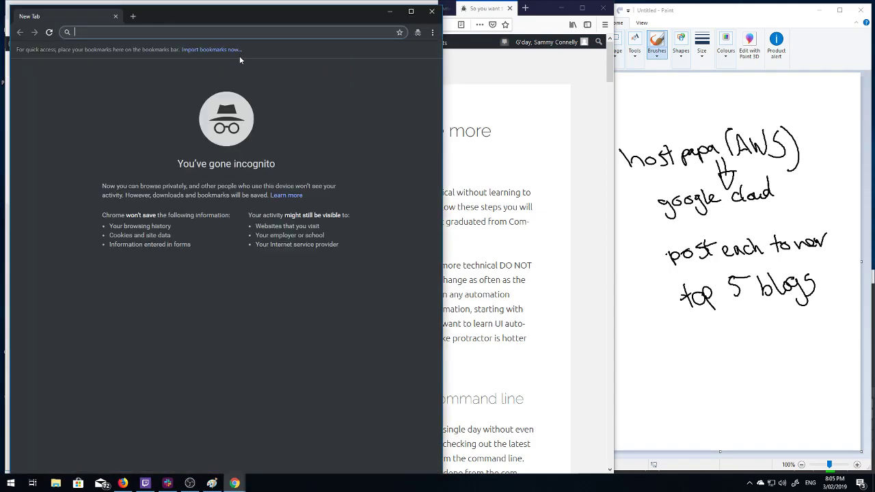
pyautogui.hotkey('ctrl', 'v')
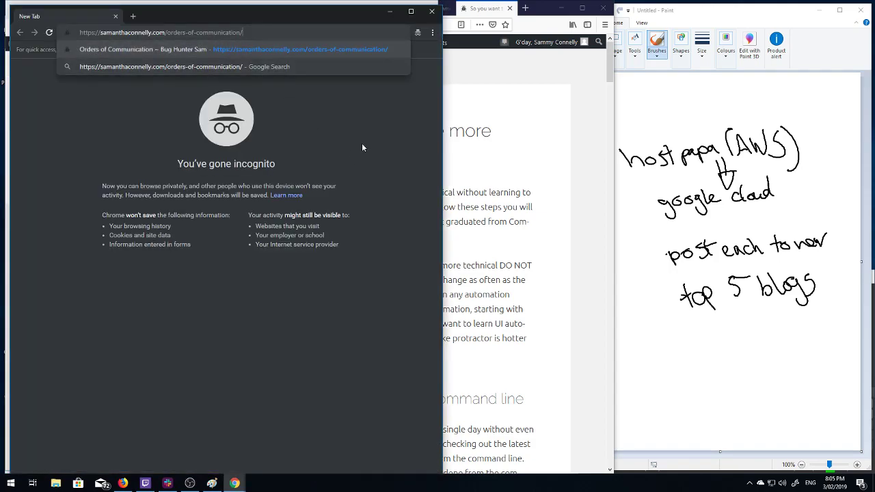
pyautogui.press('Return')
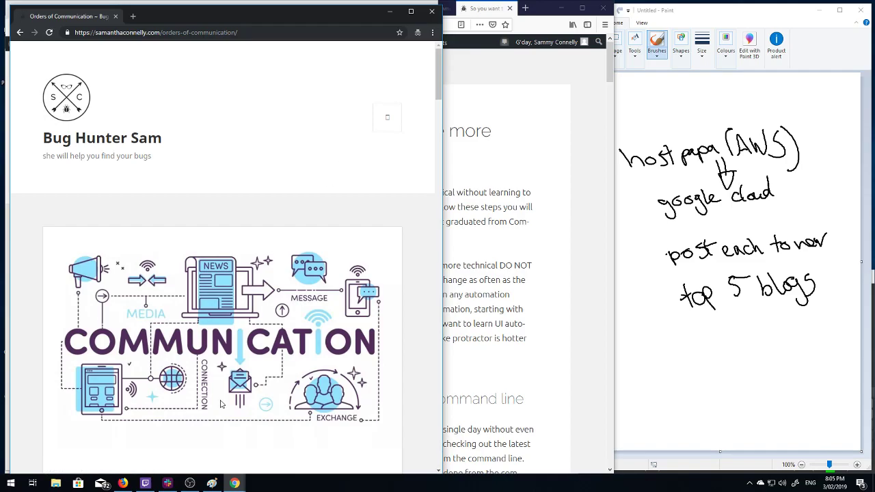
# Step: Read the Twitch stream chat, and load the old domain's root address in a new incognito tab in Chrome
pyautogui.click(145, 483)
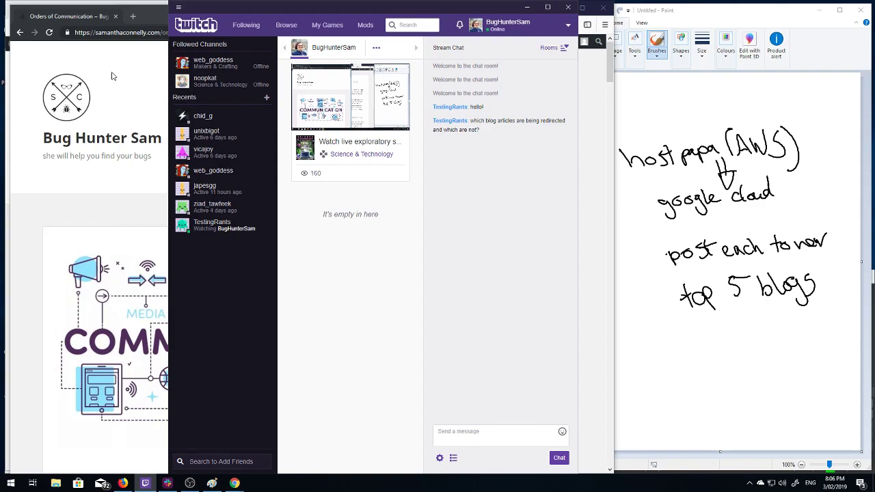
pyautogui.click(110, 16)
pyautogui.moveTo(159, 32); pyautogui.dragTo(75, 33)
pyautogui.hotkey('ctrl', 'c')
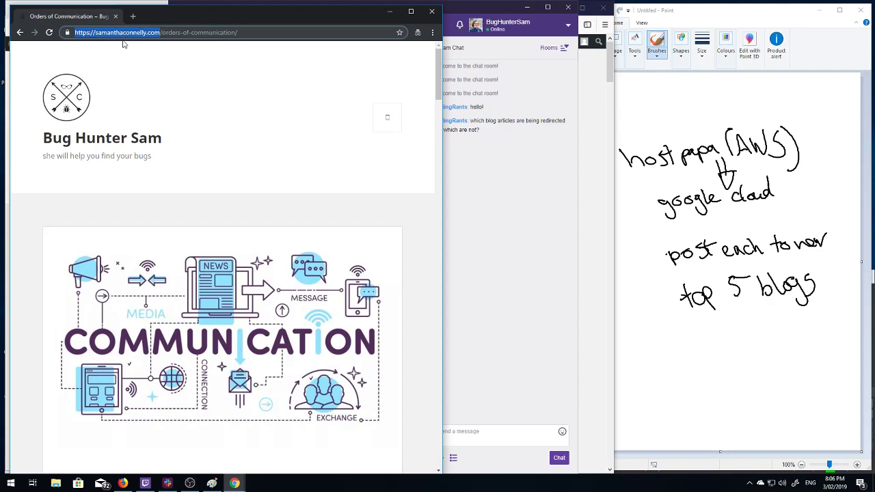
pyautogui.click(133, 15)
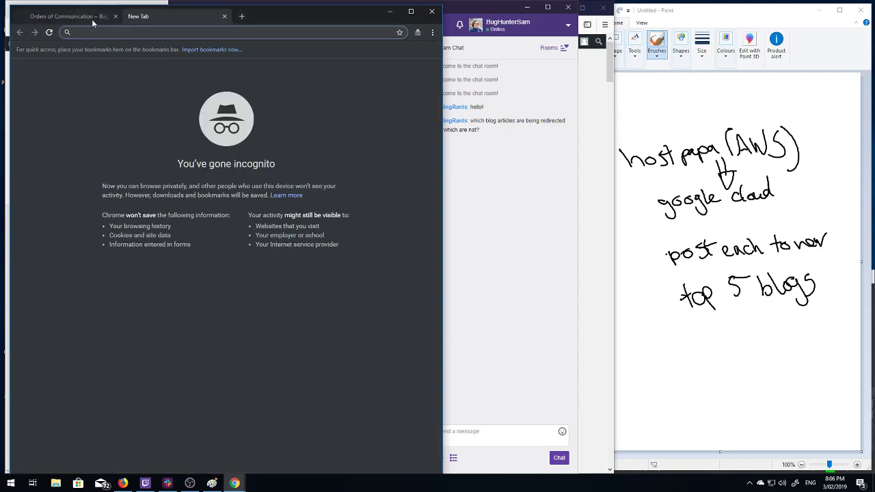
pyautogui.click(93, 19)
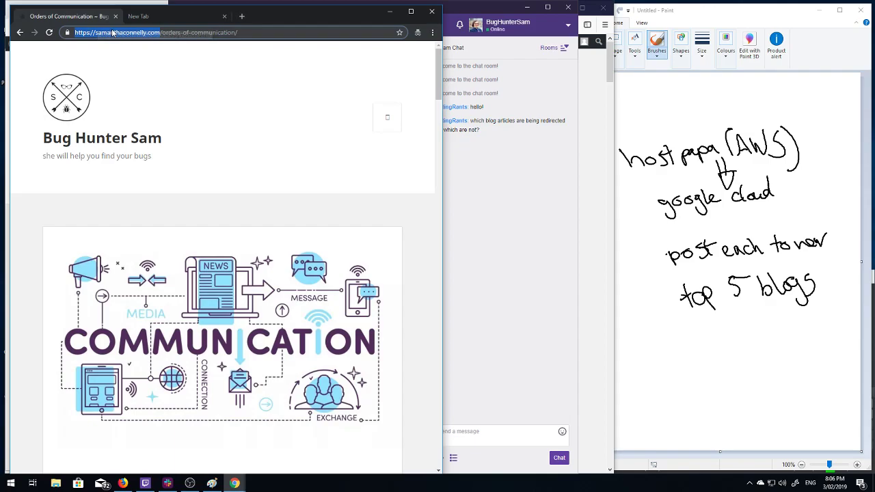
pyautogui.click(174, 19)
pyautogui.hotkey('ctrl', 'v')
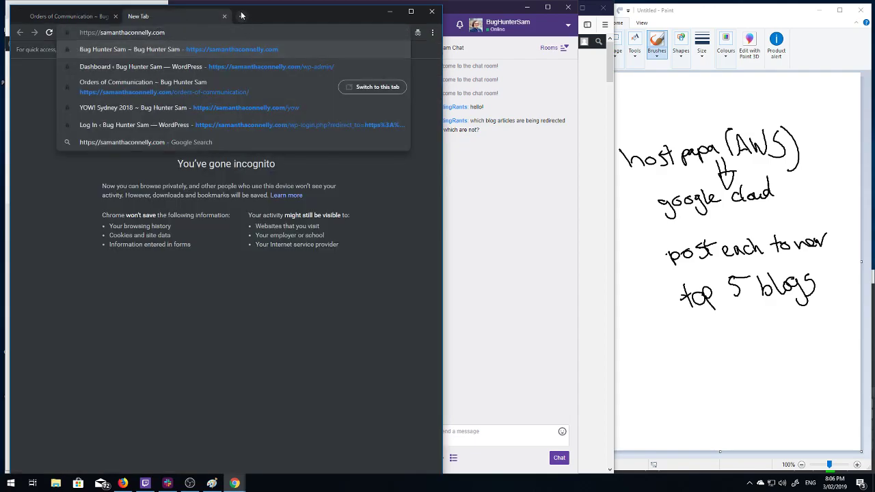
pyautogui.press('Return')
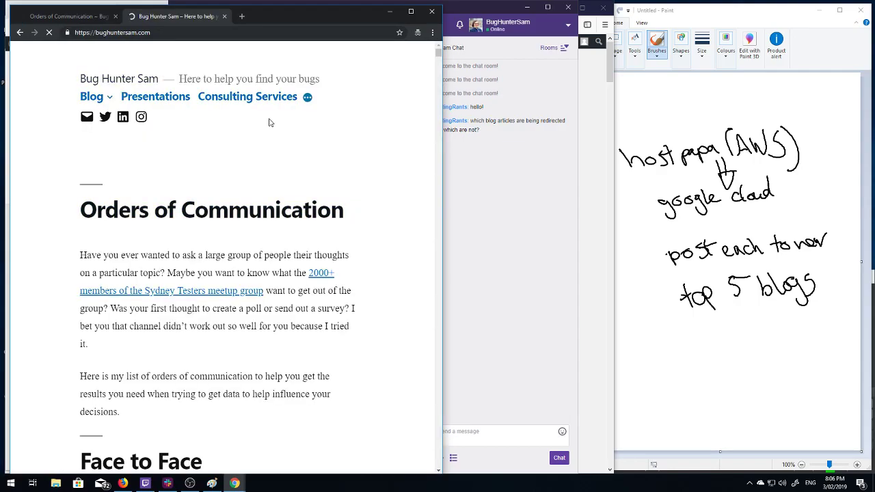
# Step: Compare the domain and path of the old /orders-of-communication/ post's address with the home page's address in the other tab
pyautogui.click(50, 20)
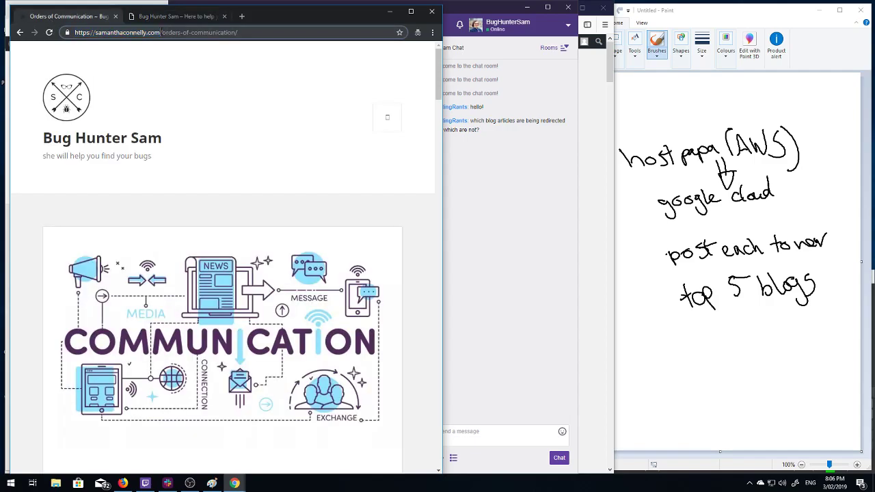
pyautogui.moveTo(160, 32); pyautogui.dragTo(292, 34)
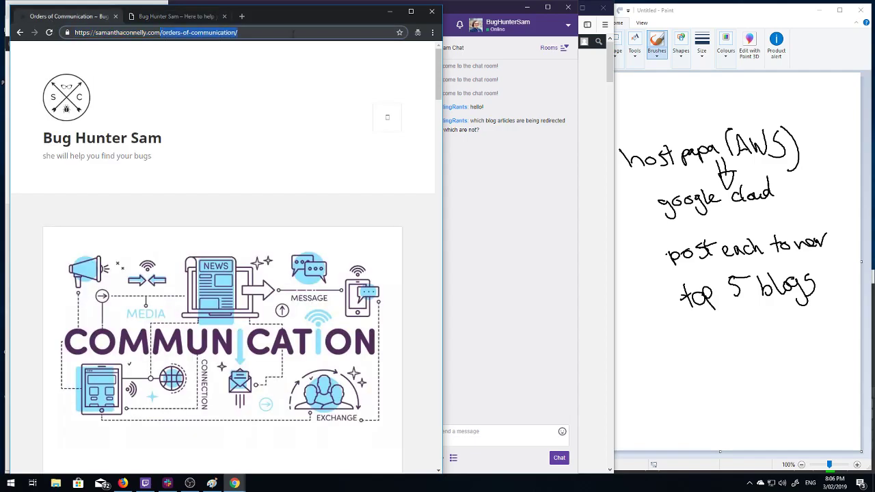
pyautogui.click(171, 16)
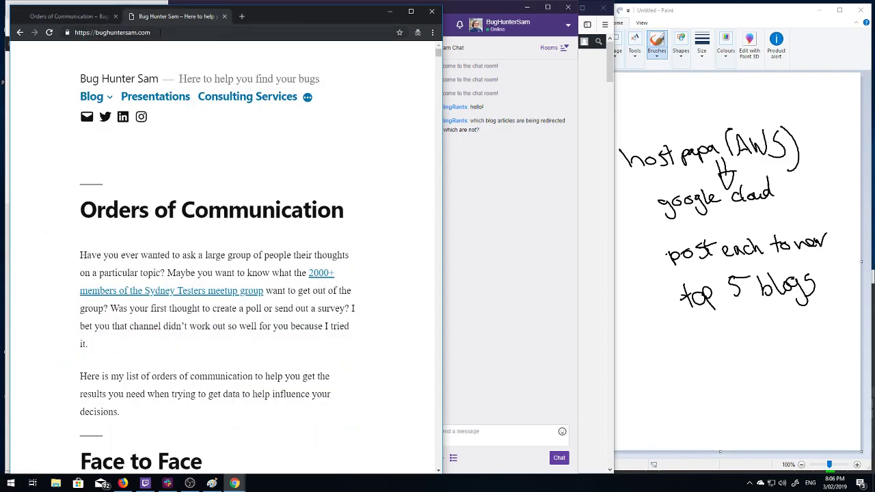
pyautogui.click(79, 17)
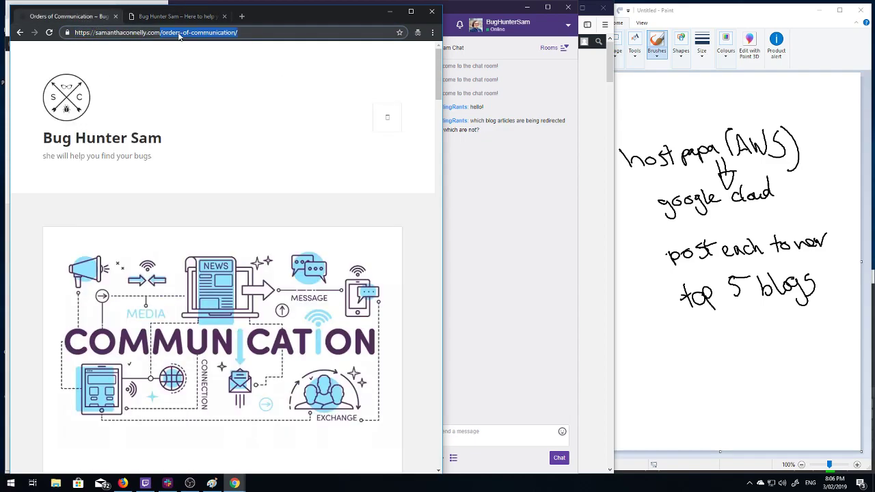
pyautogui.click(160, 32)
pyautogui.click(160, 32)
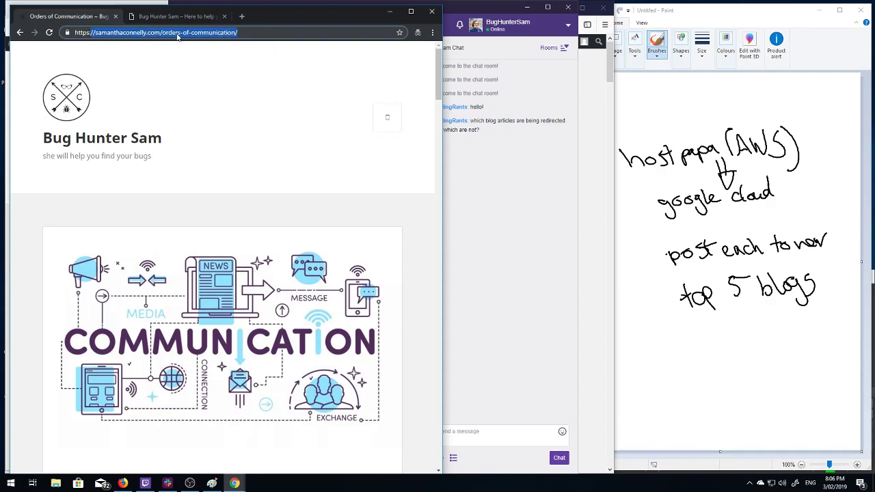
pyautogui.click(96, 32)
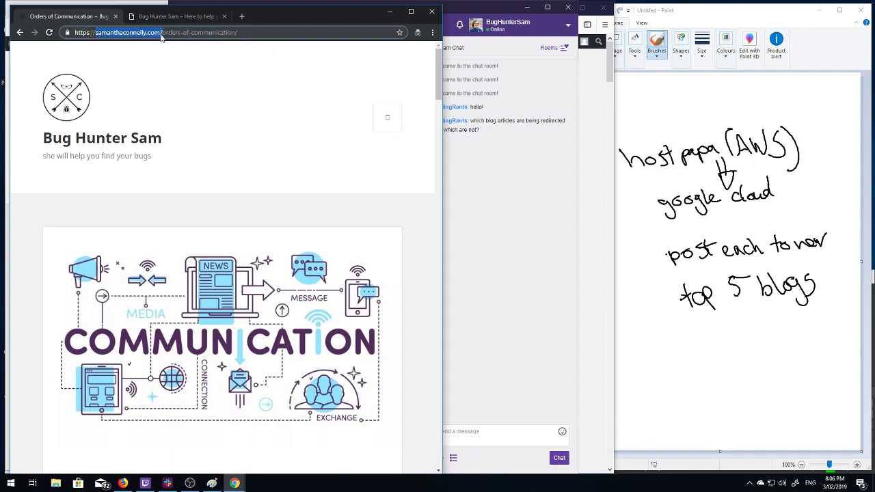
pyautogui.moveTo(161, 32); pyautogui.dragTo(268, 32)
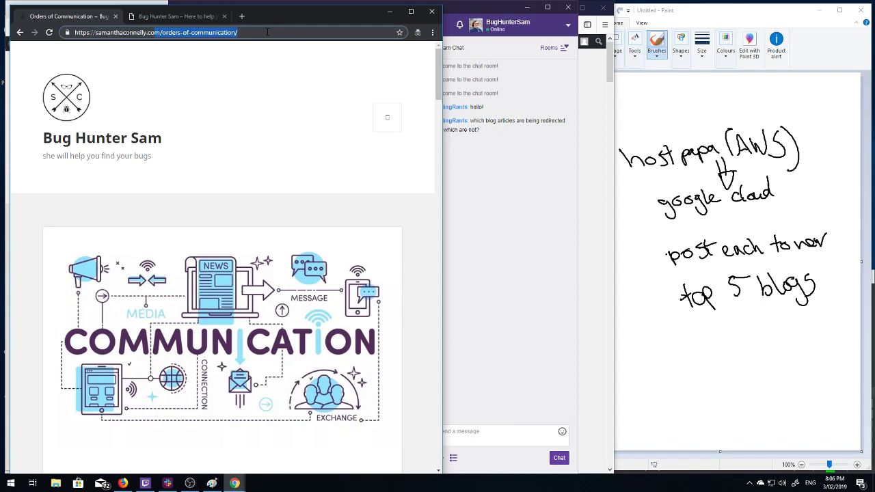
pyautogui.click(237, 32)
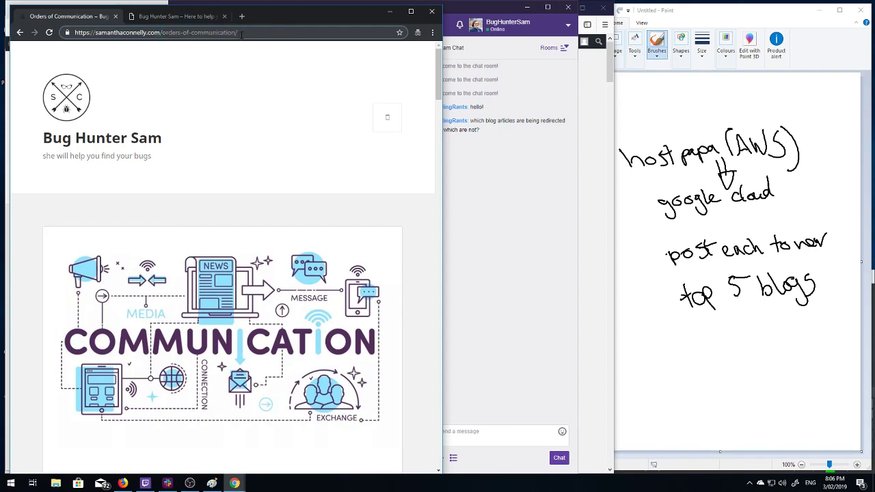
pyautogui.click(155, 16)
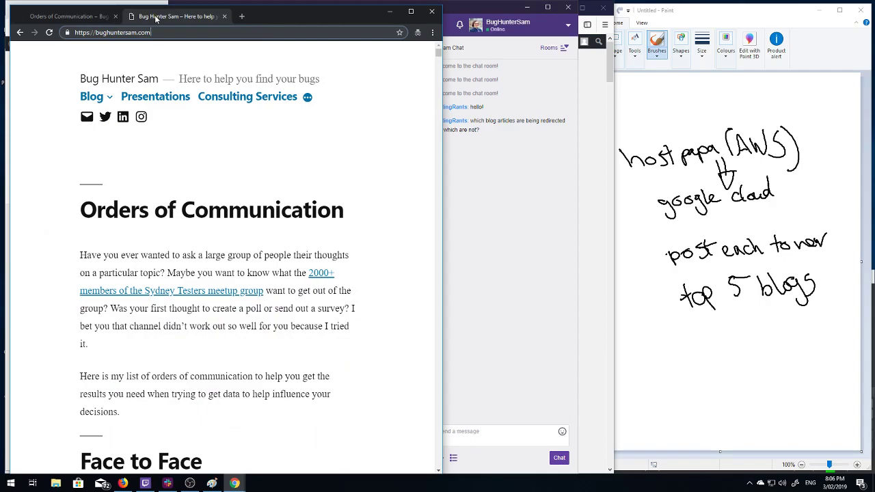
pyautogui.click(85, 18)
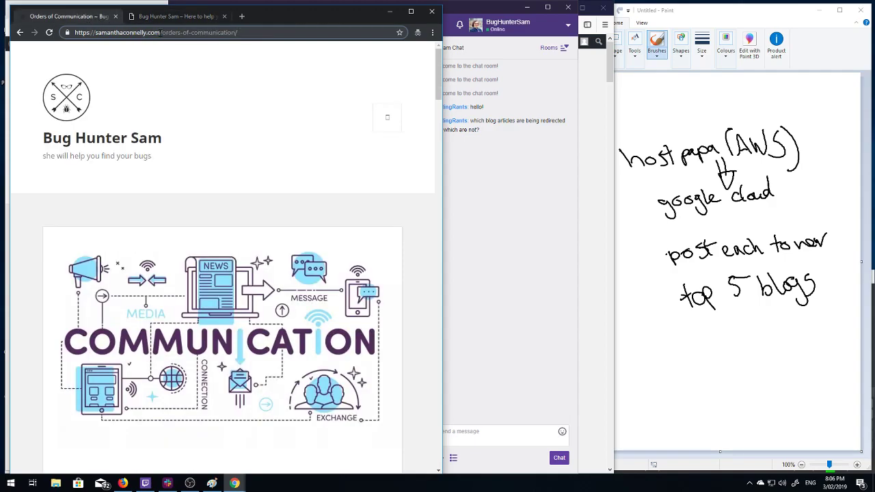
# Step: Copy the old domain from the post's address and load its /wp-admin page in another new incognito tab
pyautogui.moveTo(160, 32); pyautogui.dragTo(72, 33)
pyautogui.hotkey('ctrl', 'c')
pyautogui.hotkey('ctrl', 'shift', 'n')
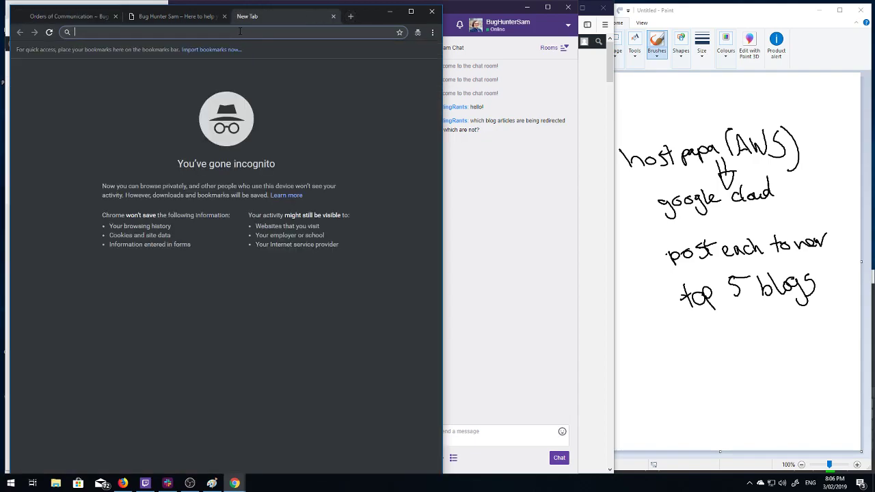
pyautogui.hotkey('ctrl', 'v')
pyautogui.write('/')
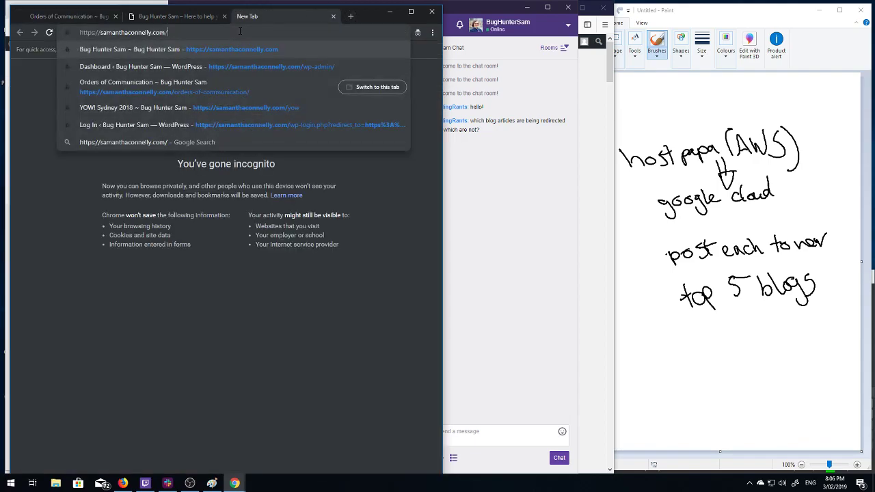
pyautogui.write('wp-admin')
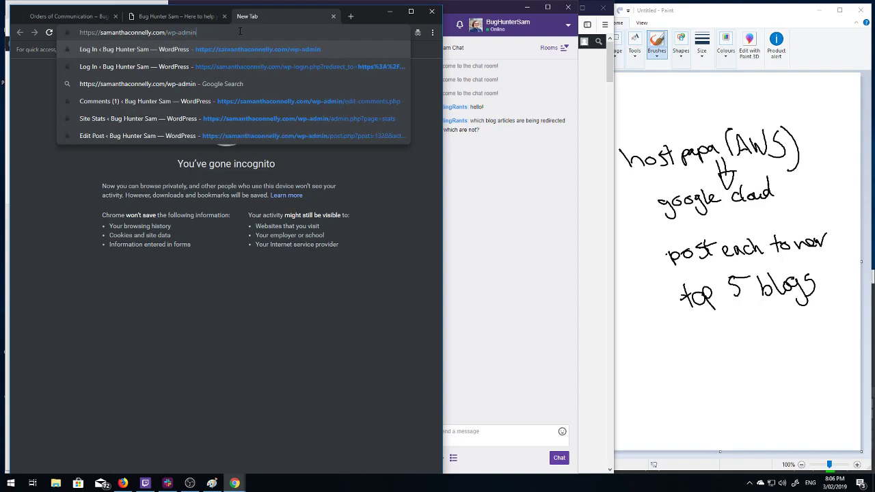
pyautogui.press('Return')
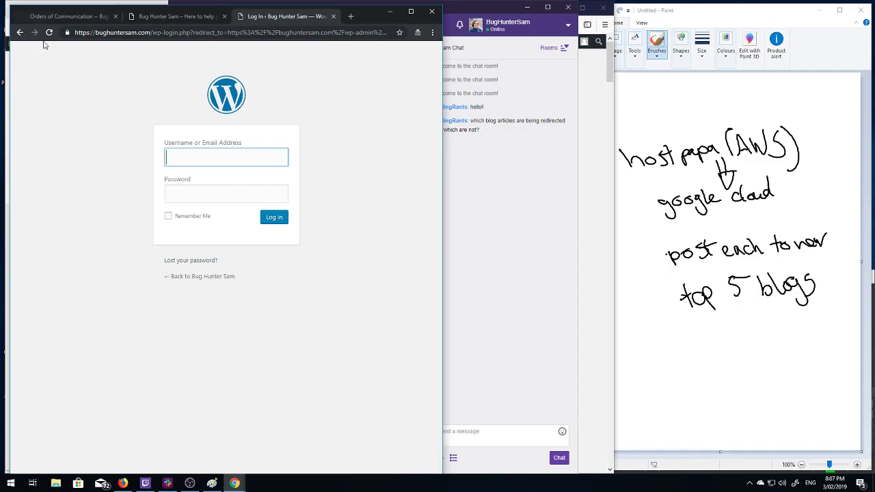
# Step: Compare the WordPress login page's domain with the domain and path of the /orders-of-communication/ post
pyautogui.moveTo(150, 32); pyautogui.dragTo(63, 34)
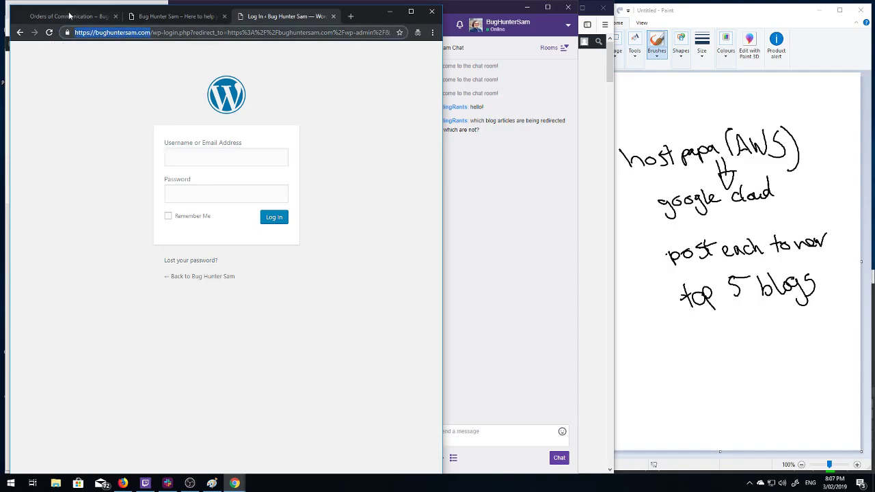
pyautogui.click(70, 15)
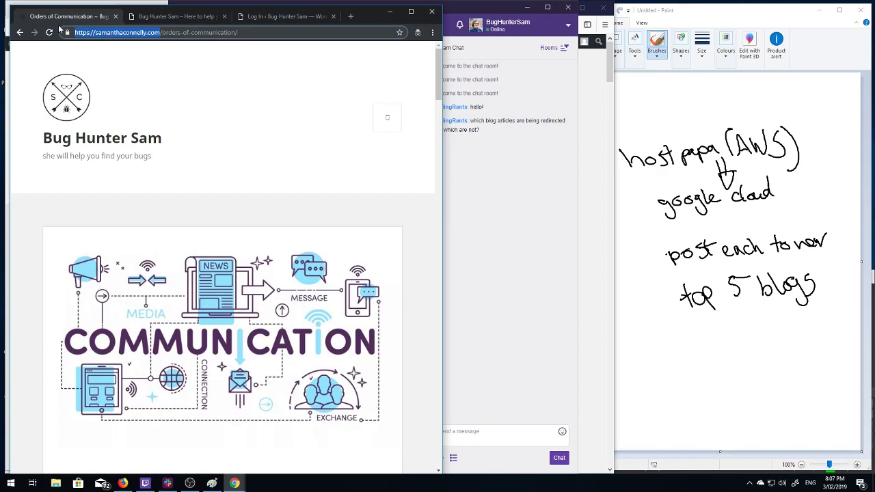
pyautogui.moveTo(161, 32); pyautogui.dragTo(308, 33)
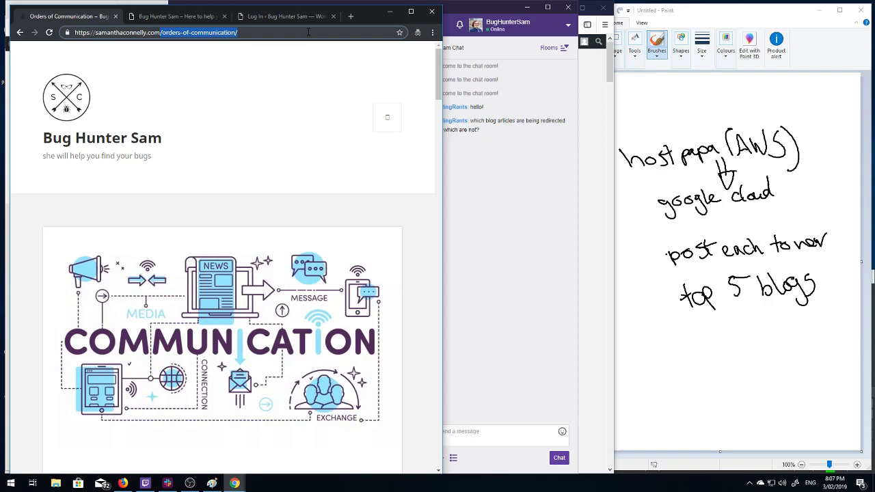
# Step: Examine the path in the /orders-of-communication/ post's address, and test opening and closing the site's navigation menu on that page
pyautogui.click(151, 32)
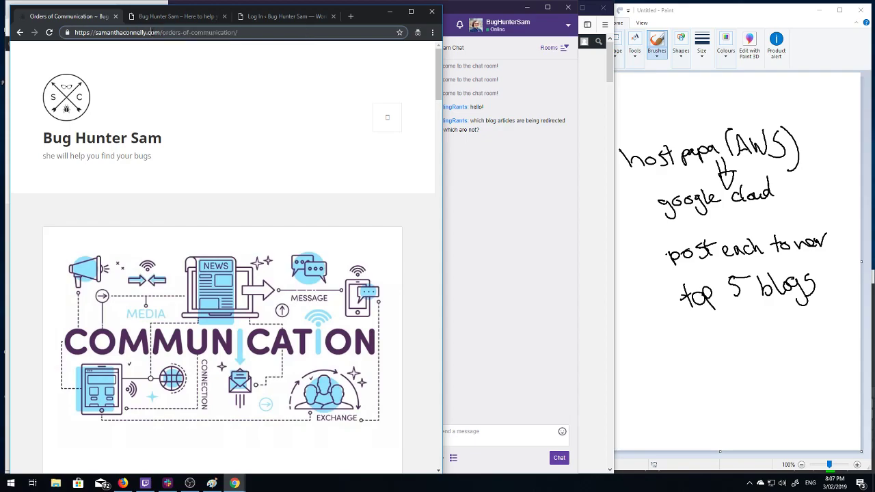
pyautogui.moveTo(163, 32); pyautogui.dragTo(238, 32)
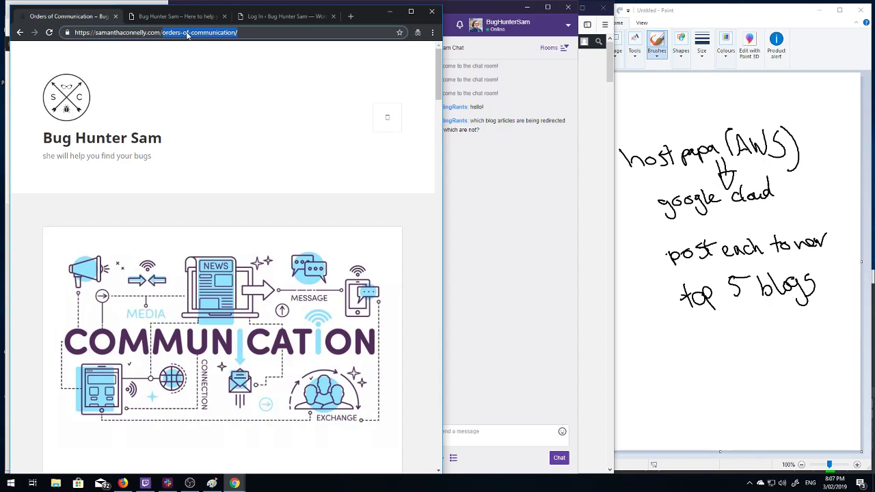
pyautogui.click(387, 120)
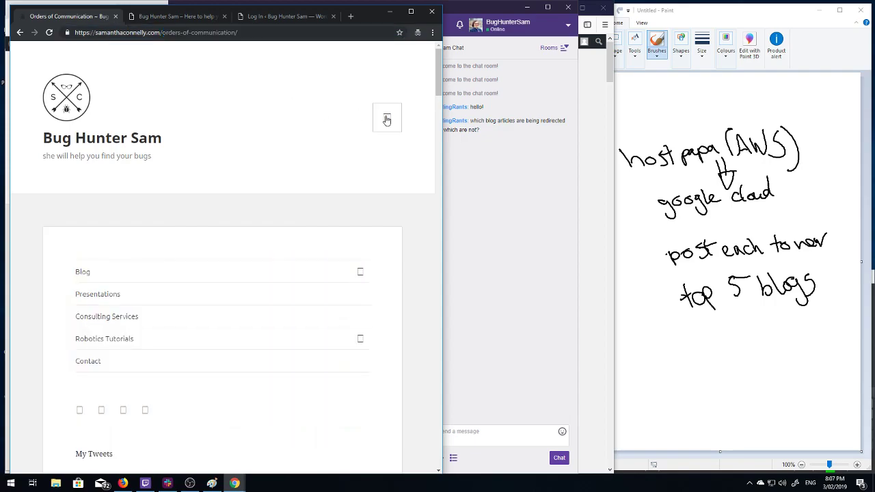
pyautogui.click(387, 119)
pyautogui.click(387, 121)
pyautogui.click(387, 123)
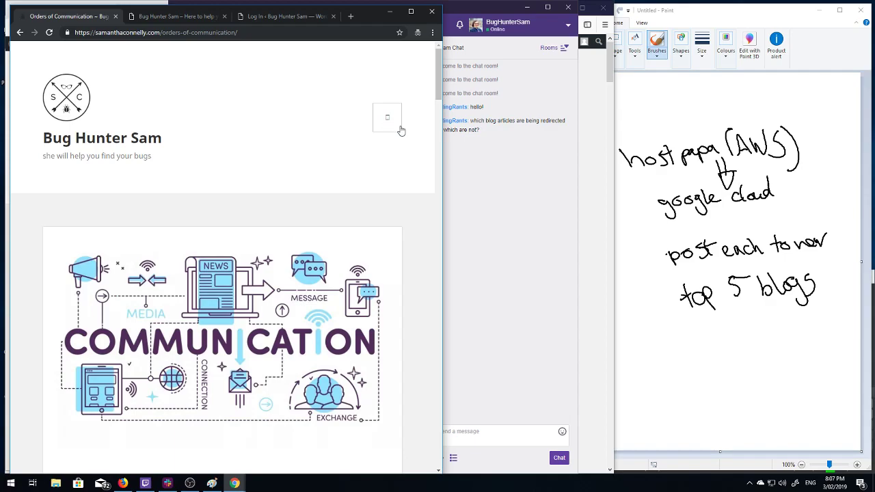
pyautogui.scroll(-3, 387, 117)
pyautogui.scroll(3, 388, 114)
pyautogui.click(388, 126)
pyautogui.click(388, 126)
pyautogui.click(388, 125)
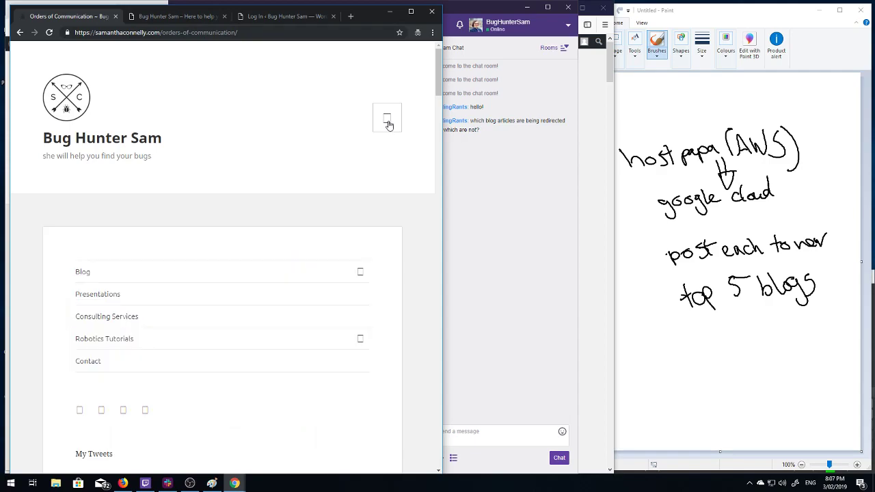
pyautogui.click(387, 125)
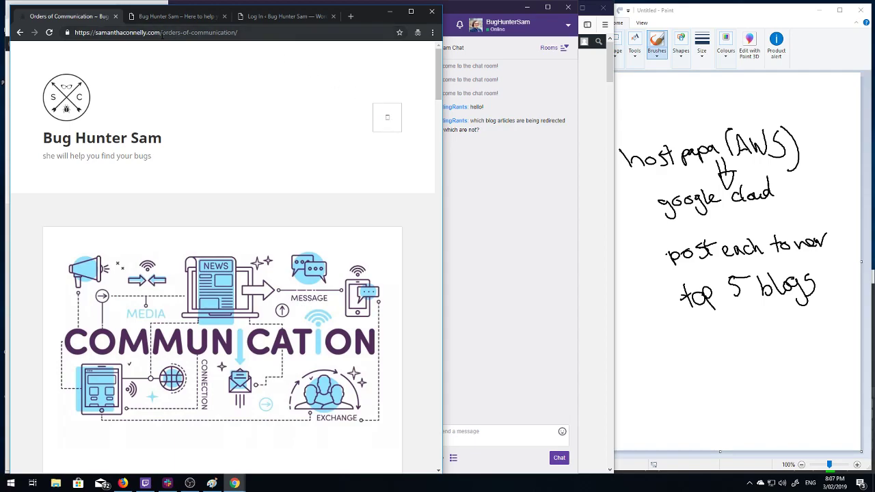
# Step: Check the post's path in its address again, and read the latest message in the Twitch stream chat
pyautogui.moveTo(162, 33); pyautogui.dragTo(270, 44)
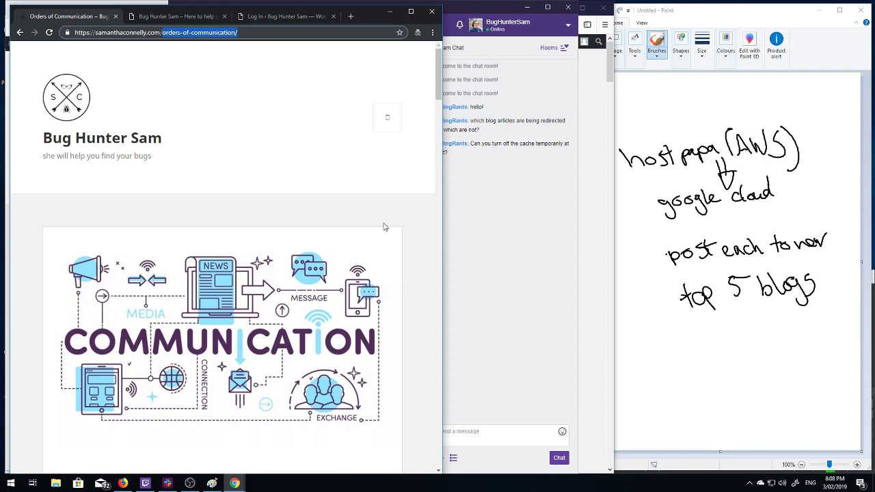
pyautogui.click(479, 258)
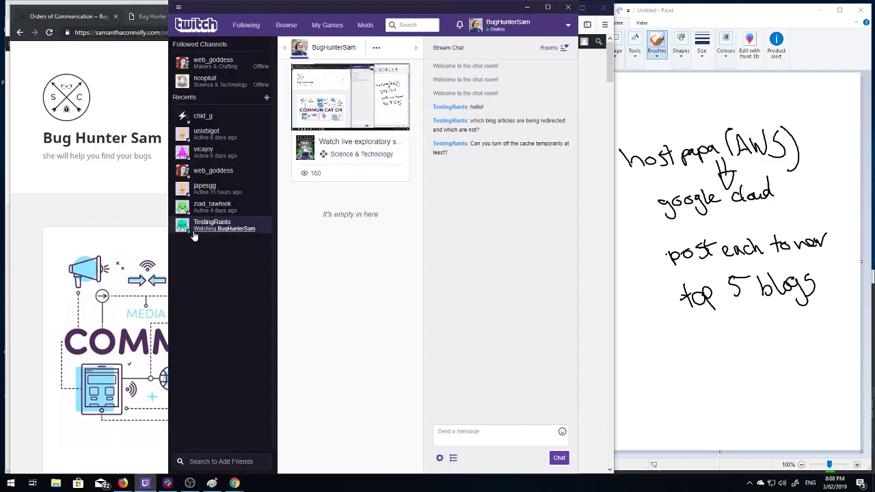
pyautogui.click(108, 216)
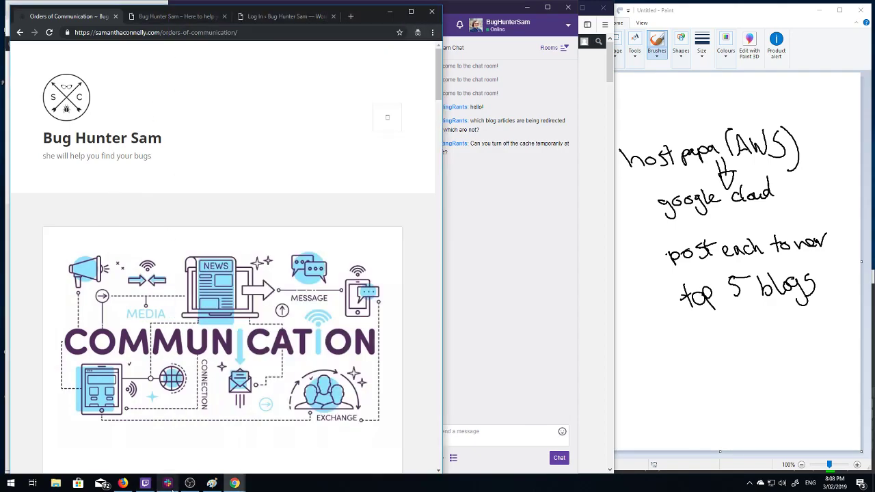
pyautogui.click(123, 484)
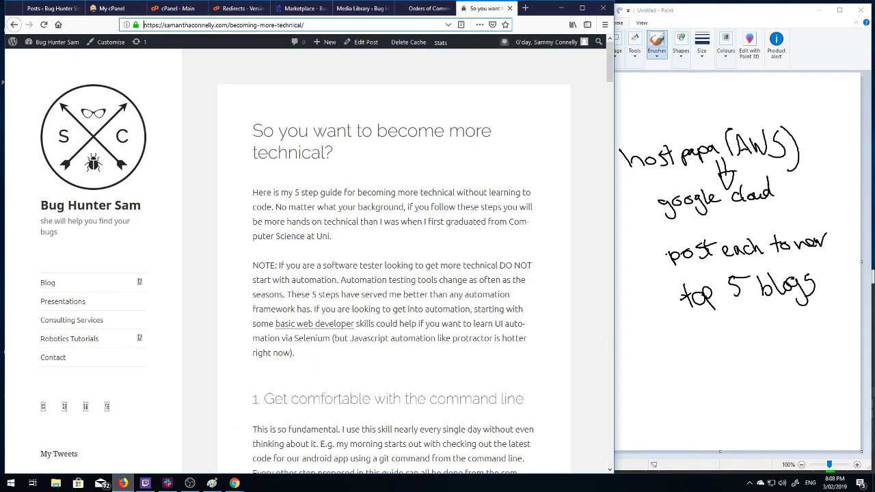
pyautogui.click(112, 8)
pyautogui.click(319, 288)
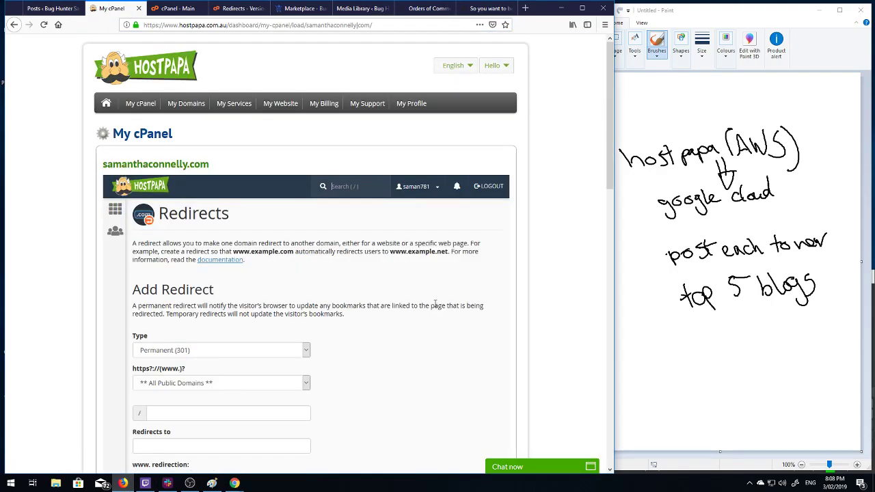
pyautogui.scroll(-8, 458, 301)
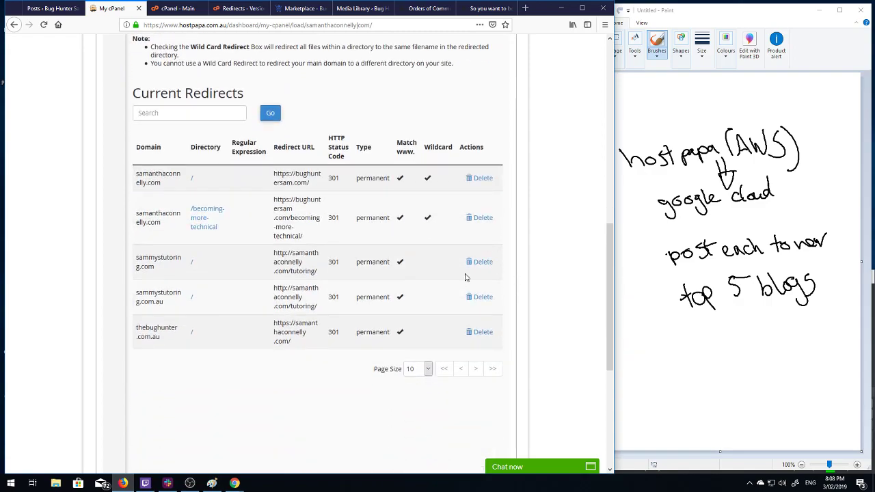
pyautogui.click(479, 182)
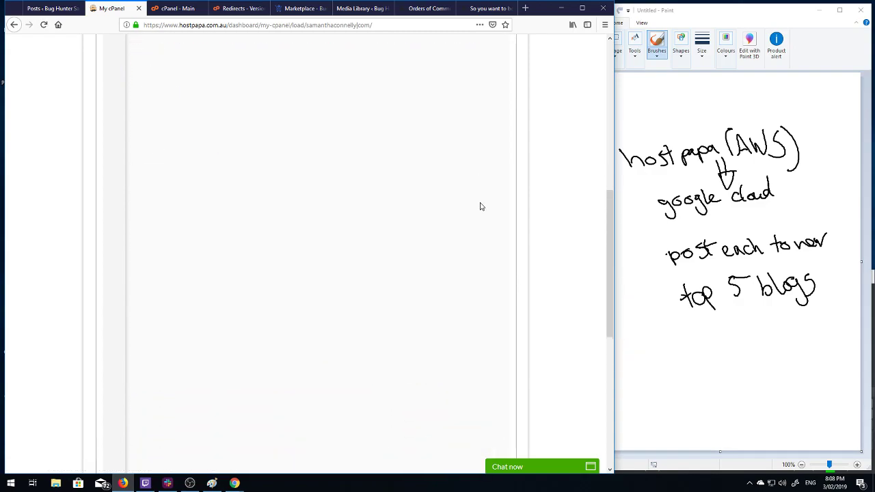
pyautogui.click(154, 260)
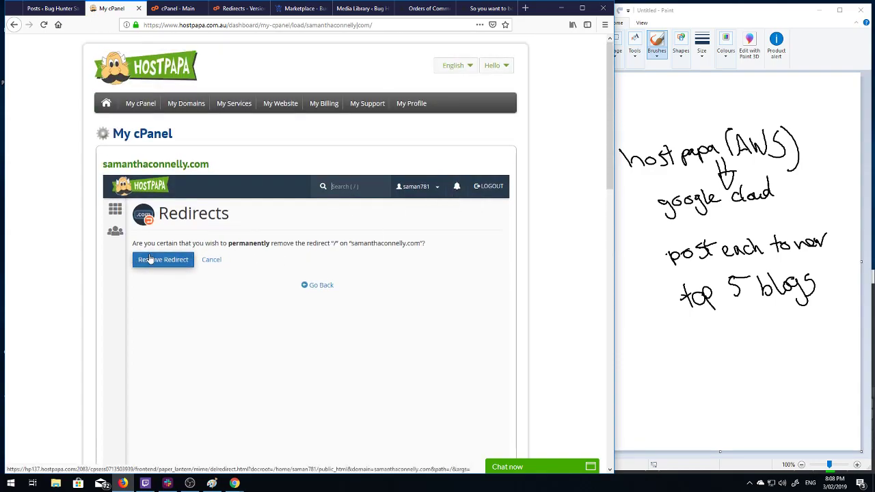
# Step: Return to the current redirects and remove the old domain's /becoming-more-technical redirect
pyautogui.click(319, 279)
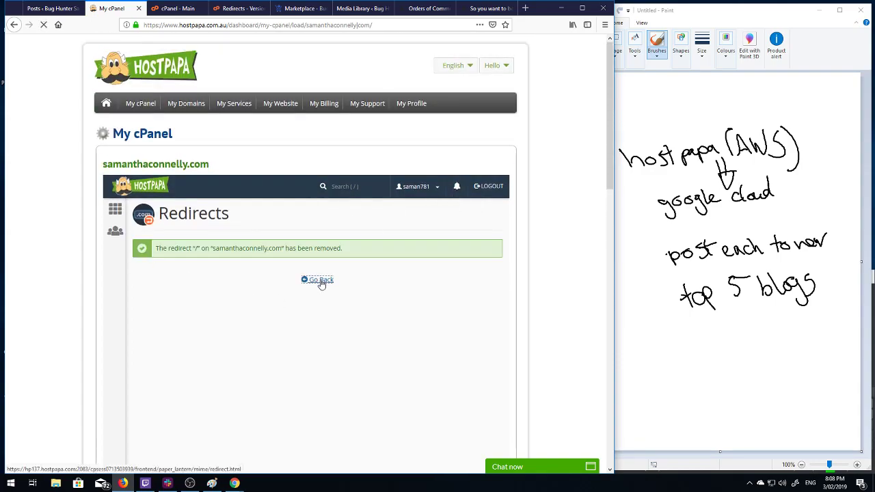
pyautogui.scroll(-6, 494, 303)
pyautogui.scroll(-1, 438, 258)
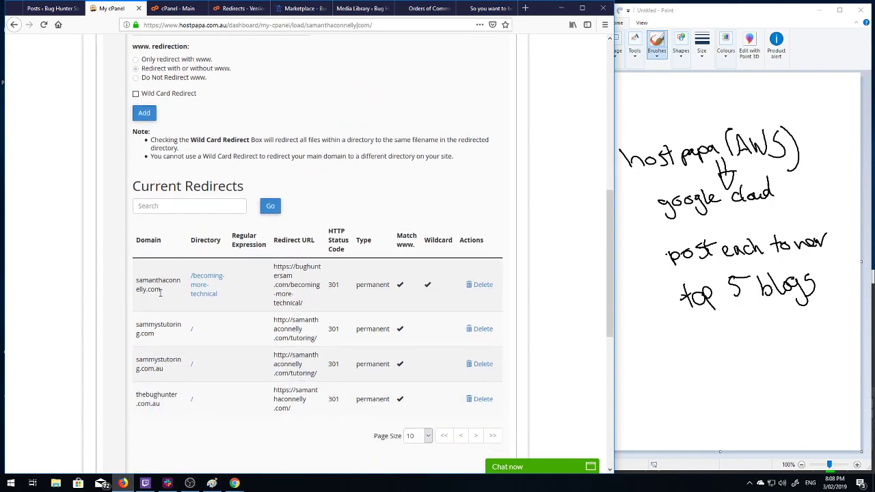
pyautogui.click(480, 286)
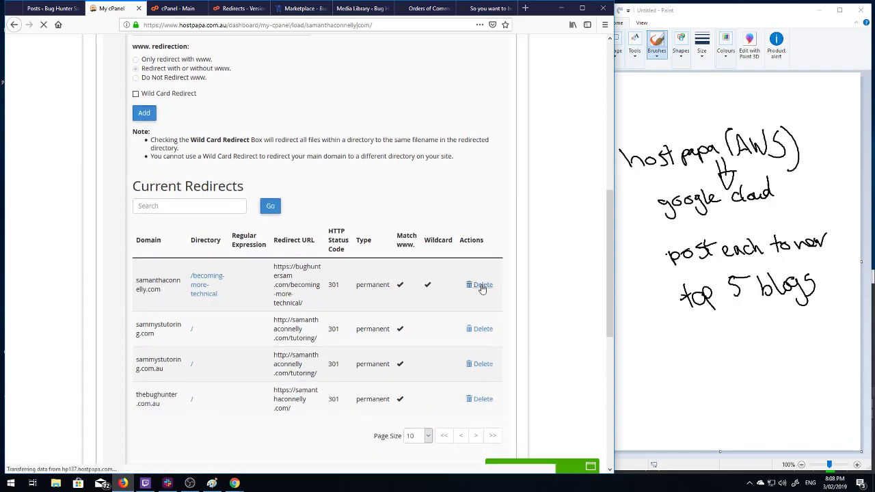
pyautogui.click(163, 260)
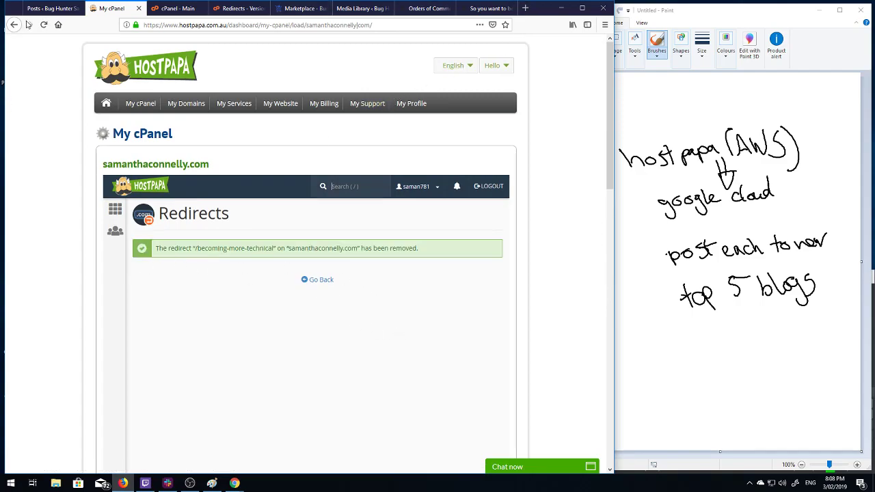
# Step: Go back from the bughuntersam.com posts list to the old domain's WordPress Media Library, and check the domain in its address
pyautogui.click(51, 8)
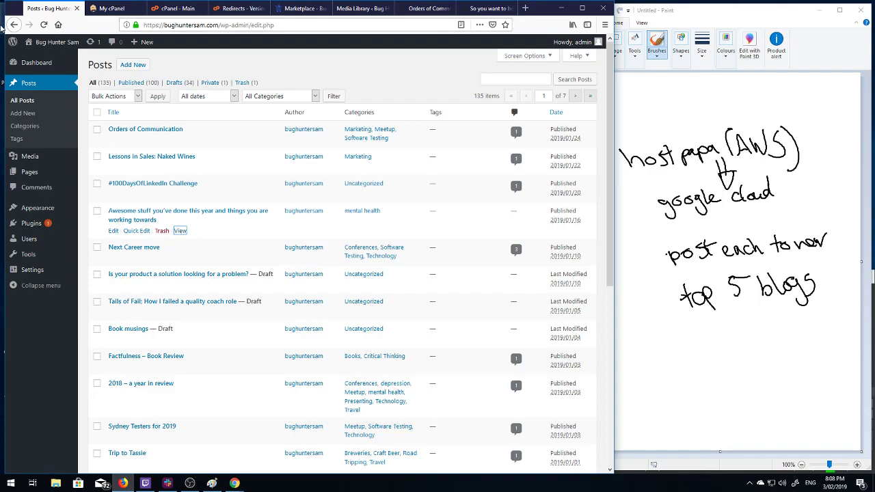
pyautogui.hotkey('alt', 'Left')
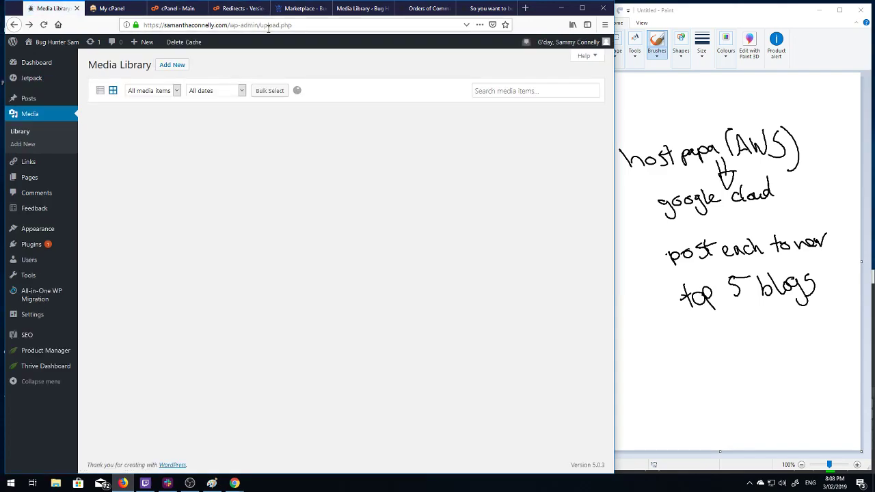
pyautogui.click(207, 25)
pyautogui.click(309, 25)
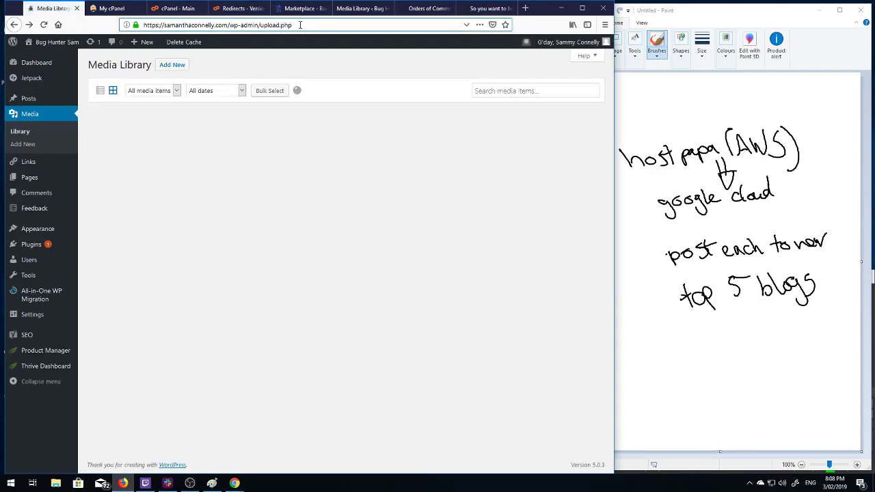
pyautogui.doubleClick(189, 25)
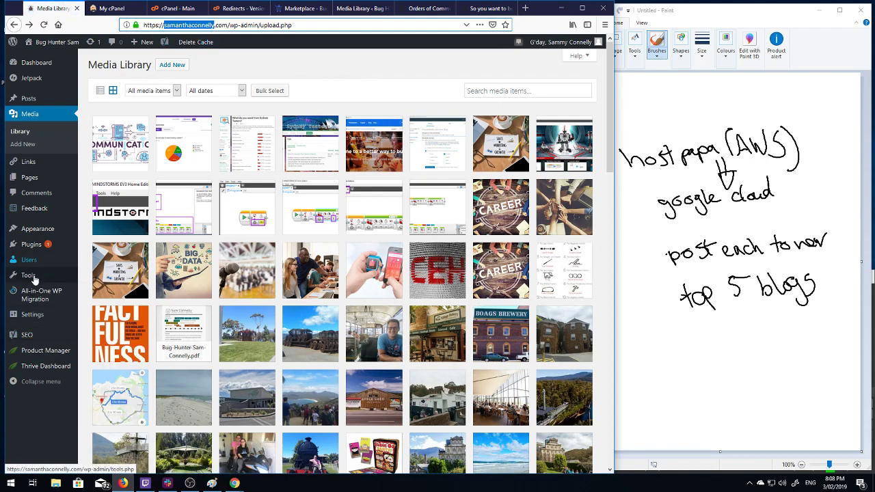
# Step: Turn caching off in the WP Super Cache plugin's settings on the old site and update the status
pyautogui.click(33, 249)
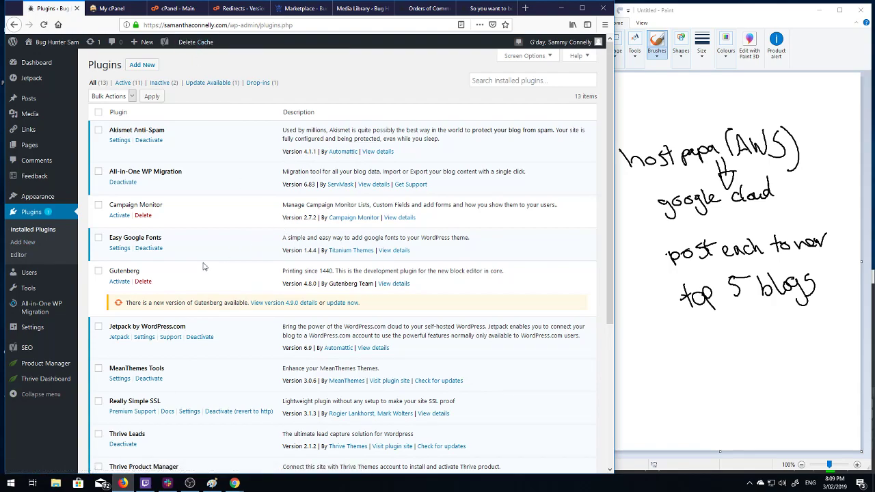
pyautogui.scroll(-3, 239, 241)
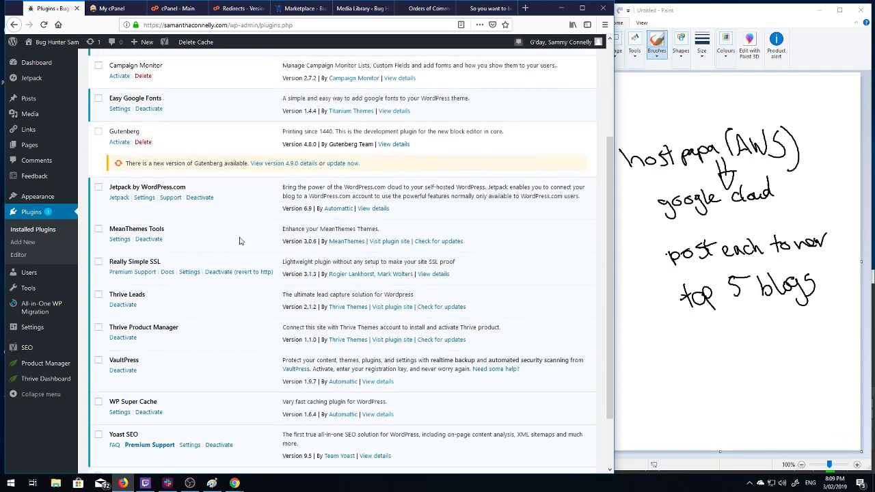
pyautogui.scroll(-2, 239, 241)
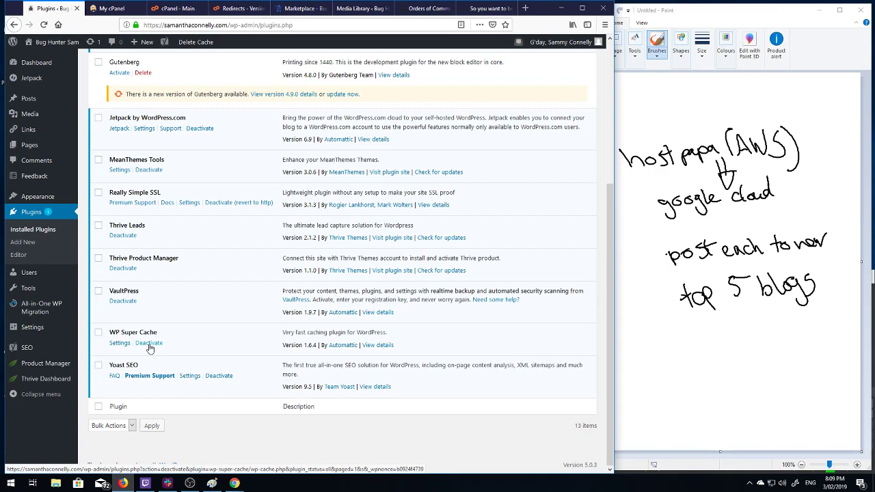
pyautogui.click(118, 345)
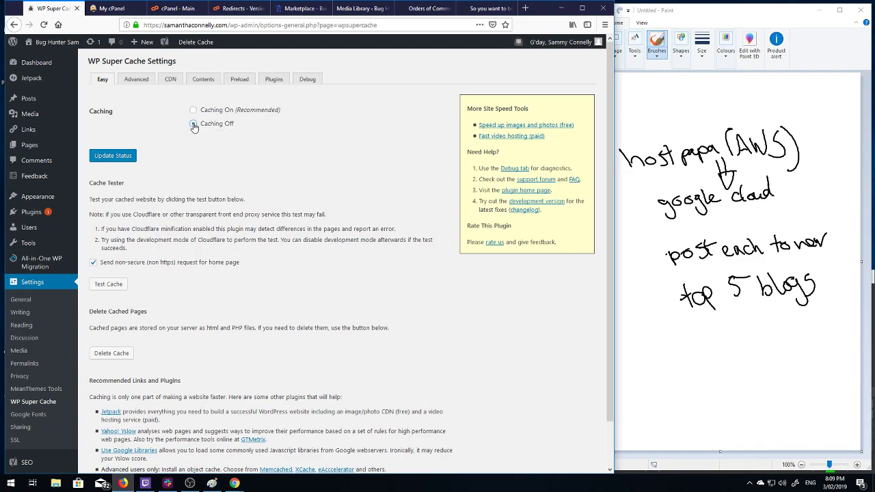
pyautogui.click(115, 156)
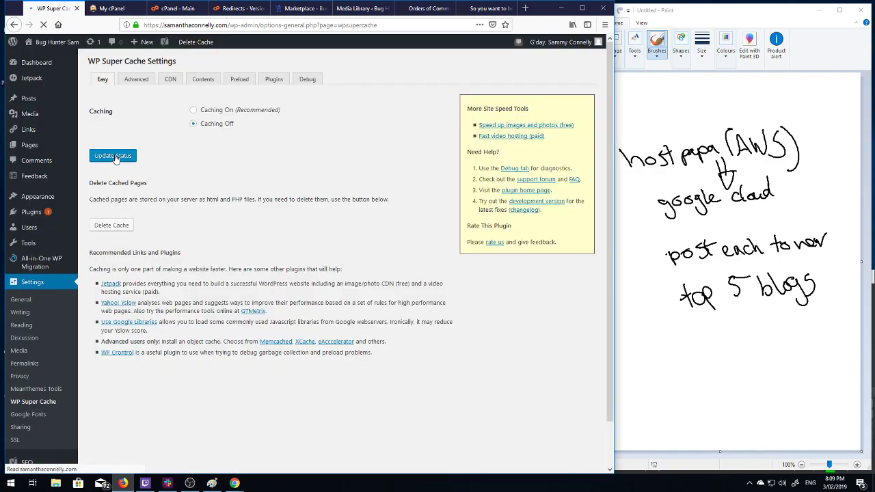
# Step: Return to cPanel's Add Redirect form and choose the old domain as the source of a Permanent (301) redirect
pyautogui.click(485, 8)
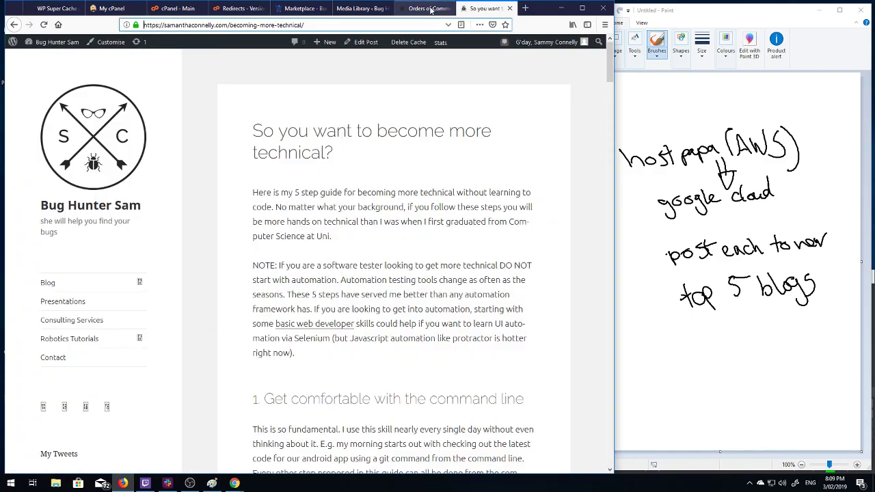
pyautogui.click(429, 9)
pyautogui.click(140, 6)
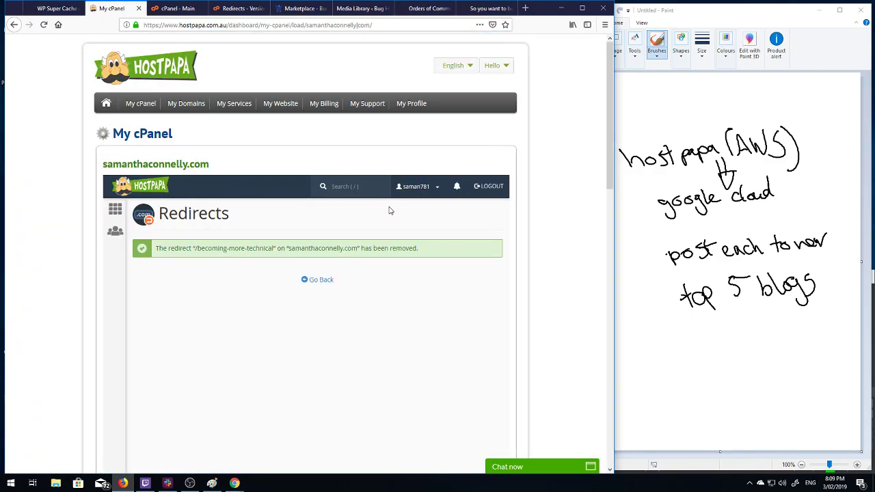
pyautogui.click(313, 282)
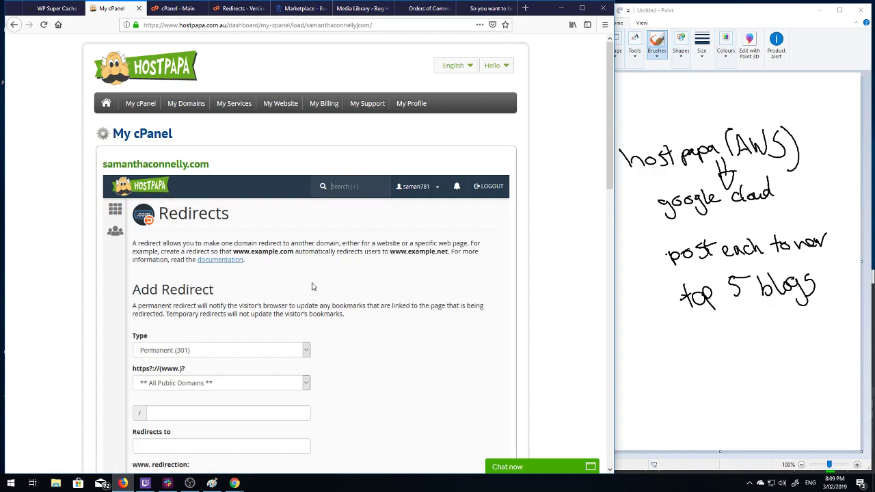
pyautogui.scroll(-5, 404, 279)
pyautogui.scroll(3, 286, 204)
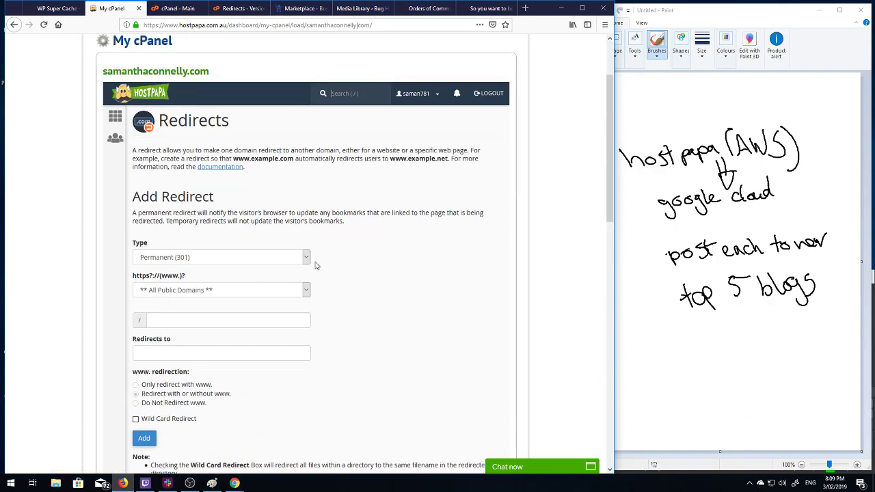
pyautogui.click(301, 290)
pyautogui.click(194, 314)
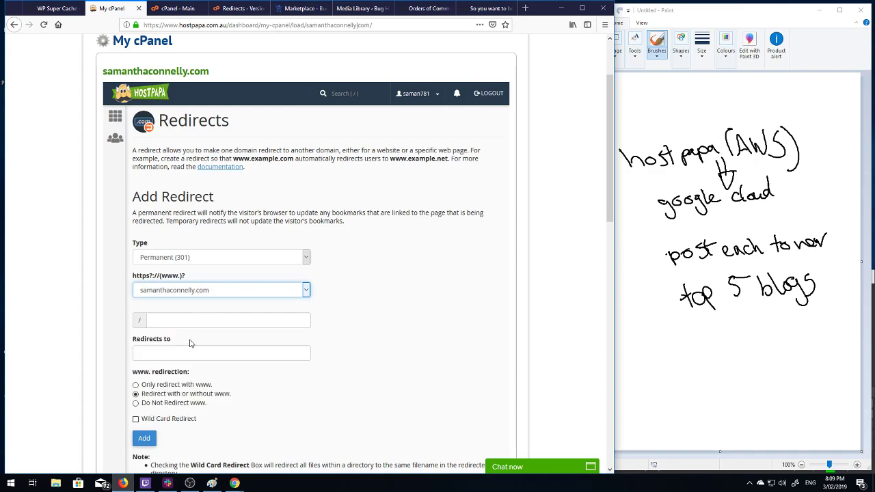
pyautogui.click(168, 355)
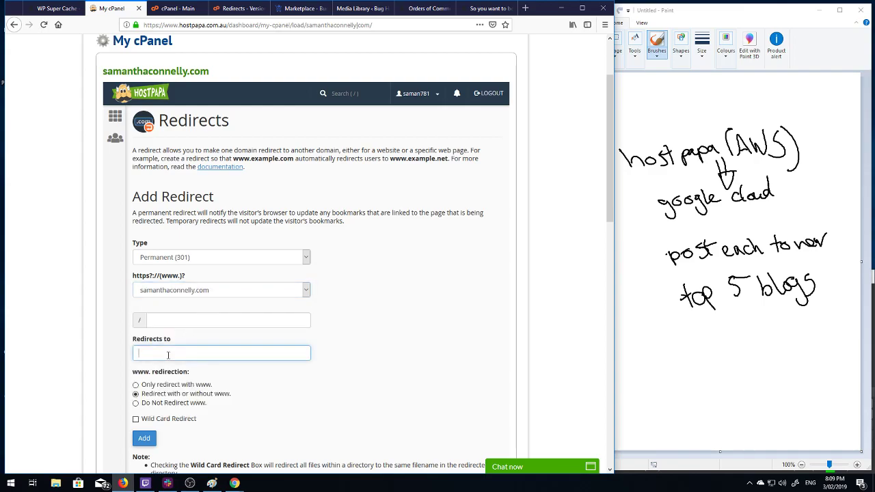
pyautogui.write('bughunt')
pyautogui.press('Down')
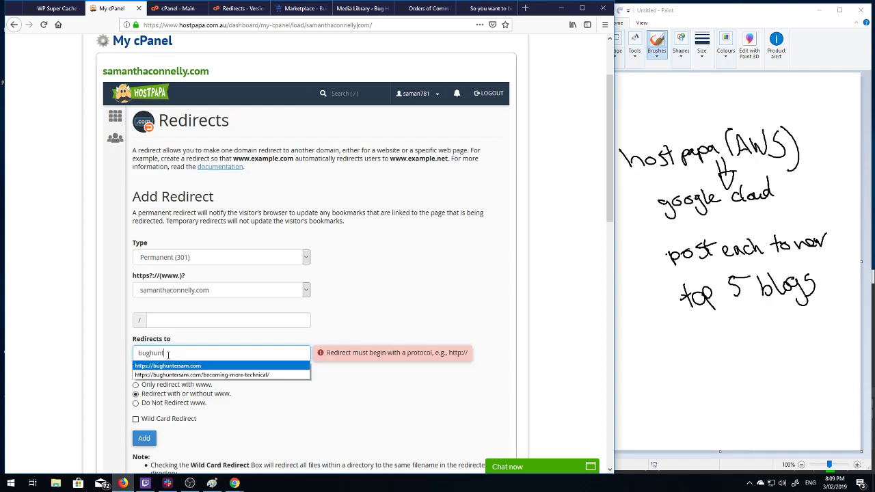
pyautogui.write('nt')
pyautogui.press('Return')
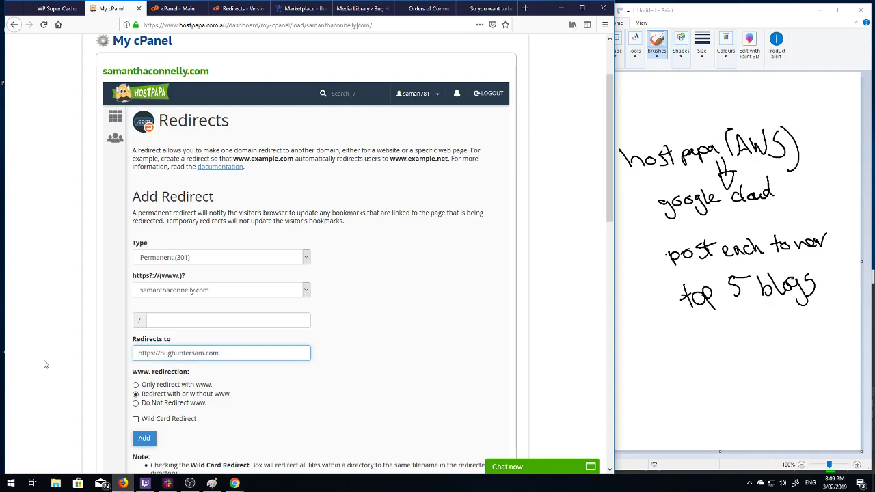
pyautogui.click(136, 419)
pyautogui.scroll(-2, 308, 278)
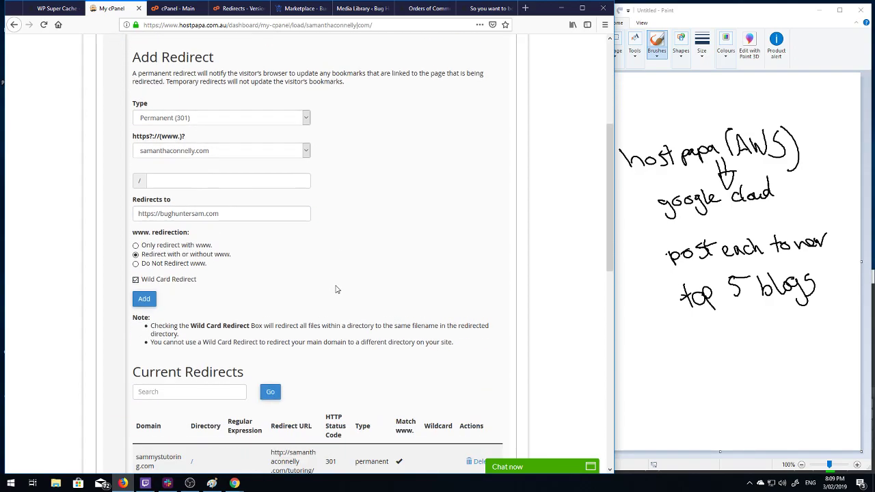
pyautogui.click(145, 299)
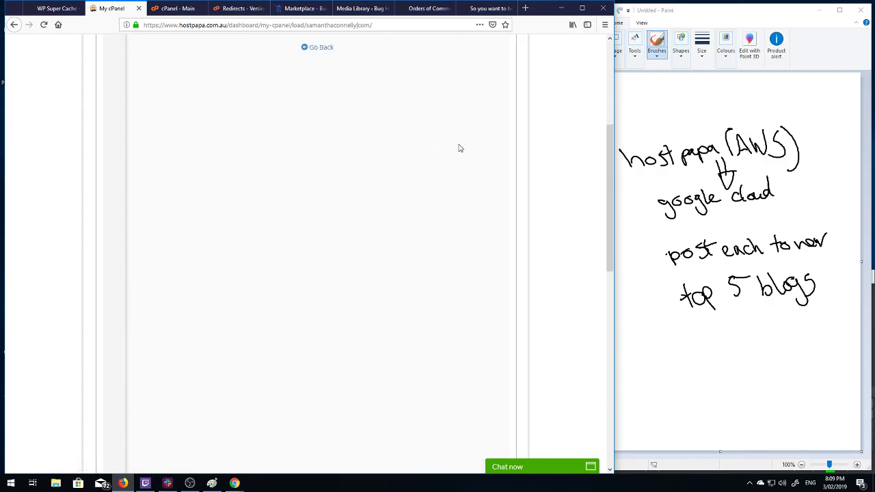
pyautogui.scroll(4, 455, 141)
pyautogui.moveTo(370, 249); pyautogui.dragTo(137, 233)
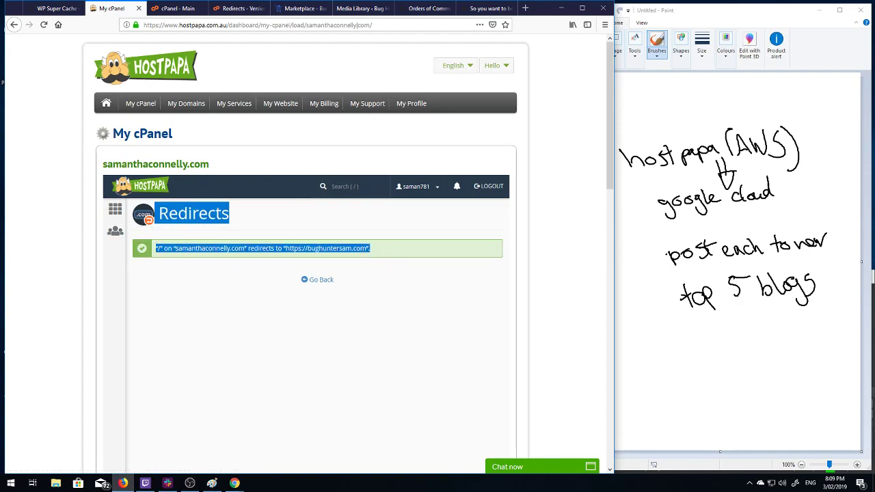
# Step: Check the Twitch stream chat, then switch to Chrome and reload the old domain's Orders of Communication post to test the redirect
pyautogui.click(145, 483)
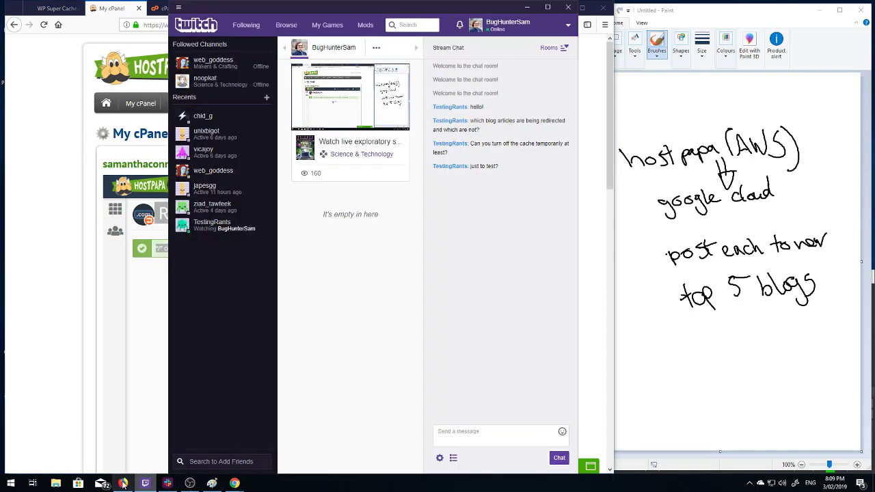
pyautogui.click(123, 483)
pyautogui.moveTo(235, 483)
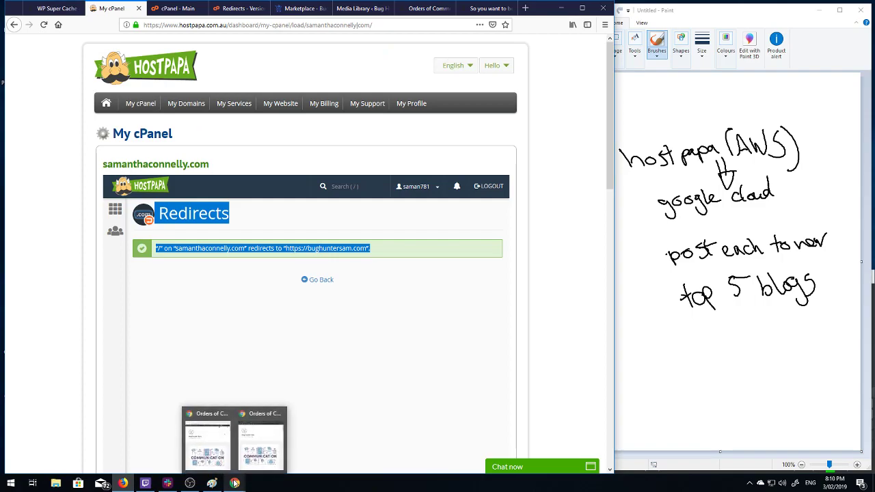
pyautogui.click(256, 443)
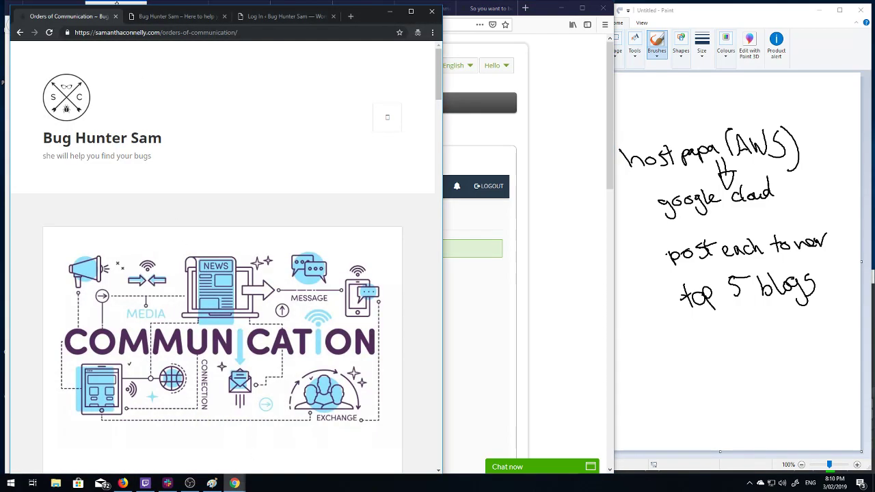
pyautogui.click(227, 34)
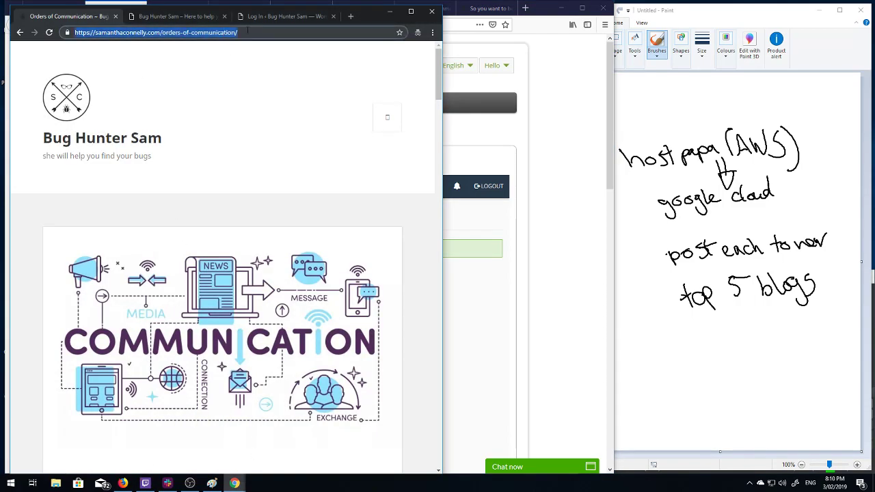
pyautogui.click(251, 36)
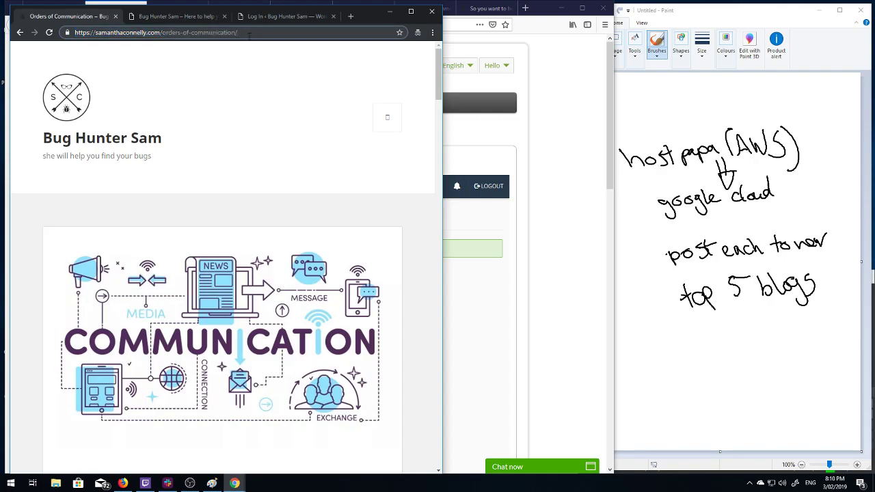
pyautogui.press('Return')
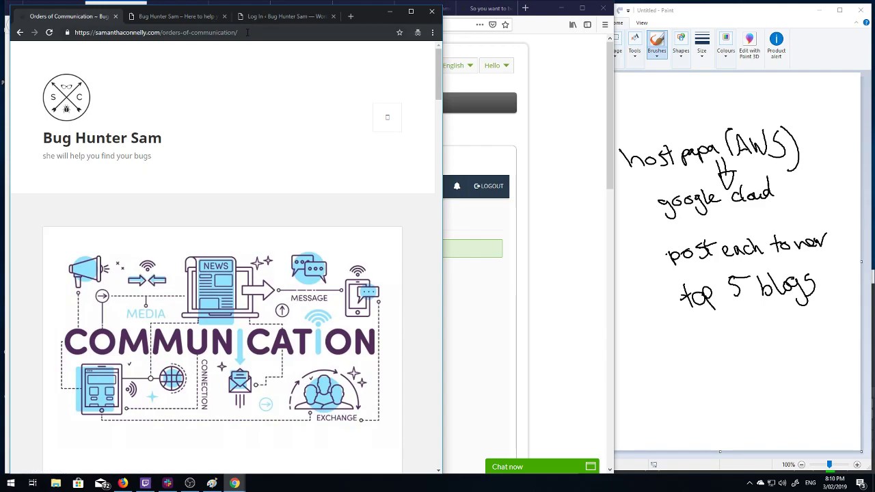
pyautogui.click(246, 32)
pyautogui.press('Return')
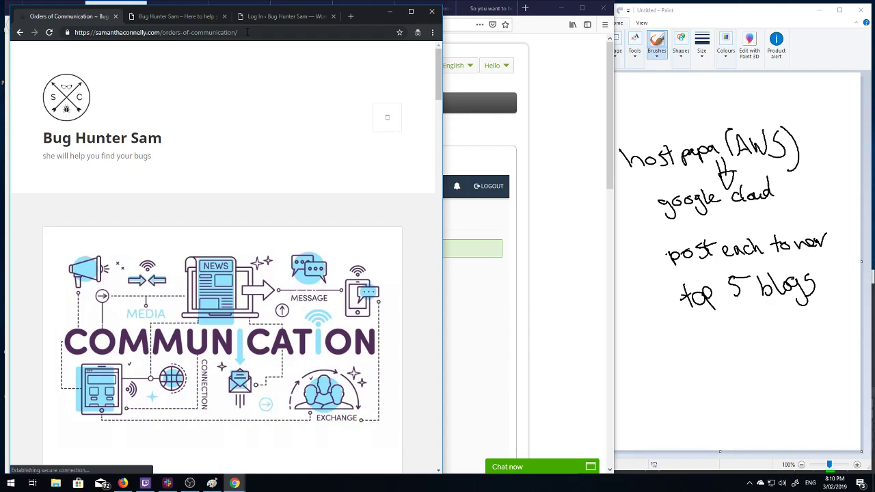
pyautogui.click(521, 151)
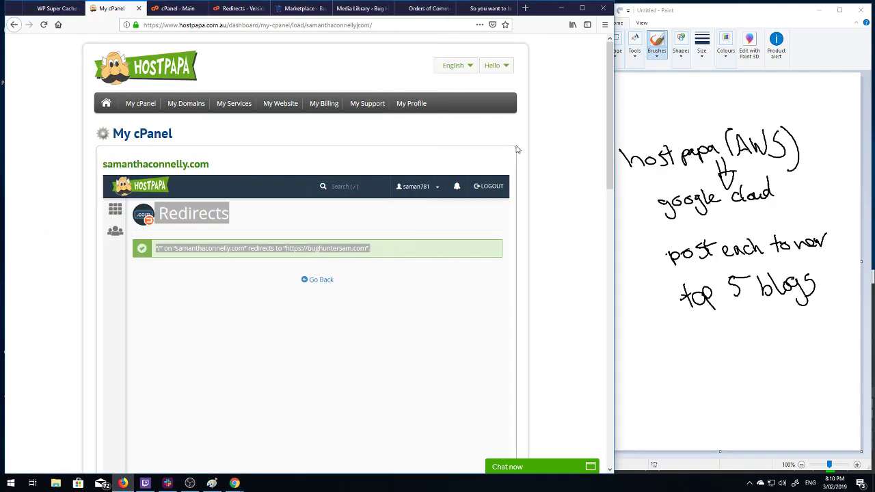
pyautogui.click(43, 8)
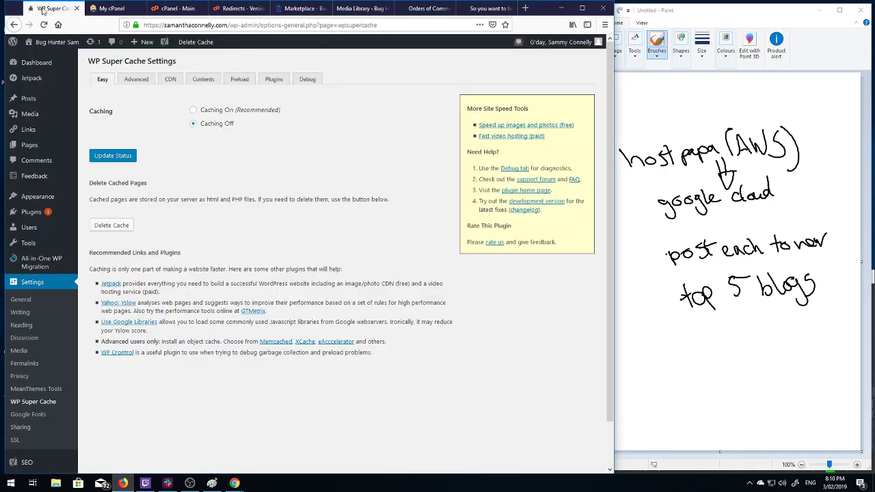
pyautogui.click(114, 9)
pyautogui.click(324, 283)
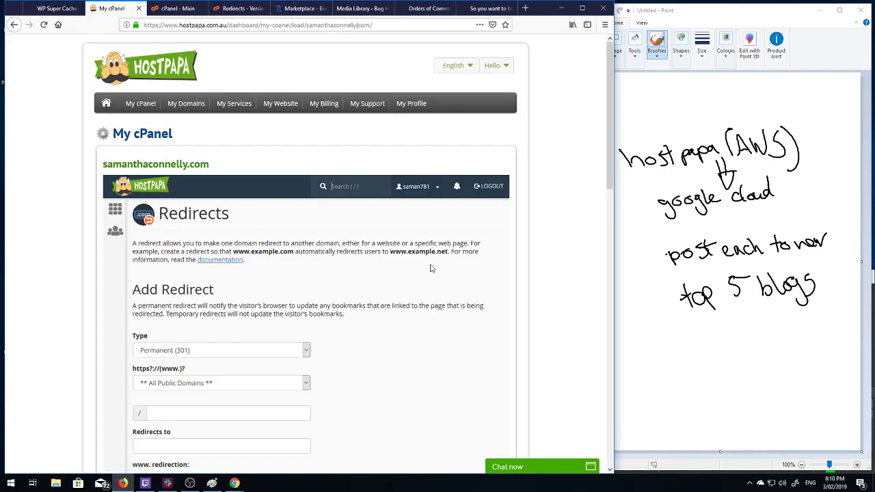
pyautogui.scroll(-10, 287, 272)
pyautogui.scroll(8, 287, 273)
pyautogui.scroll(-3, 498, 307)
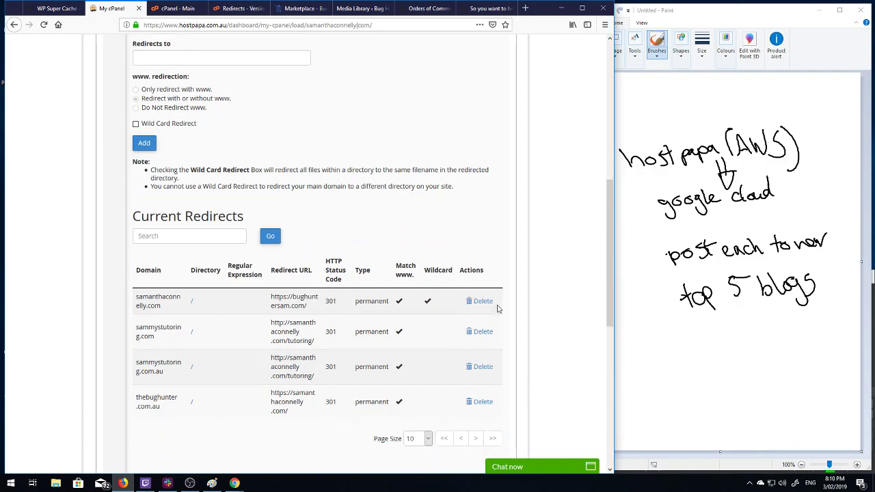
pyautogui.click(479, 271)
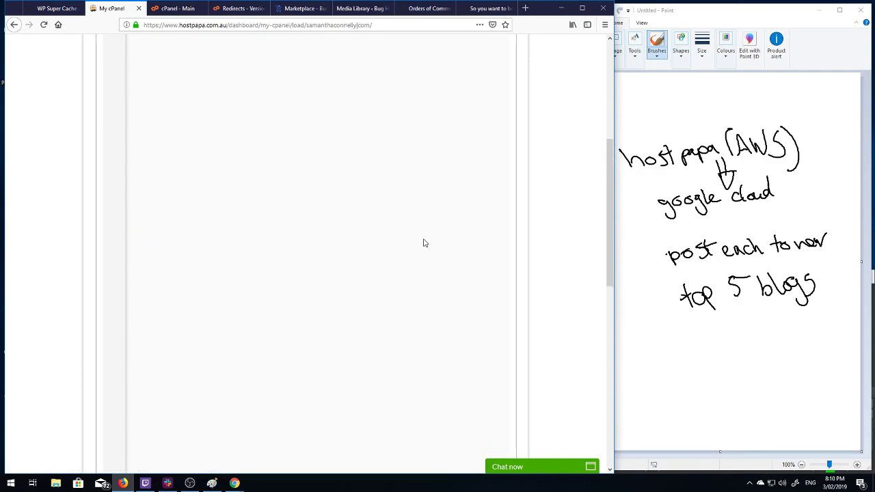
pyautogui.click(163, 259)
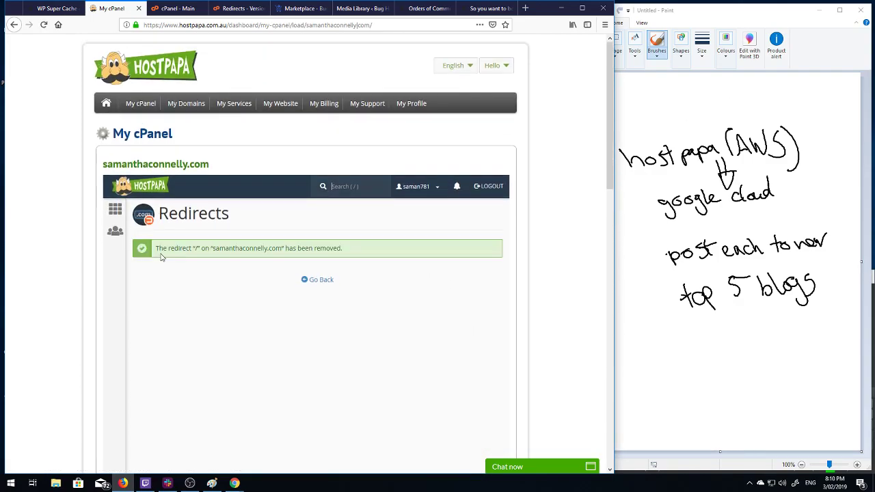
# Step: Delete the old site's cache from the WP Super Cache settings, and close the duplicate settings tab
pyautogui.click(61, 9)
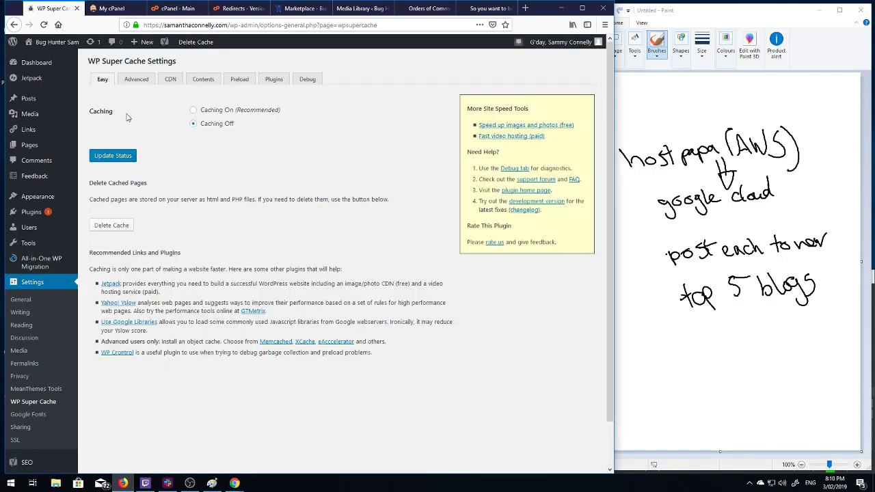
pyautogui.click(42, 25)
pyautogui.click(112, 226)
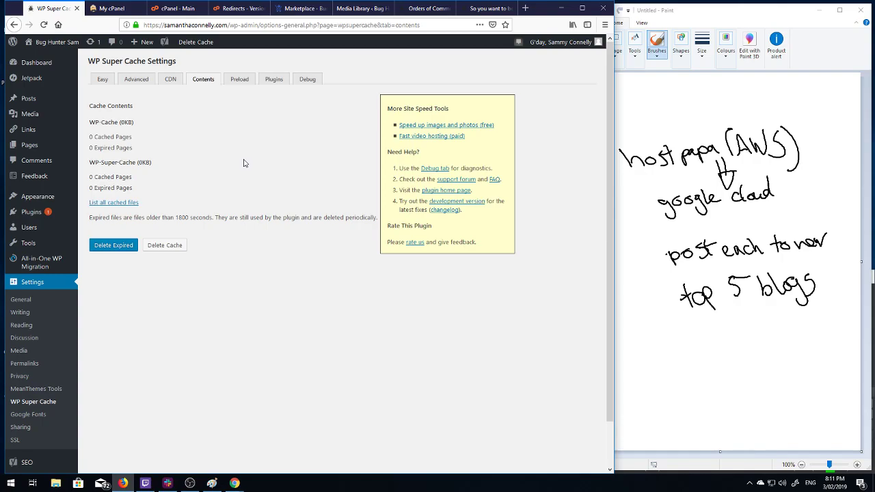
pyautogui.click(170, 246)
pyautogui.click(194, 42)
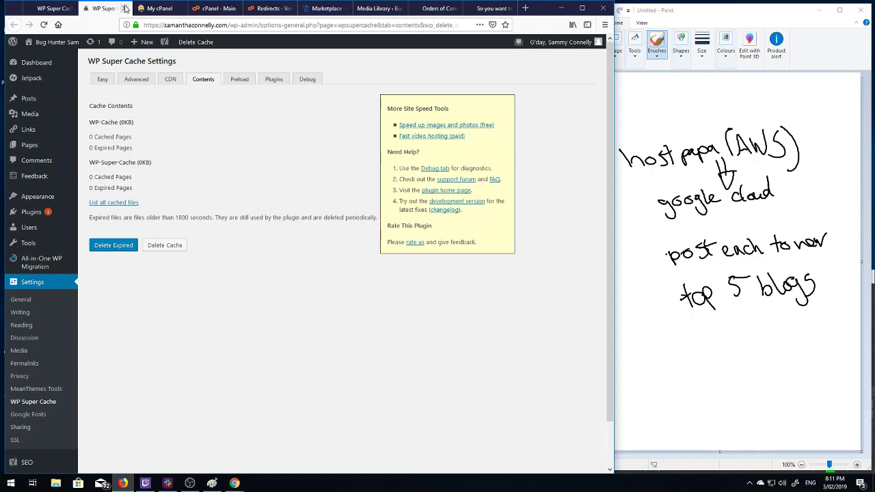
pyautogui.click(125, 8)
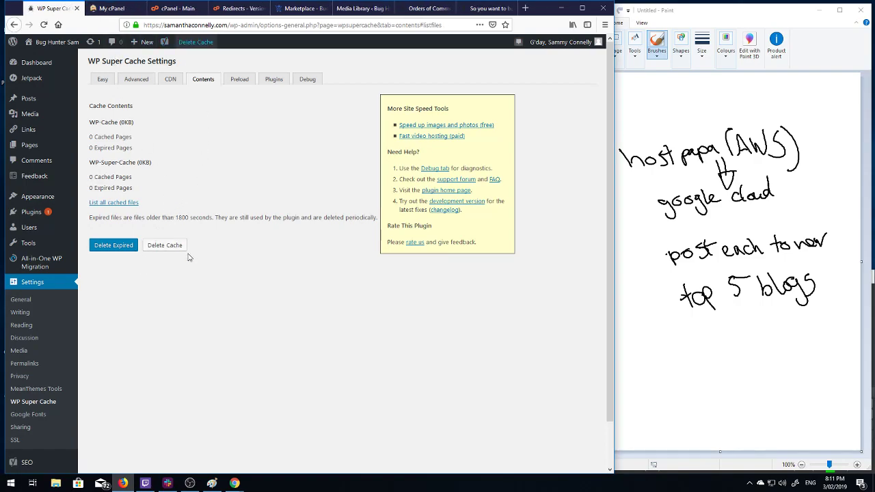
# Step: Open the Orders of Communication post from the bughuntersam.com posts list
pyautogui.click(431, 9)
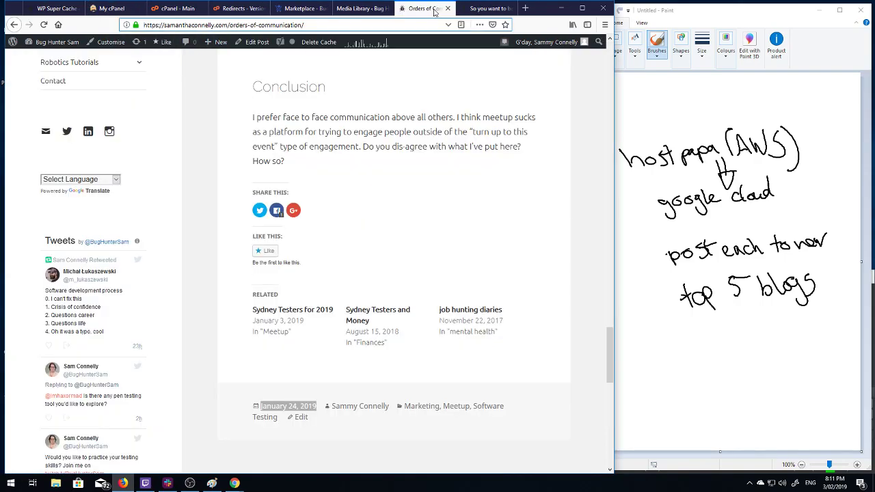
pyautogui.click(487, 8)
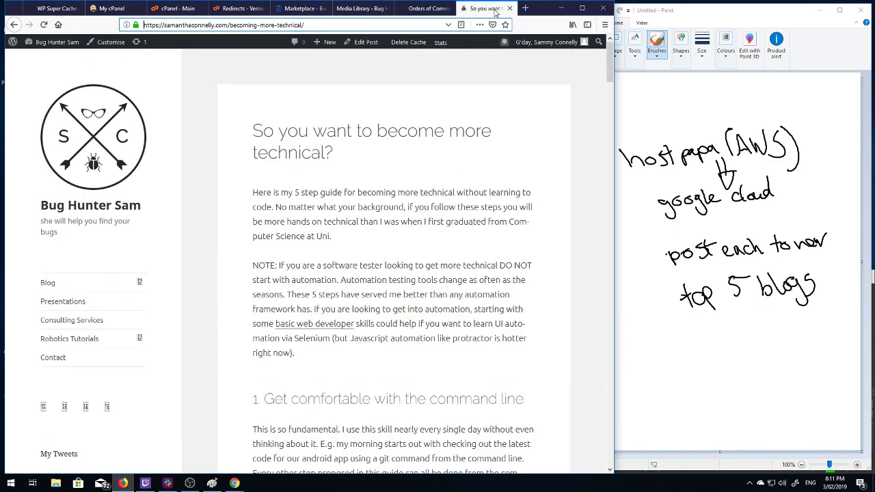
pyautogui.hotkey('ctrl', 'shift', 'Tab')
pyautogui.hotkey('ctrl', 'shift', 'Tab')
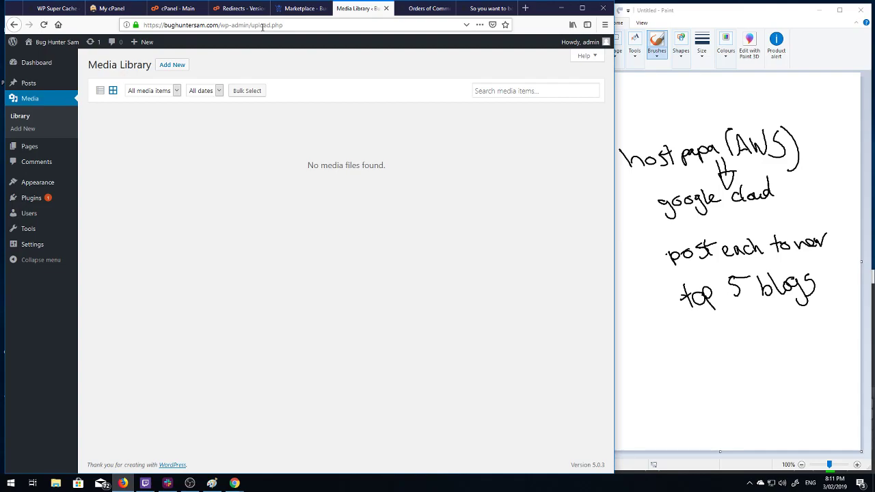
pyautogui.click(31, 83)
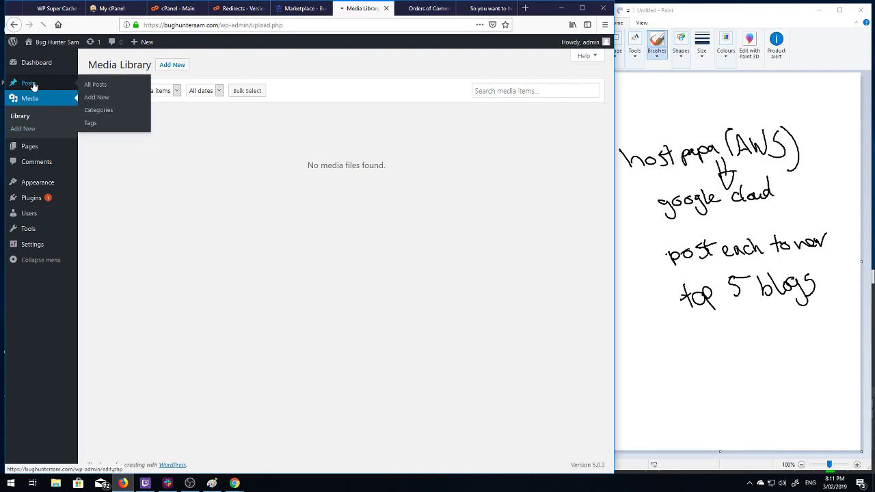
pyautogui.moveTo(154, 137)
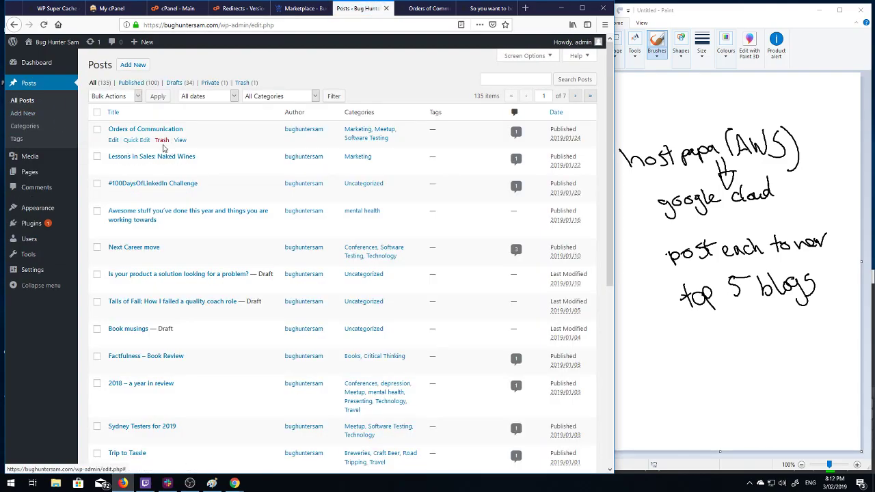
pyautogui.click(181, 141)
# Step: Check the survey responses image's info in the migrated post to see which domain hosts the file
pyautogui.scroll(-10, 449, 228)
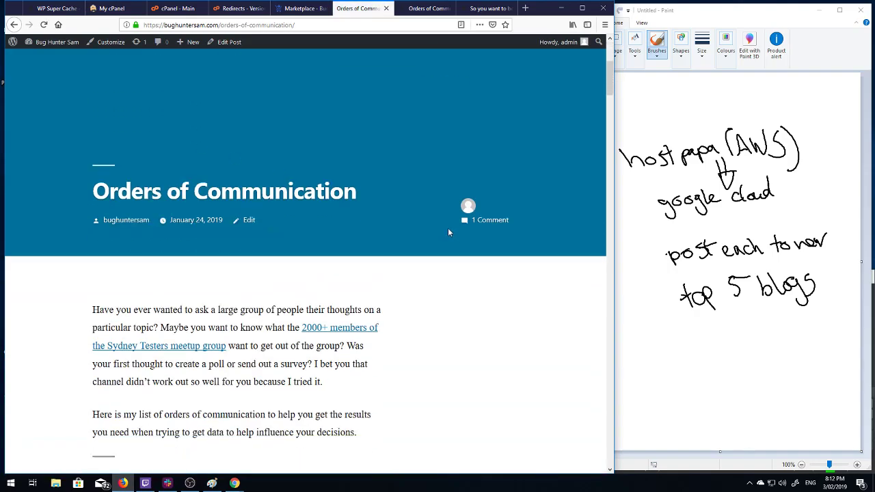
pyautogui.scroll(-5, 448, 233)
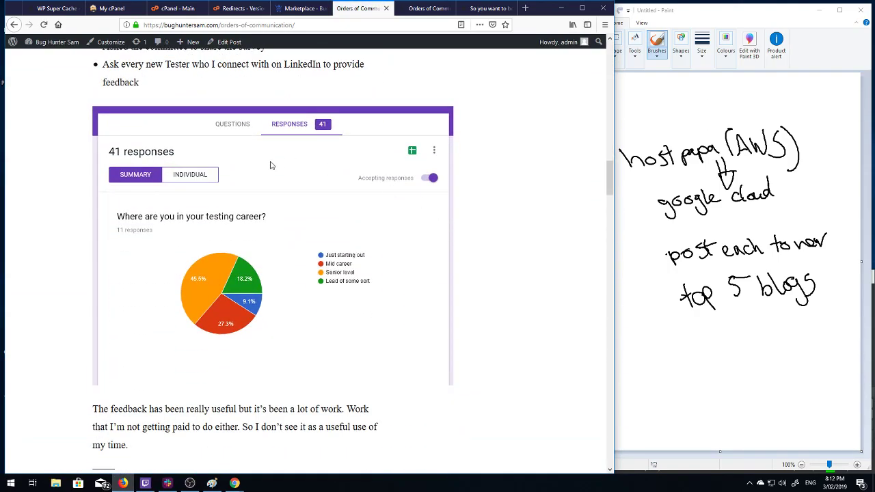
pyautogui.rightClick(270, 184)
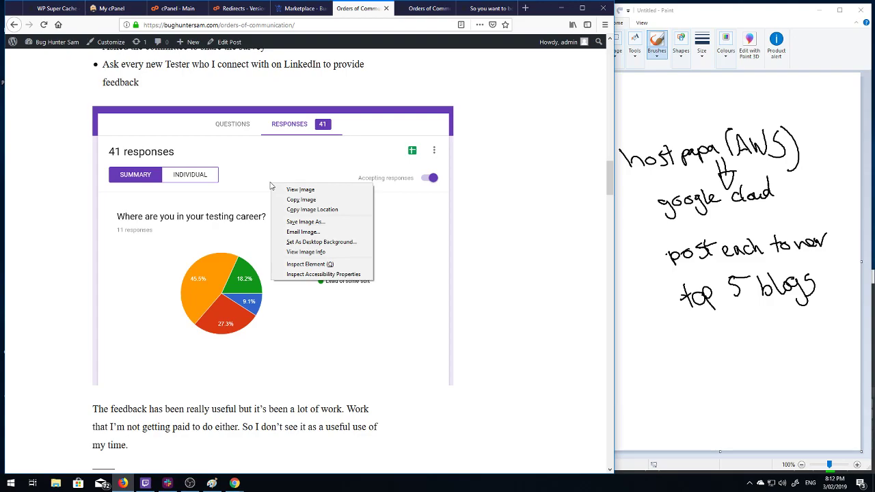
pyautogui.scroll(4, 486, 139)
pyautogui.scroll(-8, 486, 138)
pyautogui.scroll(3, 295, 132)
pyautogui.rightClick(296, 130)
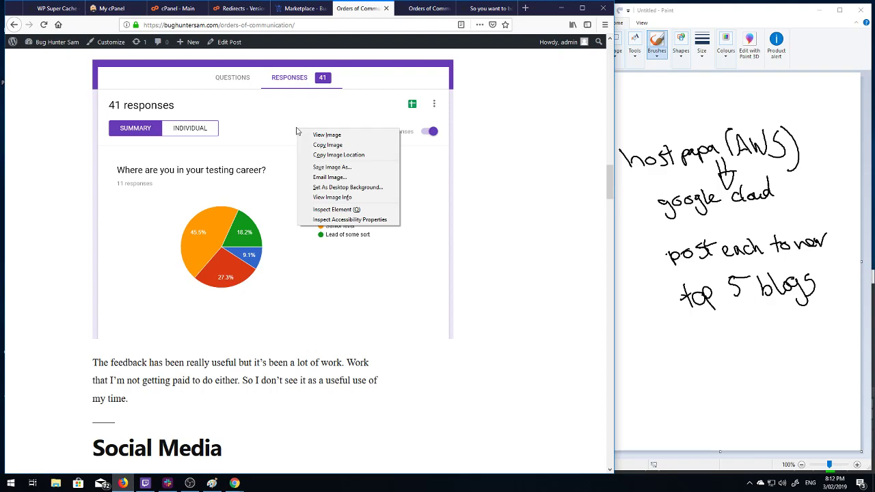
pyautogui.click(345, 199)
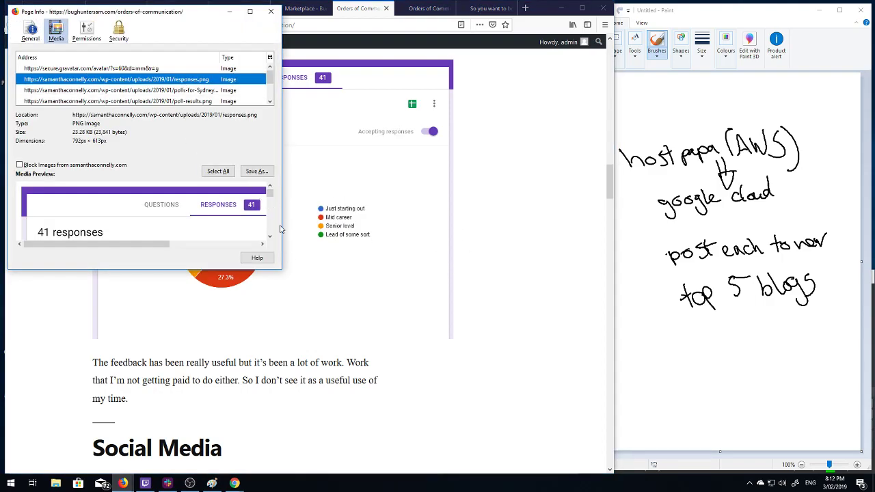
pyautogui.click(271, 11)
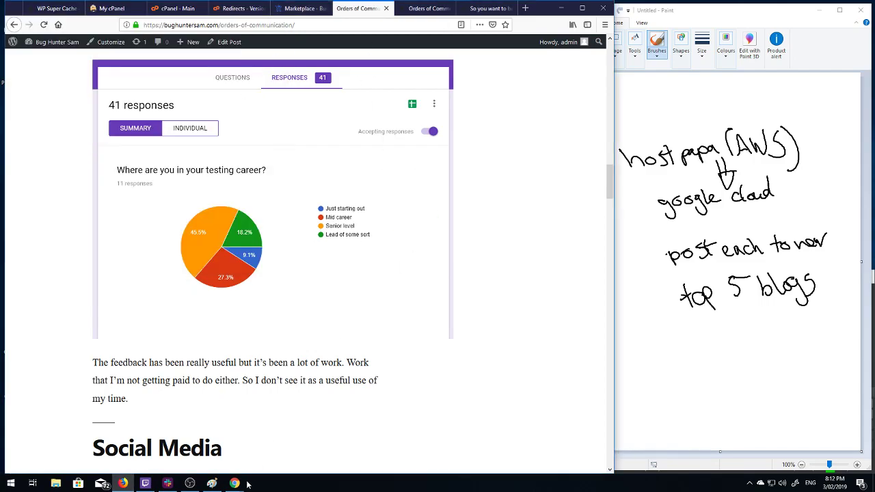
# Step: Load the bughuntersam.com Orders of Communication post in a new Firefox private window, using the address copied from the existing tab
pyautogui.click(606, 26)
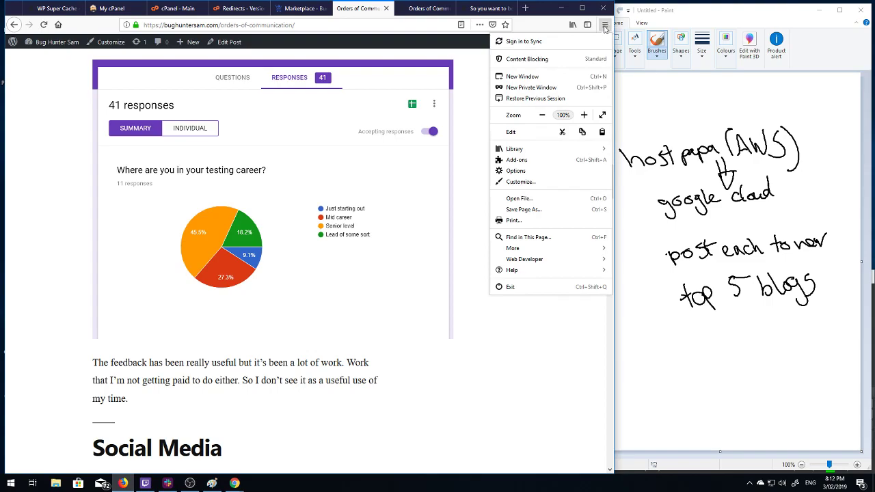
pyautogui.click(506, 88)
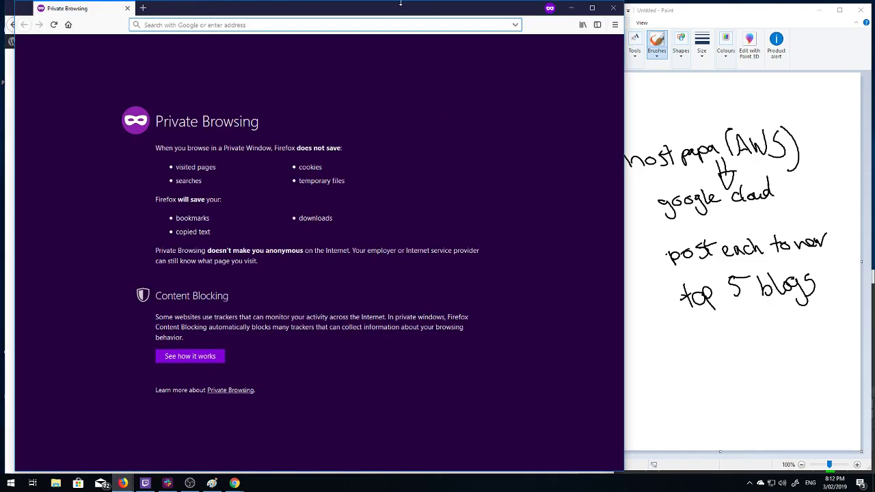
pyautogui.moveTo(404, 4); pyautogui.dragTo(442, 77)
pyautogui.click(333, 24)
pyautogui.hotkey('ctrl', 'c')
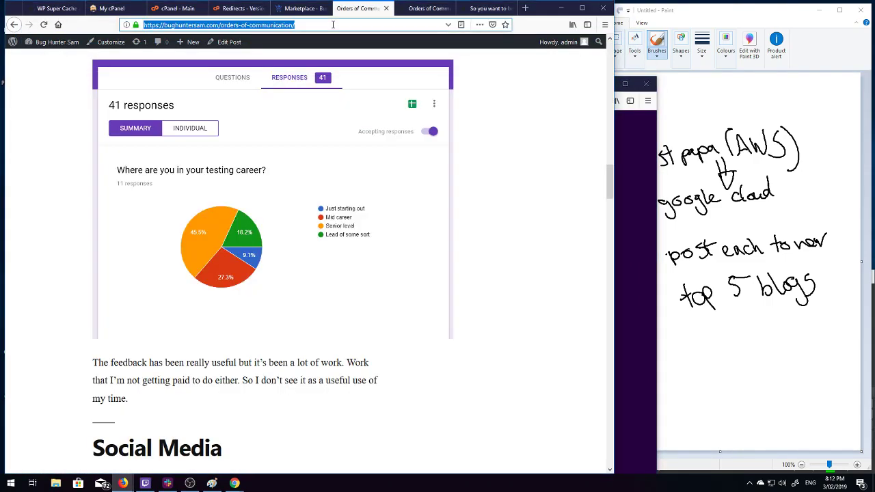
pyautogui.click(615, 154)
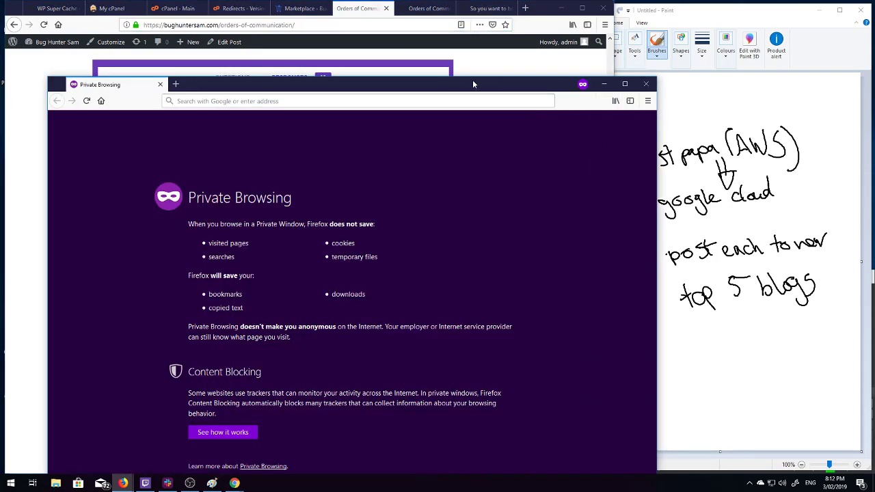
pyautogui.moveTo(473, 79); pyautogui.dragTo(476, 44)
pyautogui.click(411, 59)
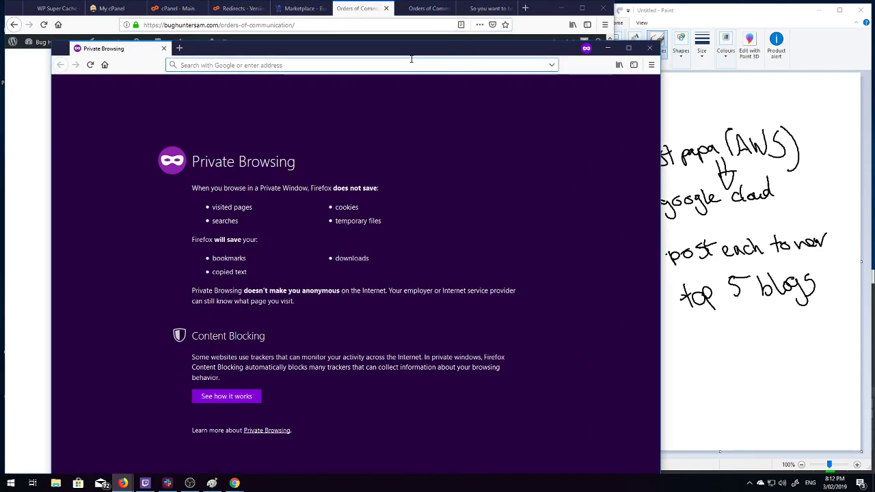
pyautogui.hotkey('ctrl', 'v')
pyautogui.press('Return')
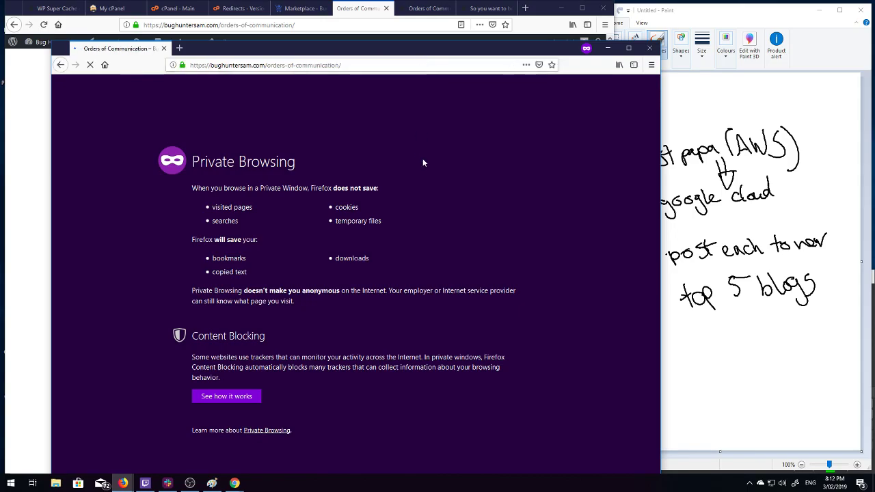
# Step: Check the survey responses image in the privately loaded post, and close the private window
pyautogui.scroll(-15, 460, 220)
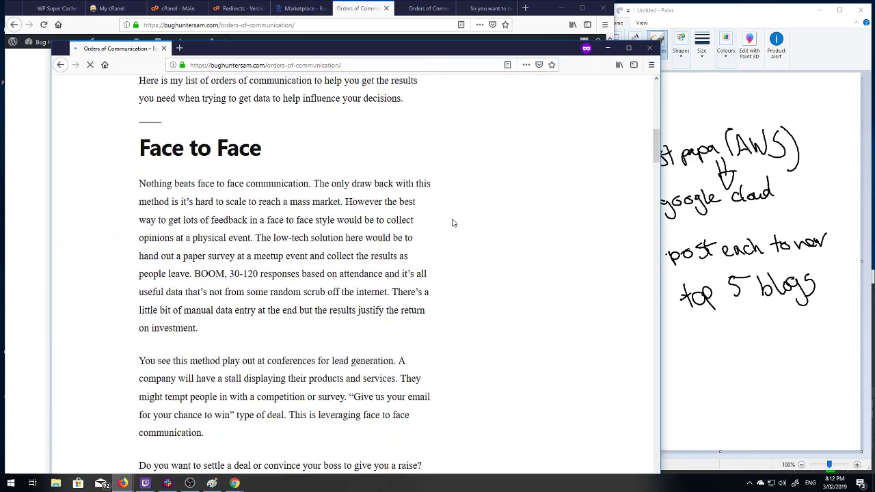
pyautogui.scroll(-2, 324, 262)
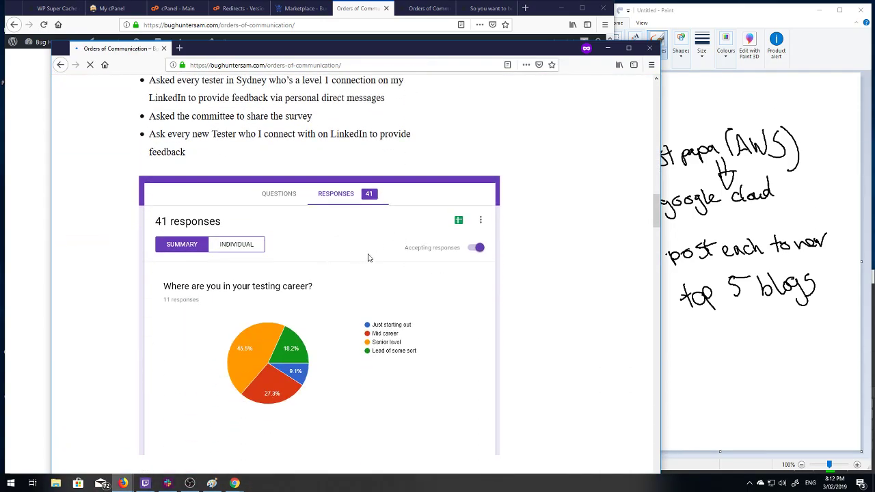
pyautogui.scroll(-2, 366, 253)
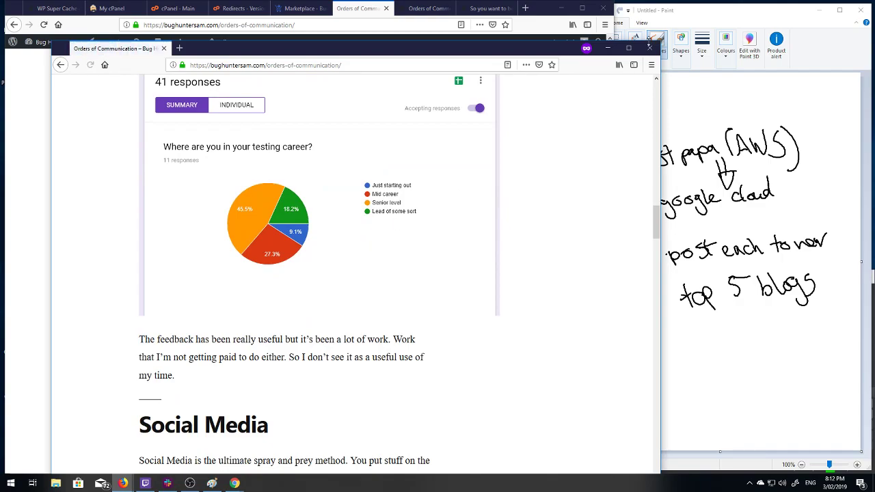
pyautogui.click(655, 47)
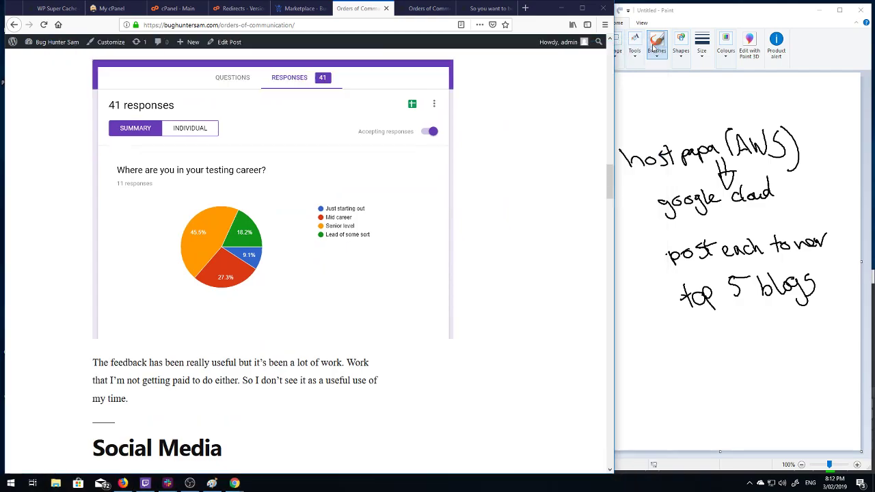
# Step: Switch to the Chrome incognito window and open the Lessons in Sales: Naked Wines post from the bughuntersam.com home page in a new tab
pyautogui.moveTo(234, 484)
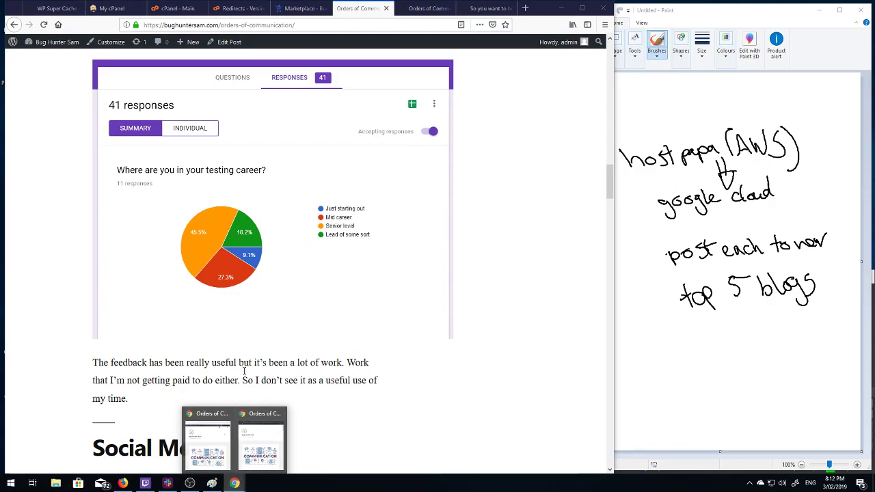
pyautogui.click(250, 451)
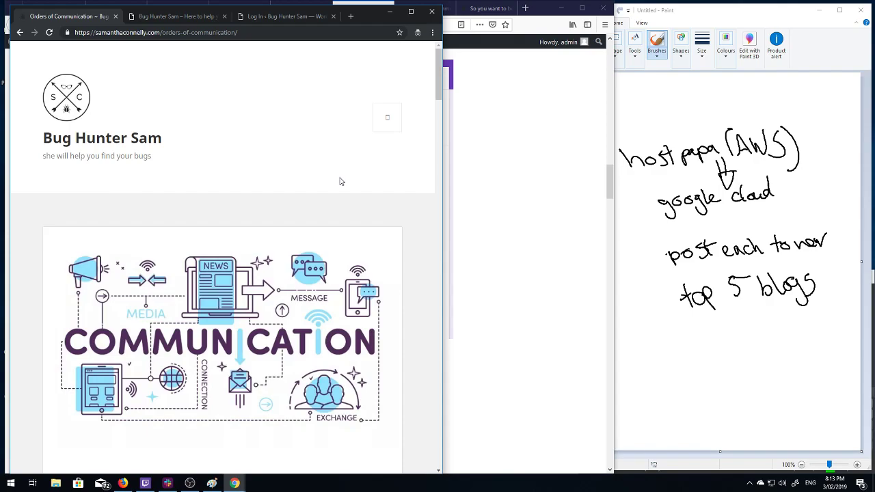
pyautogui.click(356, 17)
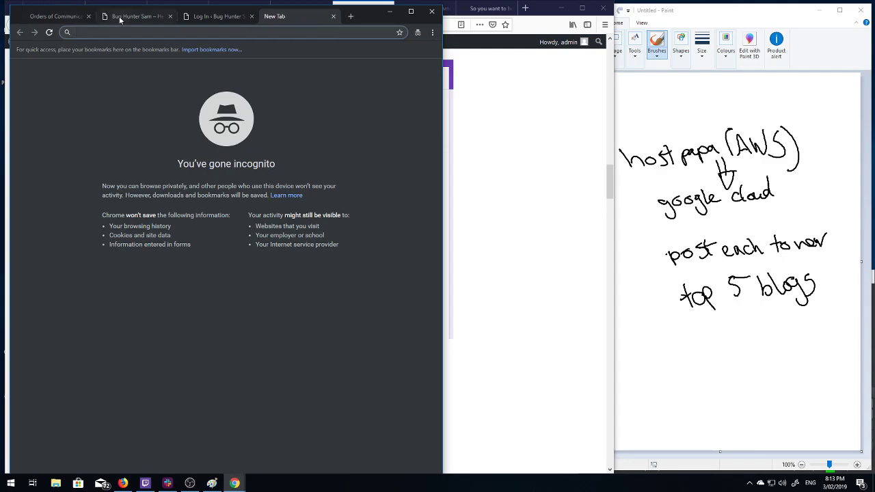
pyautogui.click(119, 16)
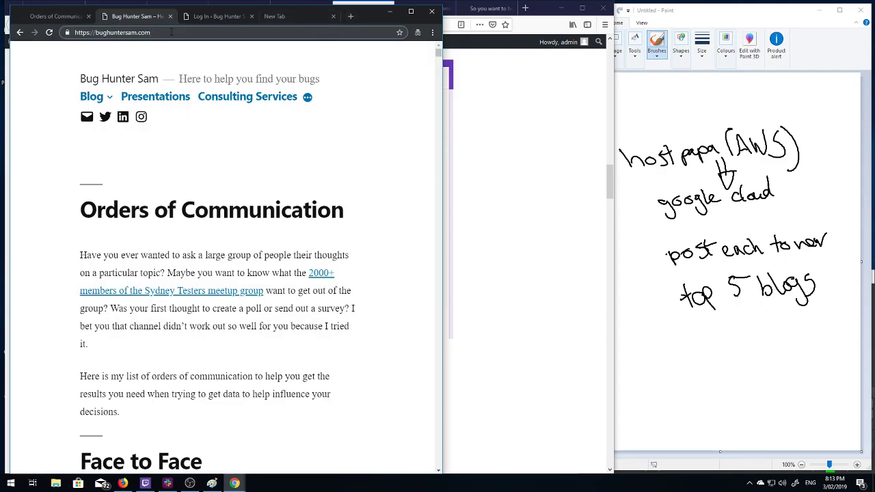
pyautogui.moveTo(152, 32); pyautogui.dragTo(1, 32)
pyautogui.click(217, 188)
pyautogui.scroll(-15, 219, 191)
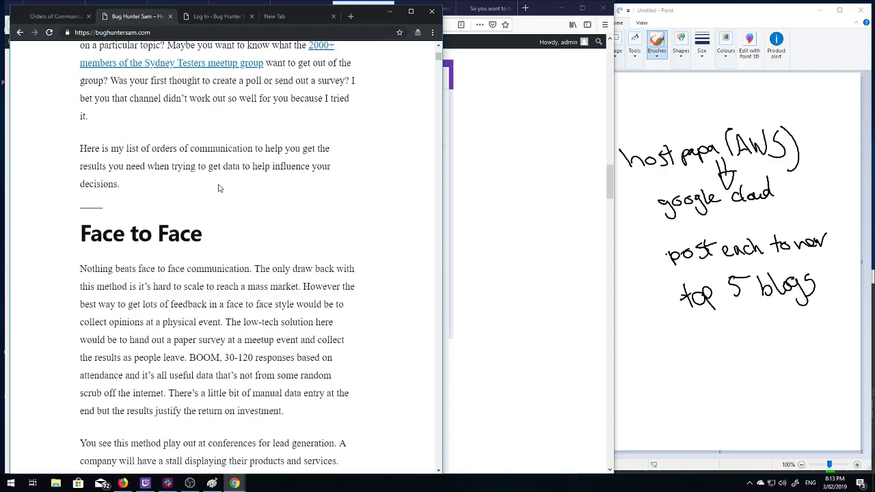
pyautogui.scroll(-12, 222, 212)
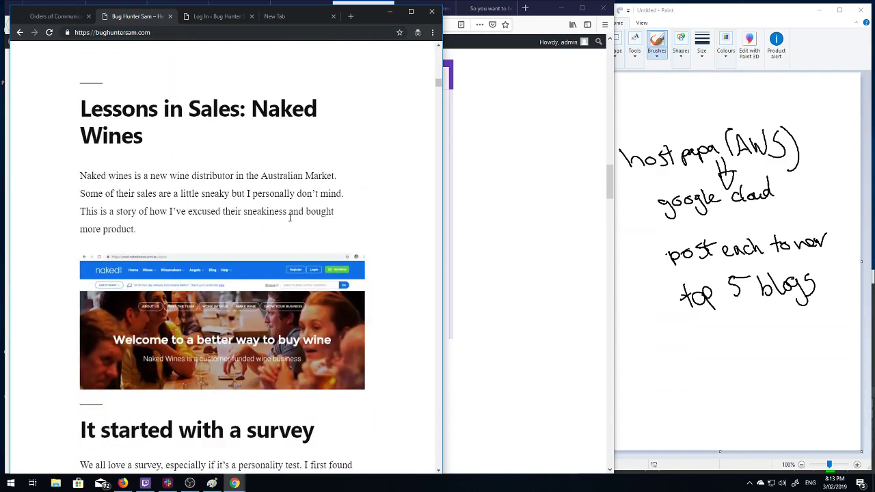
pyautogui.scroll(3, 218, 274)
pyautogui.middleClick(226, 297)
pyautogui.scroll(1, 209, 297)
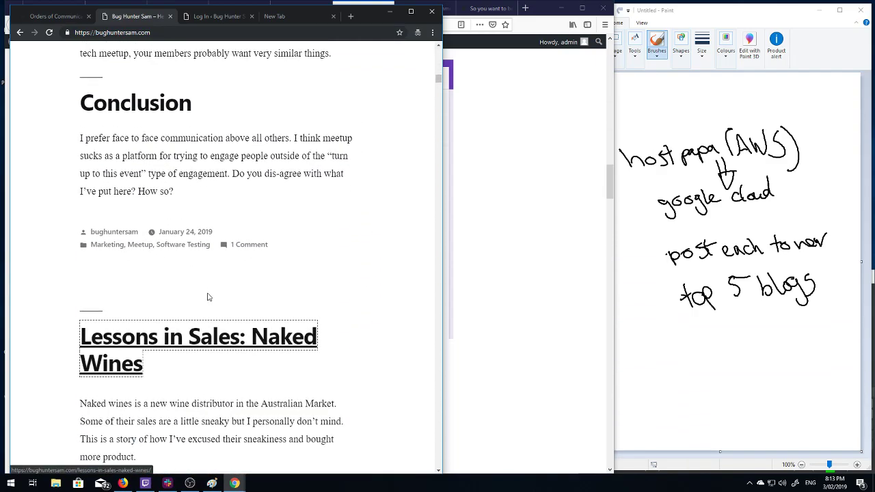
pyautogui.hotkey('ctrl', 'Tab')
# Step: Look through the Lessons in Sales: Naked Wines post, checking its images, text, adjacent-post links and comment section
pyautogui.scroll(-6, 250, 164)
pyautogui.scroll(-15, 243, 192)
pyautogui.scroll(7, 241, 190)
pyautogui.scroll(12, 242, 190)
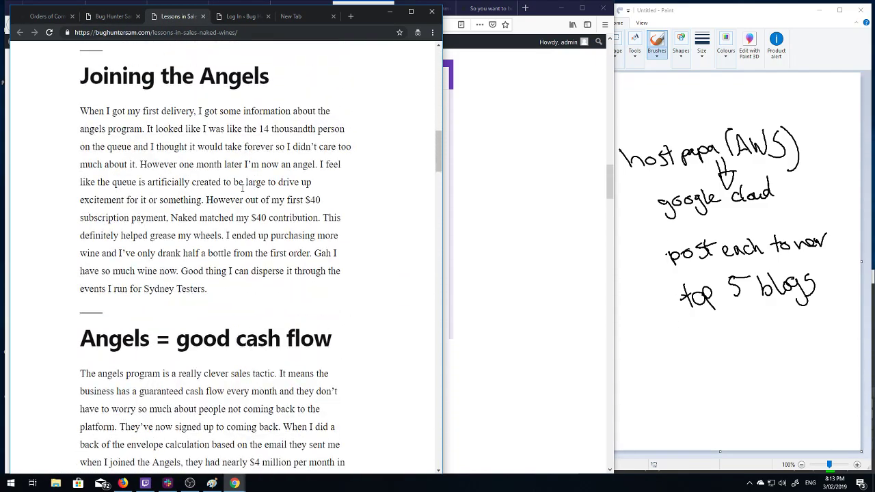
pyautogui.scroll(4, 242, 192)
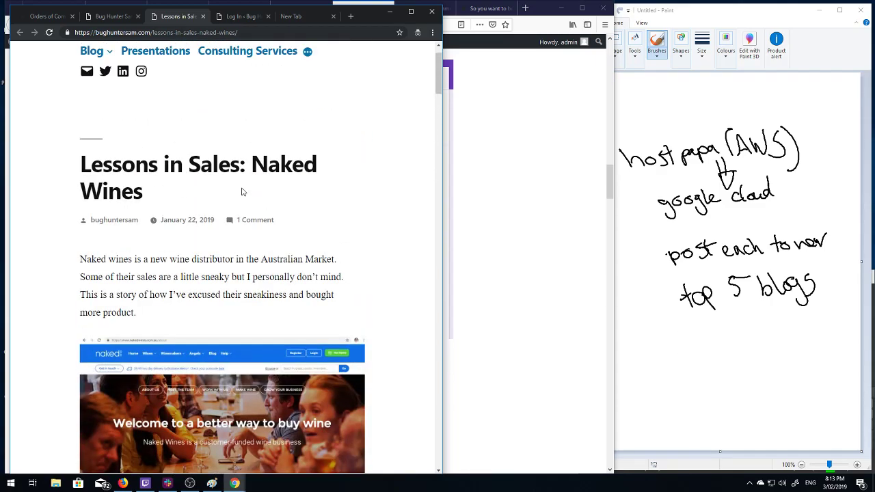
pyautogui.scroll(1, 241, 192)
pyautogui.scroll(-12, 241, 190)
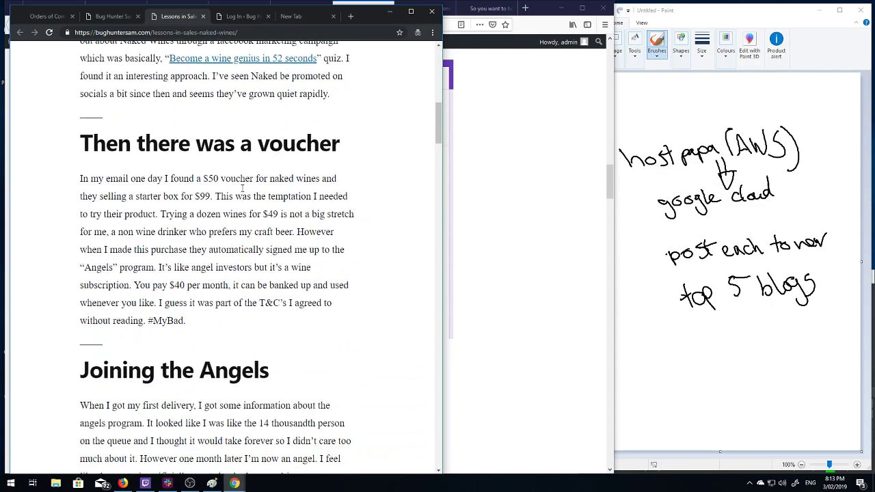
pyautogui.scroll(9, 241, 191)
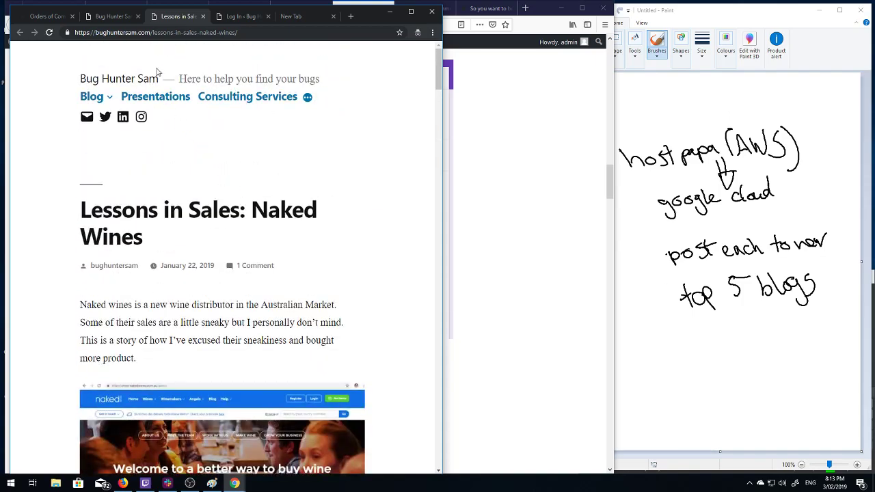
pyautogui.scroll(-20, 224, 161)
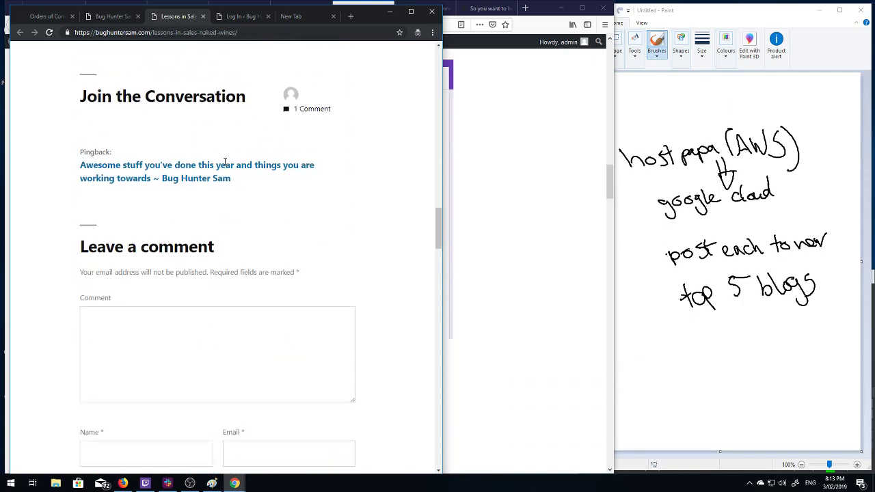
pyautogui.scroll(3, 225, 166)
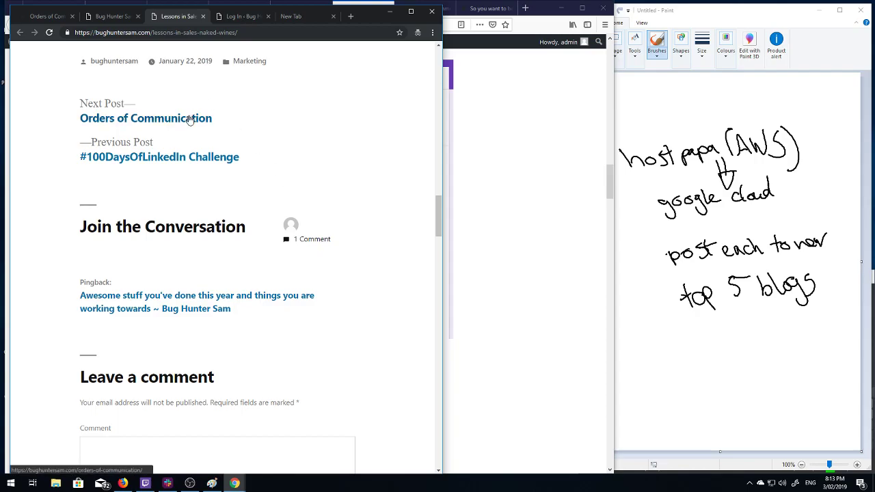
pyautogui.scroll(-4, 375, 370)
pyautogui.scroll(20, 375, 370)
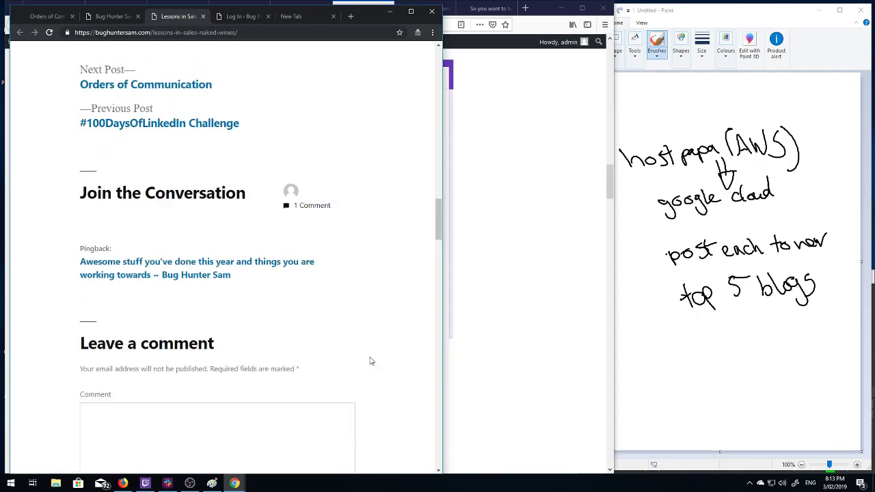
pyautogui.scroll(2, 366, 351)
pyautogui.moveTo(150, 32); pyautogui.dragTo(341, 41)
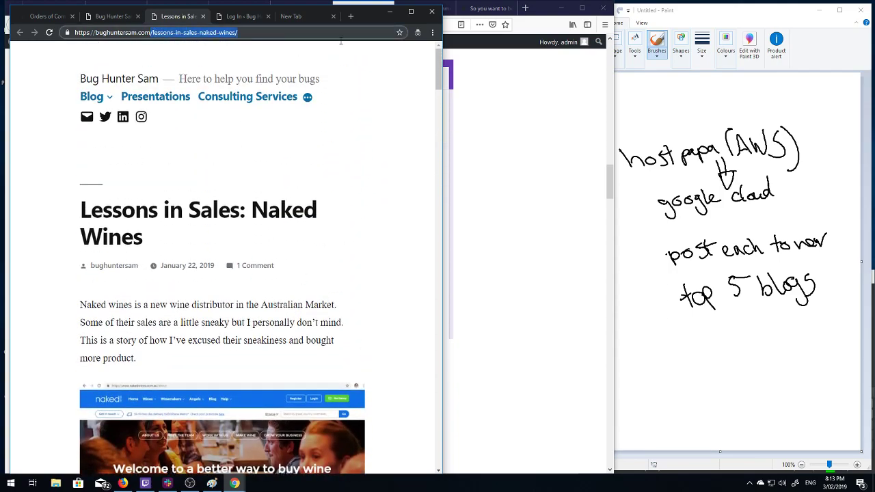
pyautogui.write('car')
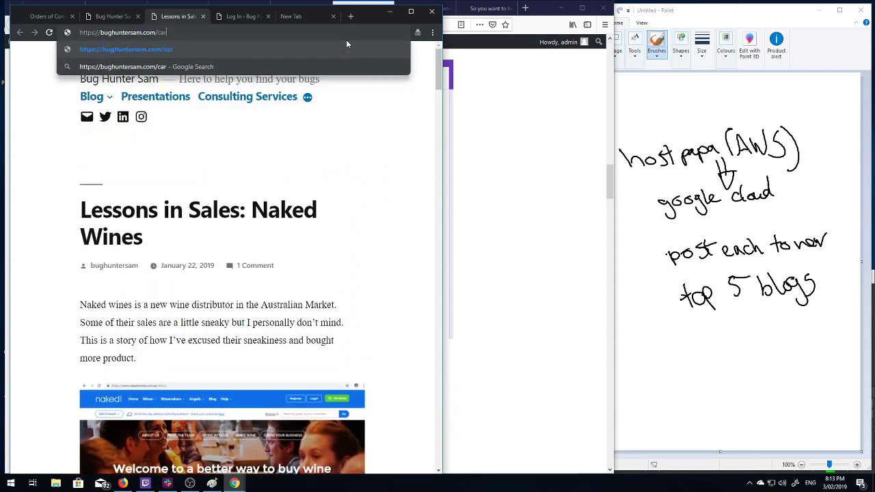
pyautogui.write('eer-mov')
pyautogui.write('e')
pyautogui.press('Return')
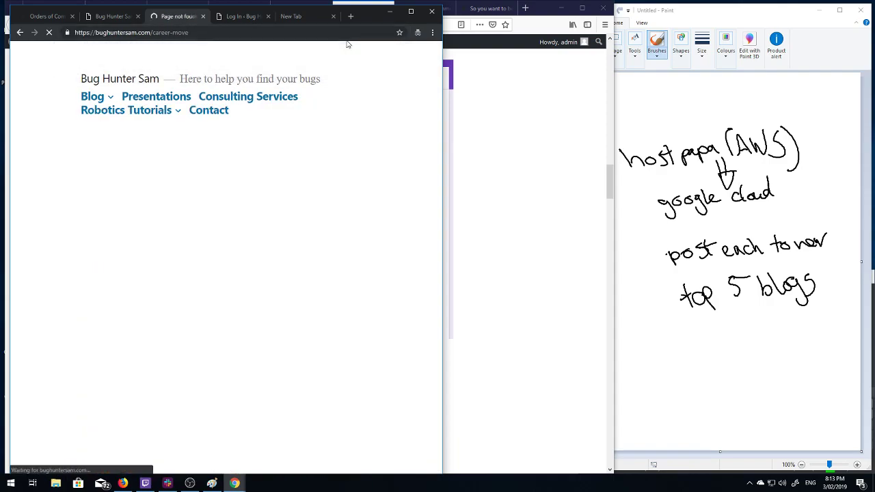
pyautogui.click(162, 32)
pyautogui.click(153, 32)
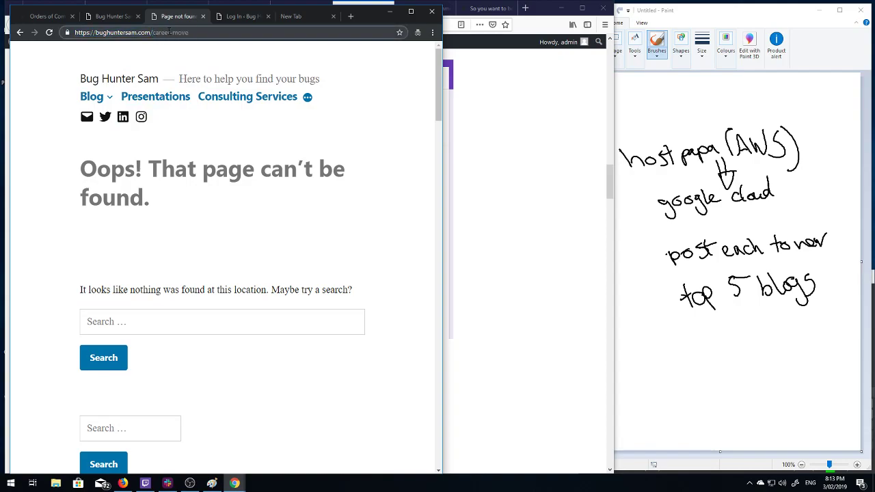
pyautogui.write('next-')
pyautogui.press('Return')
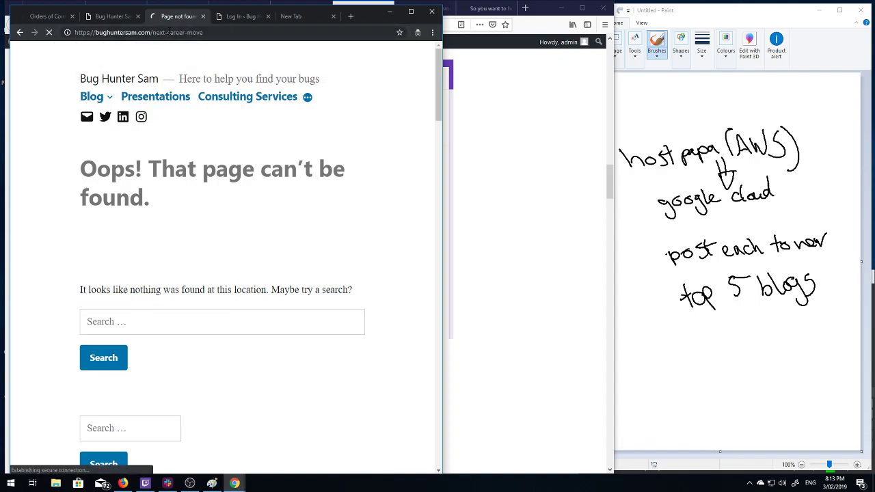
# Step: Look through the Next Career move post down to its summary and adjacent-post links to check the migrated content
pyautogui.scroll(-4, 226, 212)
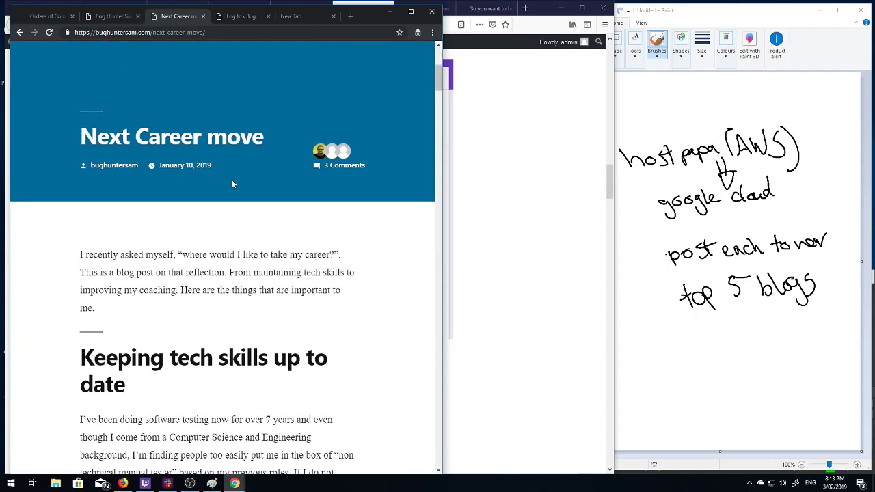
pyautogui.scroll(-15, 235, 194)
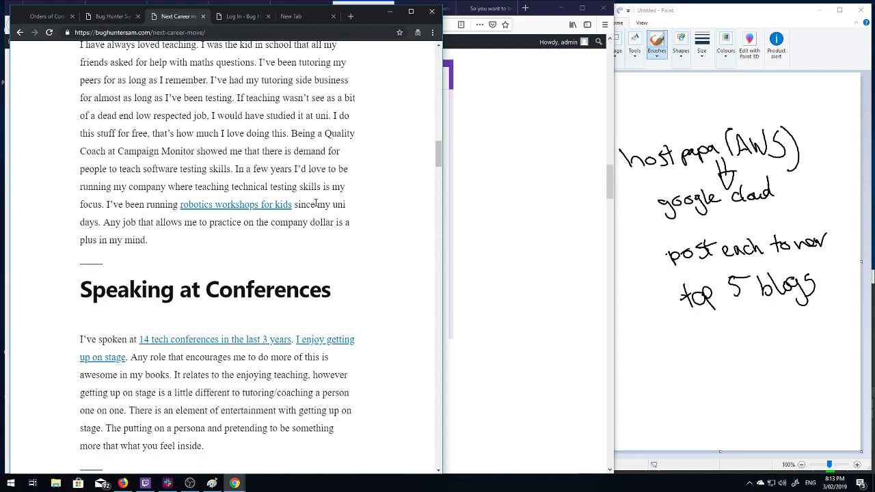
pyautogui.scroll(-15, 316, 204)
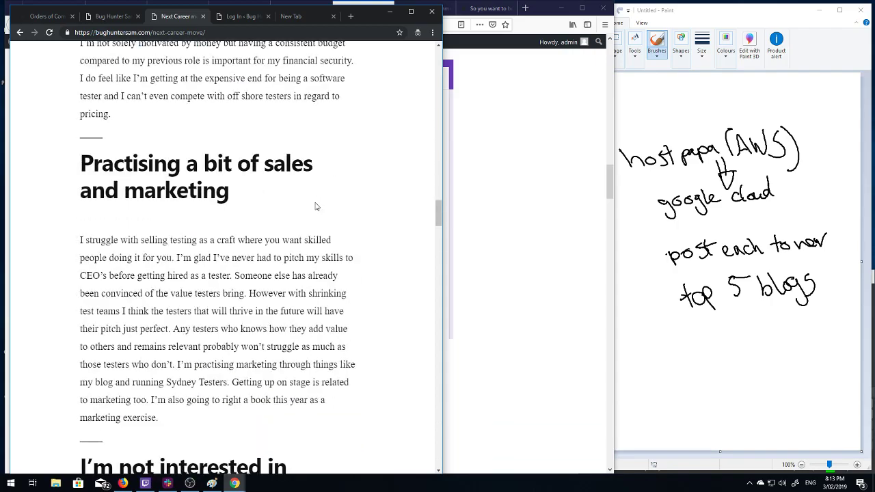
pyautogui.scroll(-4, 278, 265)
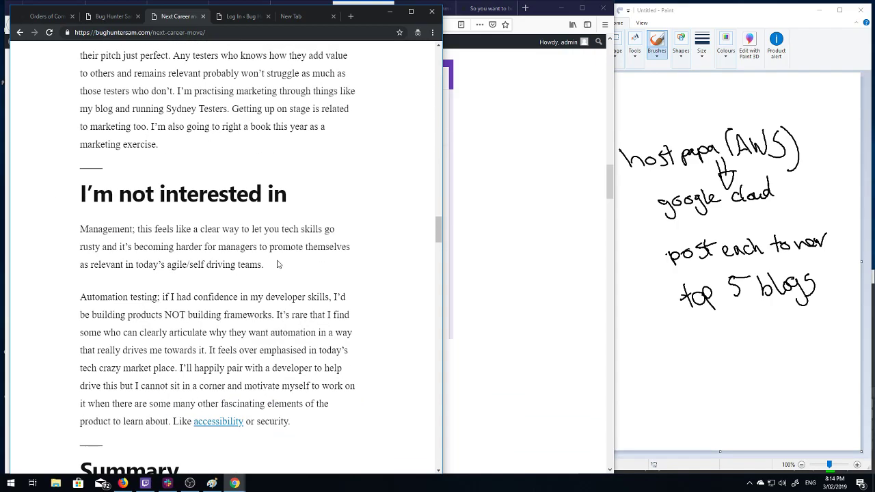
pyautogui.scroll(-5, 319, 273)
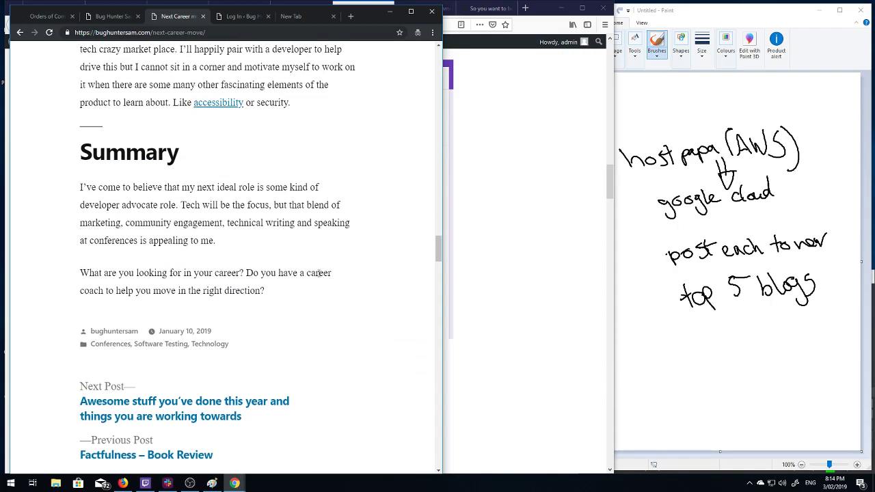
pyautogui.scroll(15, 319, 273)
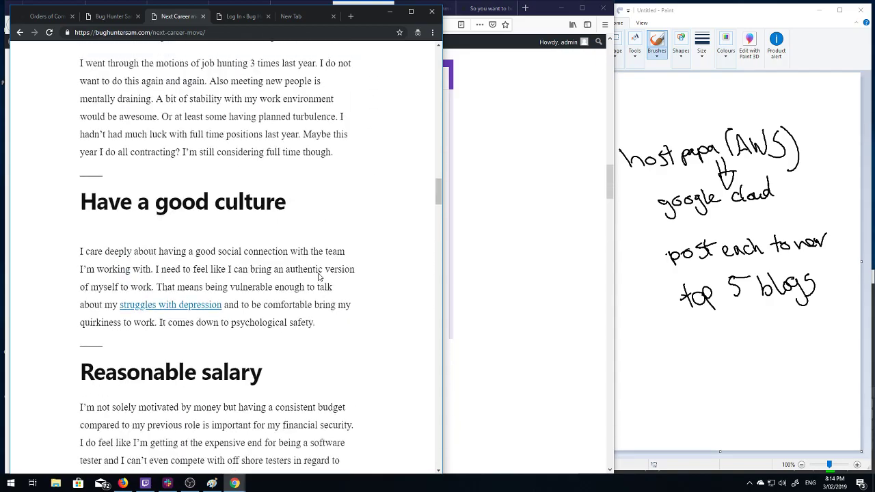
# Step: Check the Twitch stream chat for viewer messages and return to the Orders of Communication post in Firefox
pyautogui.scroll(10, 318, 277)
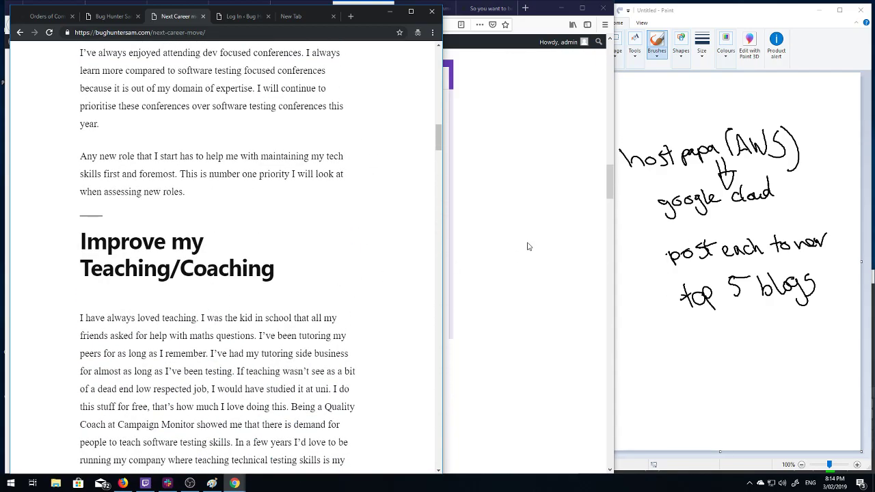
pyautogui.click(527, 246)
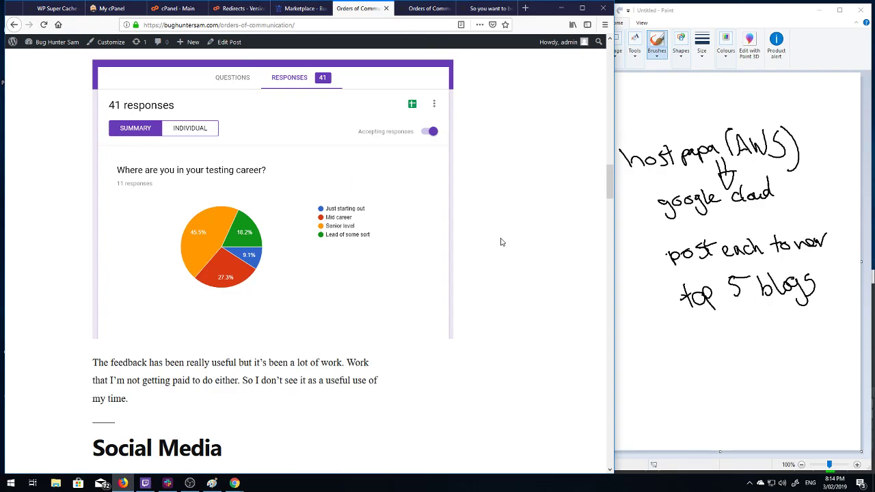
pyautogui.click(145, 484)
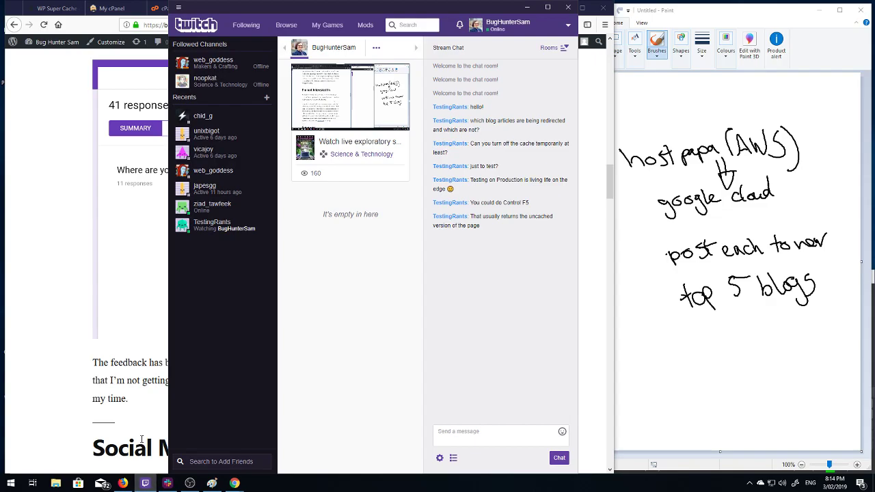
pyautogui.click(39, 263)
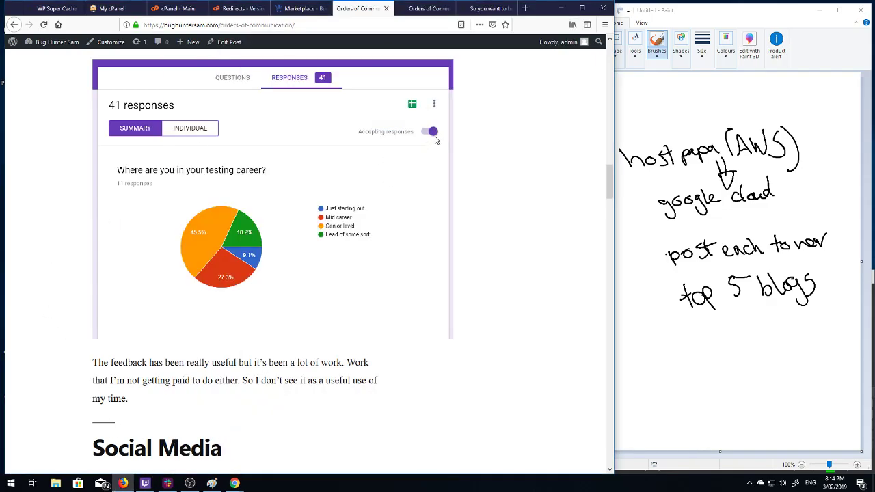
# Step: Look through the Orders of Communication post between its title header and the Video or Phone call section
pyautogui.scroll(12, 518, 151)
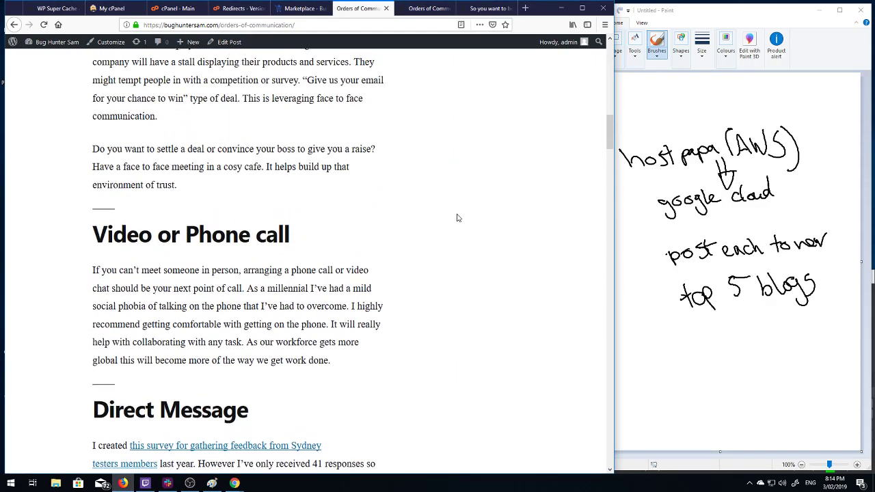
pyautogui.scroll(10, 394, 201)
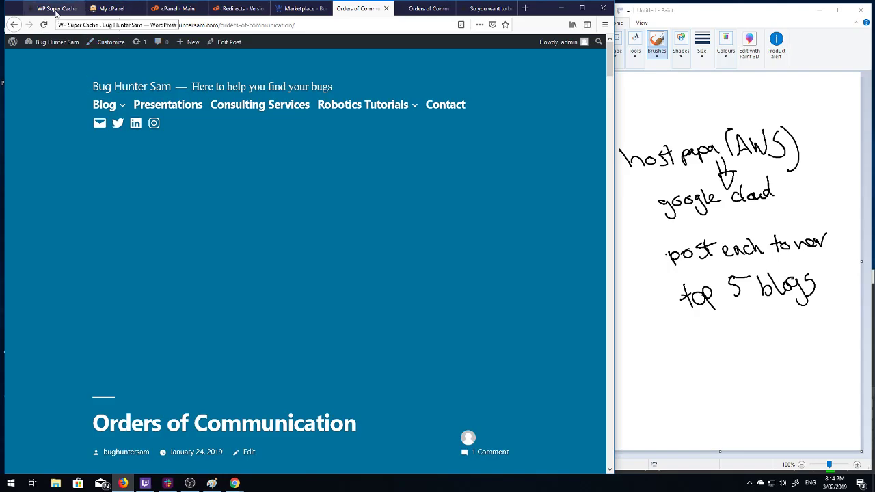
pyautogui.scroll(-20, 244, 162)
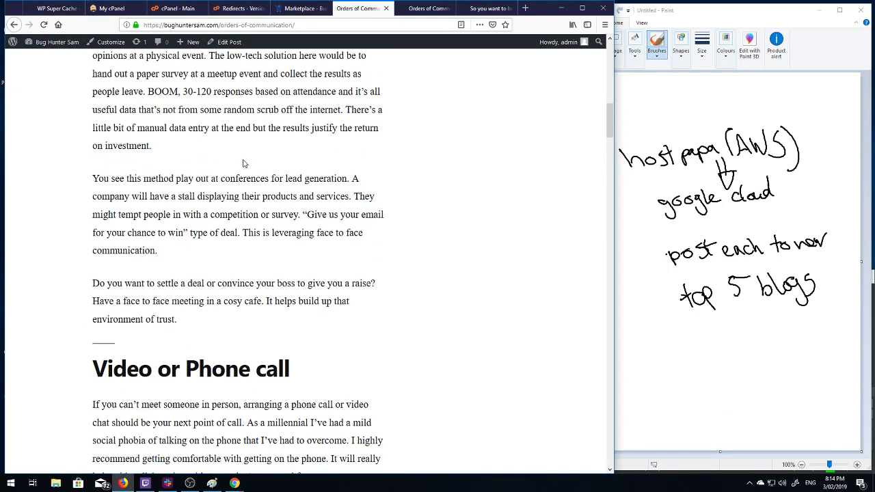
pyautogui.scroll(20, 244, 163)
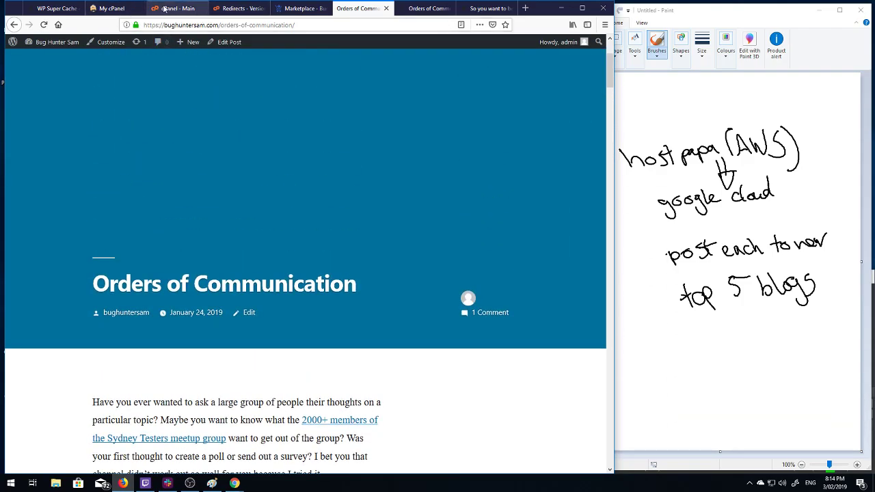
# Step: On HostPapa's cPanel Redirects page, select the old blog domain as the source of a new permanent redirect
pyautogui.click(164, 8)
pyautogui.scroll(-4, 273, 274)
pyautogui.scroll(3, 341, 303)
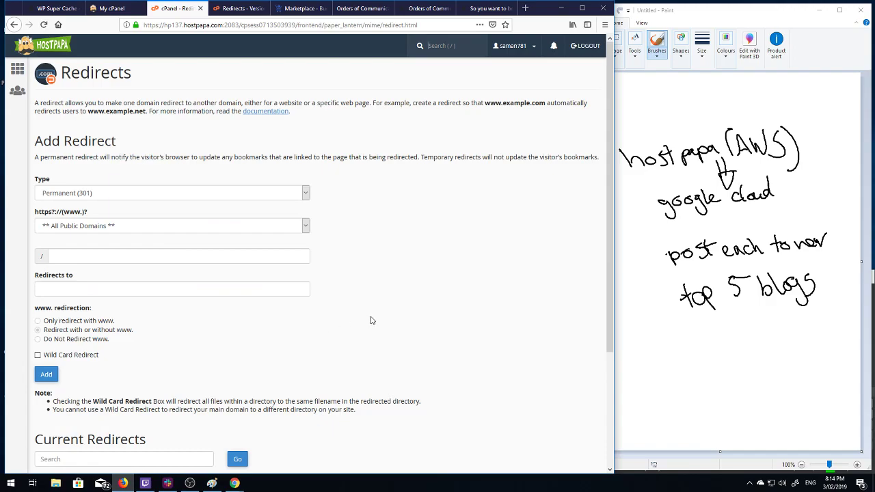
pyautogui.click(306, 227)
pyautogui.click(109, 250)
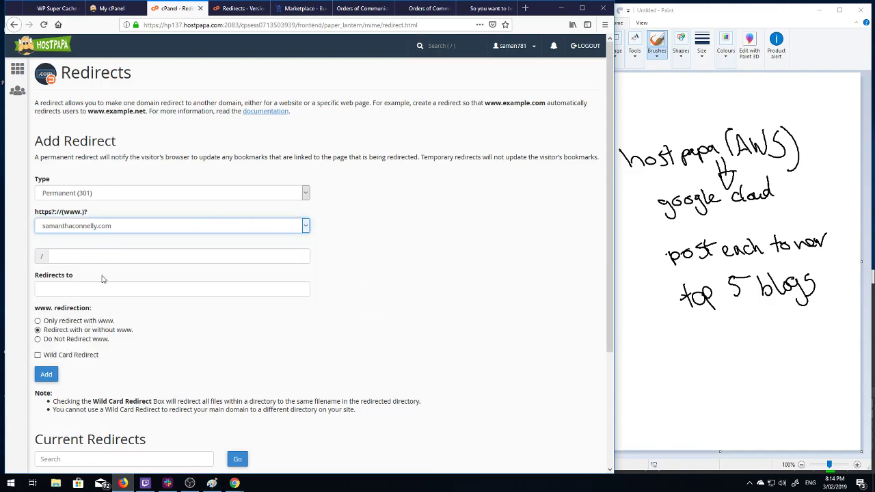
pyautogui.click(97, 292)
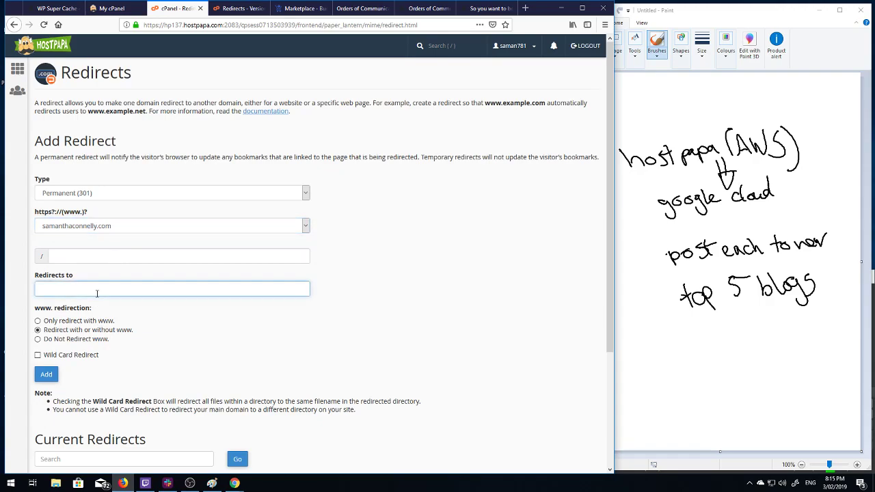
pyautogui.write('bughun')
pyautogui.press('Down')
pyautogui.press('Return')
pyautogui.click(38, 356)
pyautogui.scroll(-2, 198, 292)
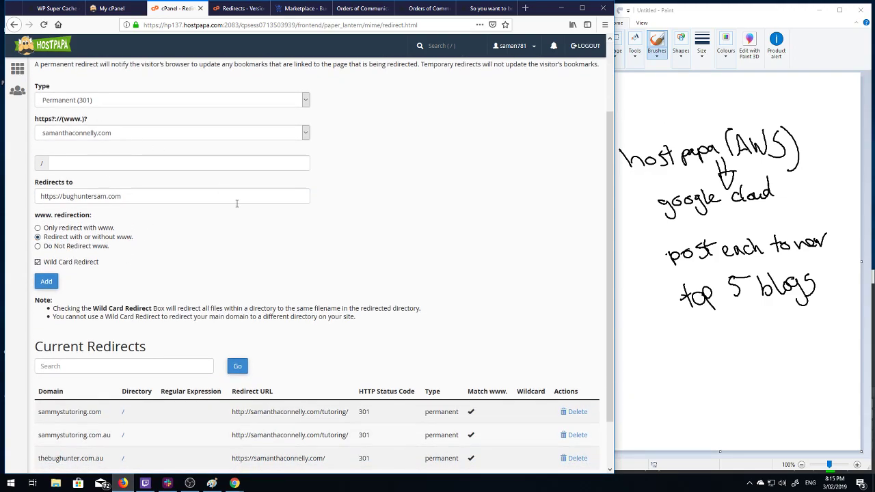
pyautogui.click(45, 280)
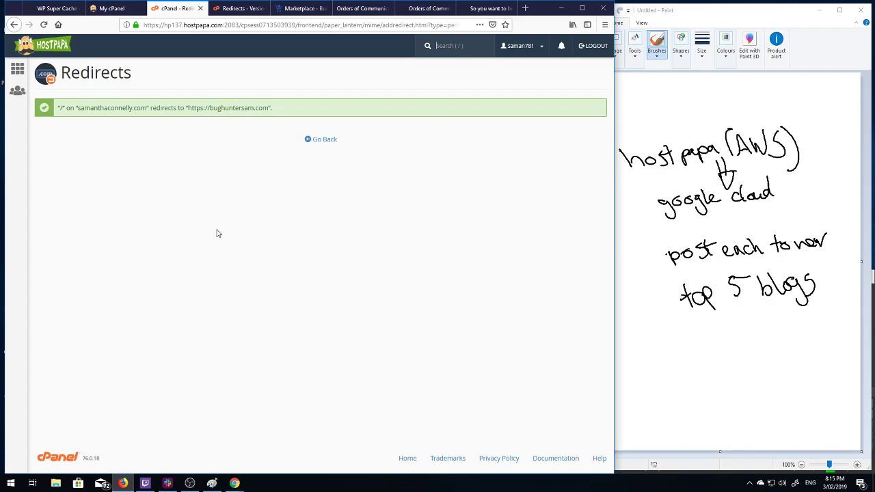
# Step: In Chrome's private window, load the /next-career-move/ path on the old blog domain to test the redirect
pyautogui.moveTo(235, 484)
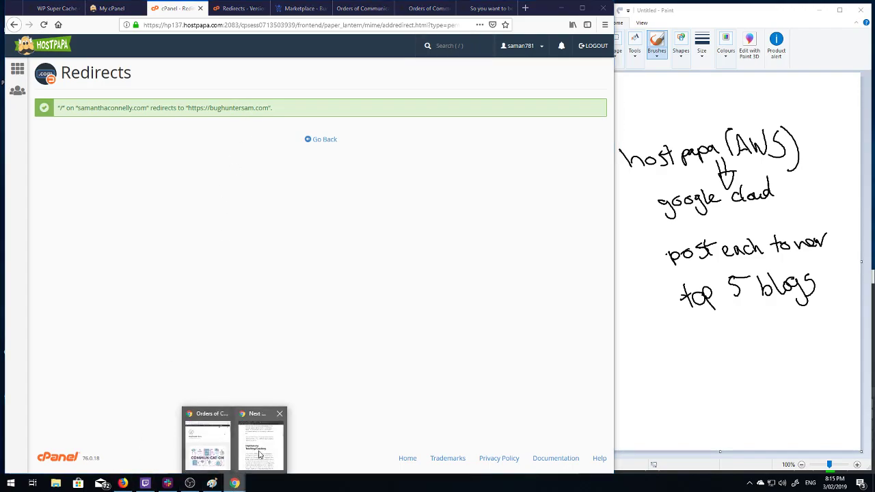
pyautogui.click(260, 440)
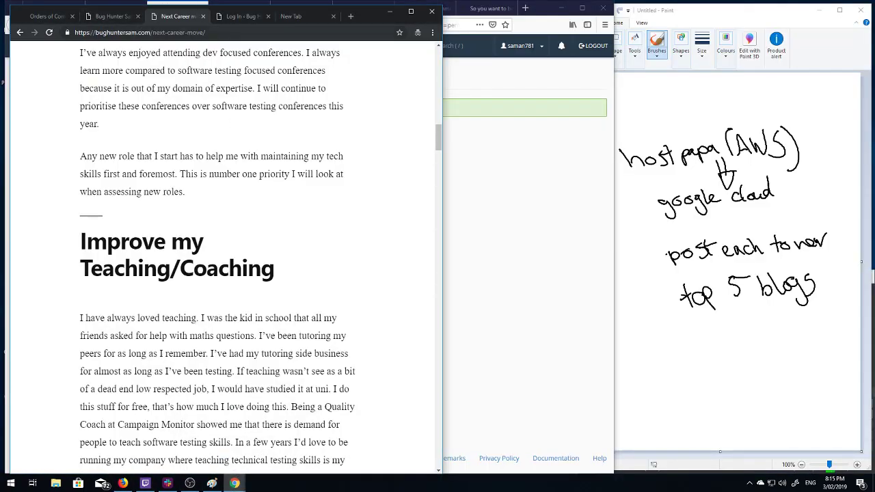
pyautogui.moveTo(150, 32); pyautogui.dragTo(74, 32)
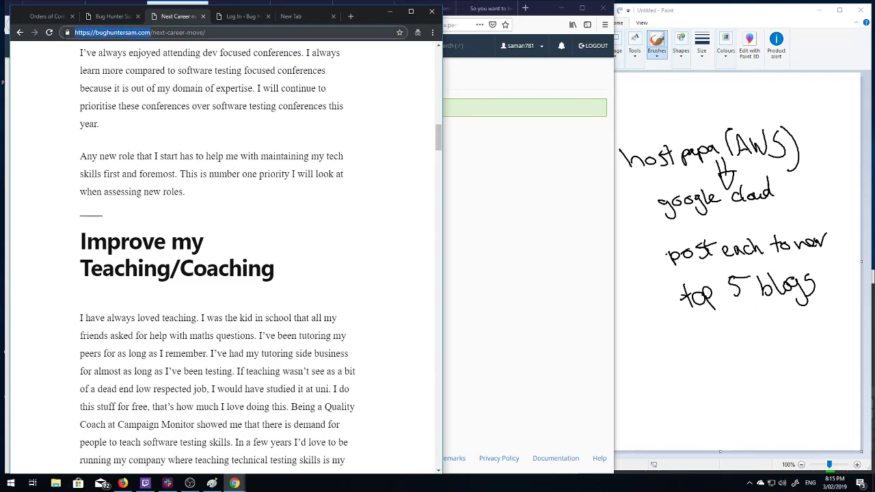
pyautogui.write('samanthaco')
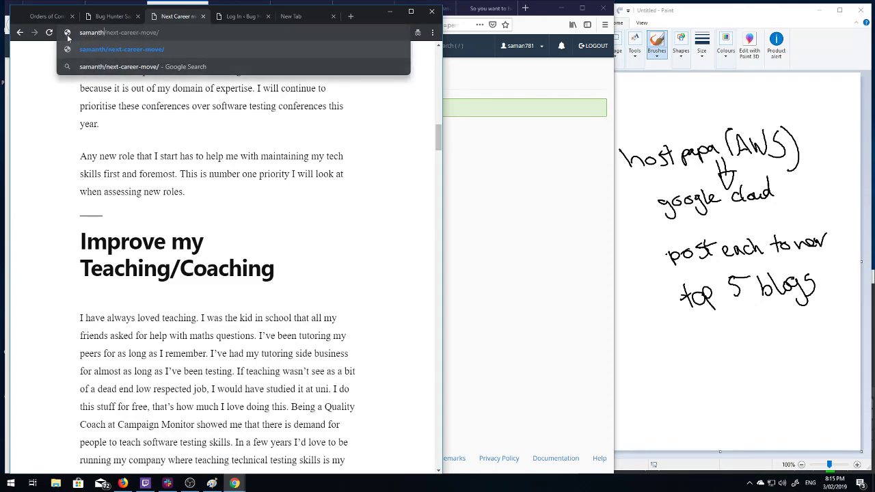
pyautogui.write('nnelly')
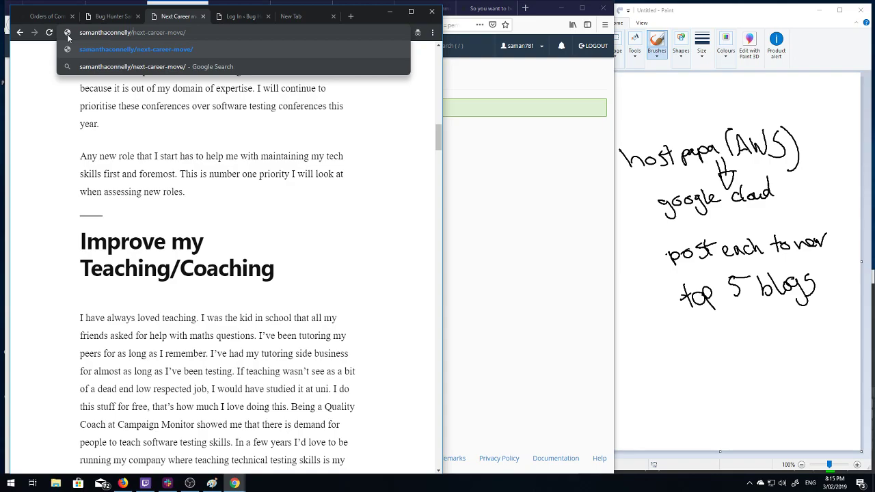
pyautogui.write('.v')
pyautogui.write('om')
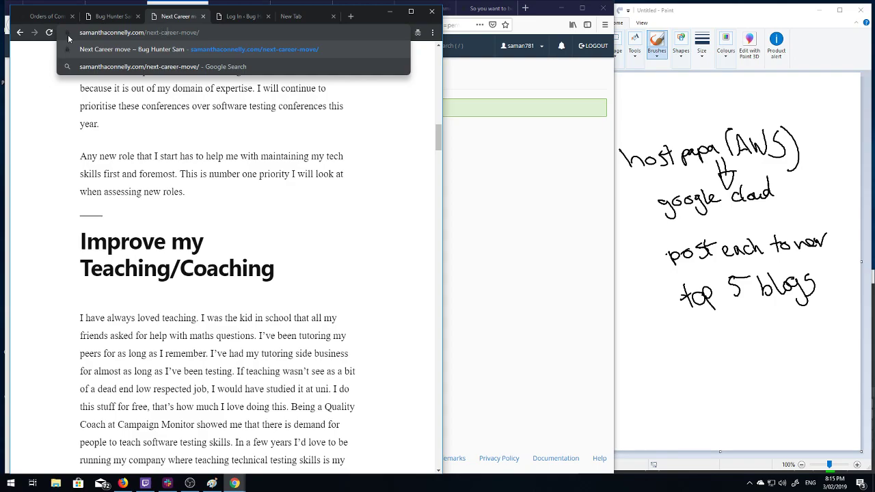
pyautogui.press('Return')
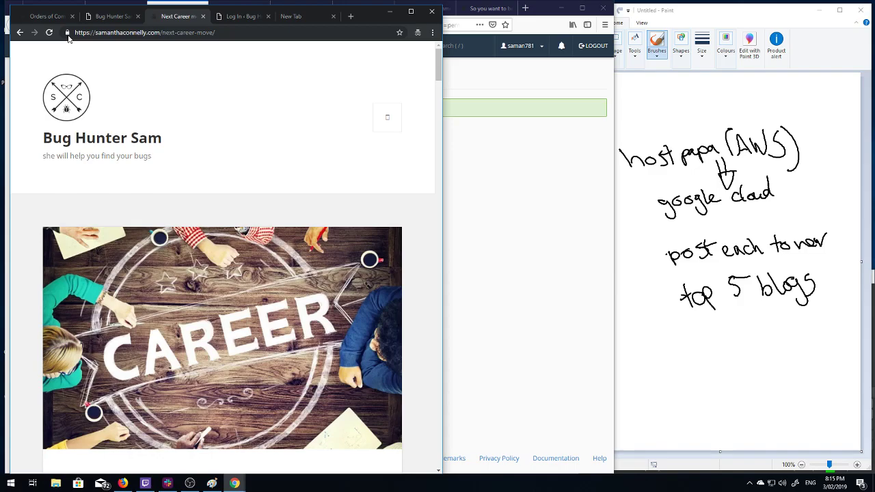
# Step: Look through the old domain's Next Career move page, examining its images and section text
pyautogui.scroll(-20, 280, 167)
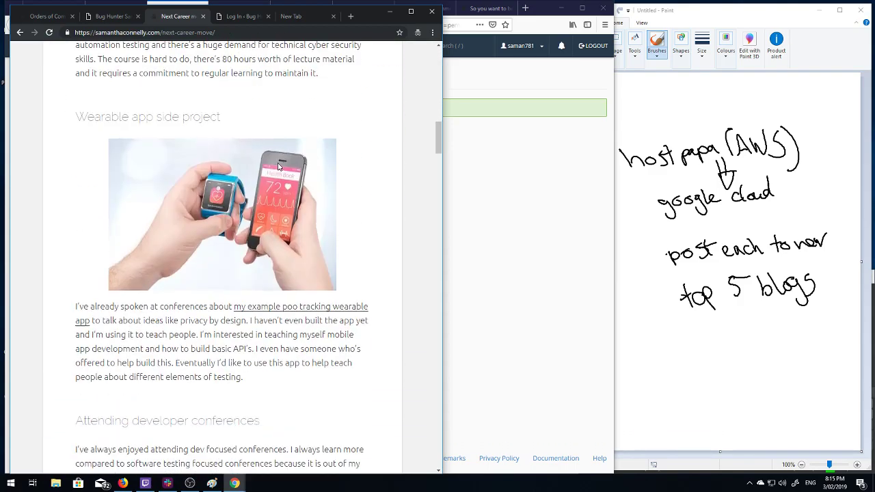
pyautogui.scroll(-20, 278, 162)
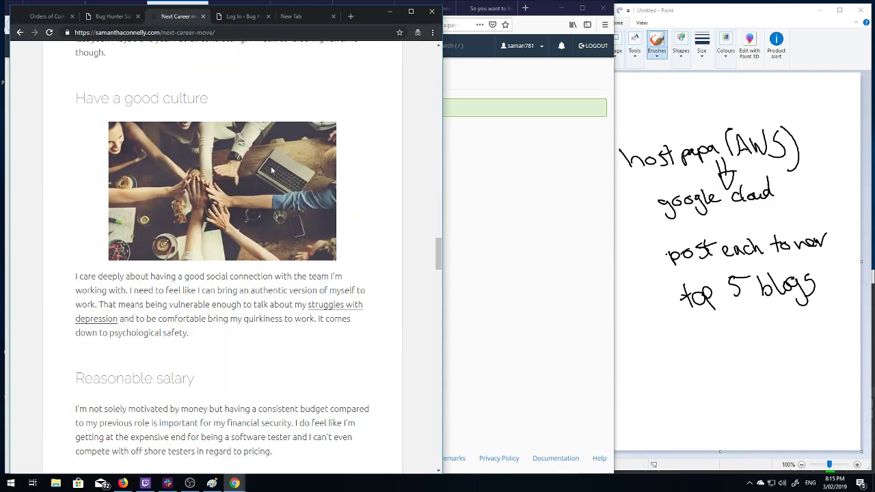
pyautogui.scroll(-5, 275, 170)
pyautogui.scroll(15, 274, 171)
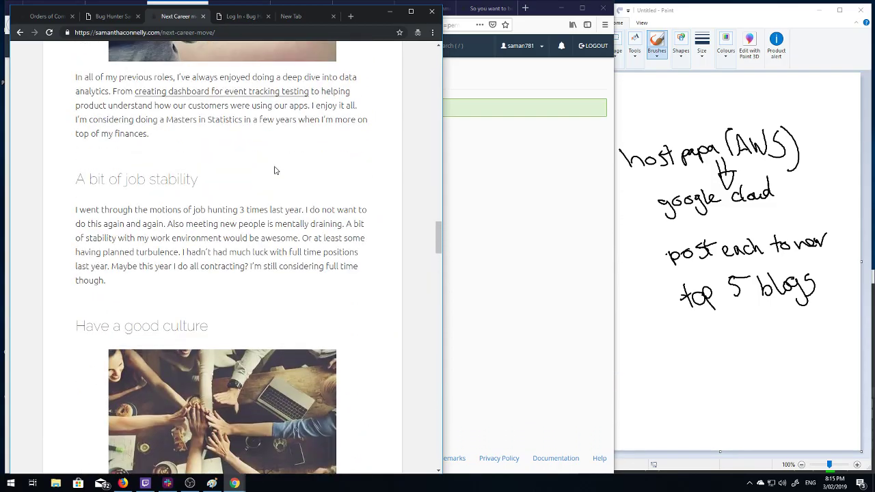
pyautogui.scroll(15, 274, 171)
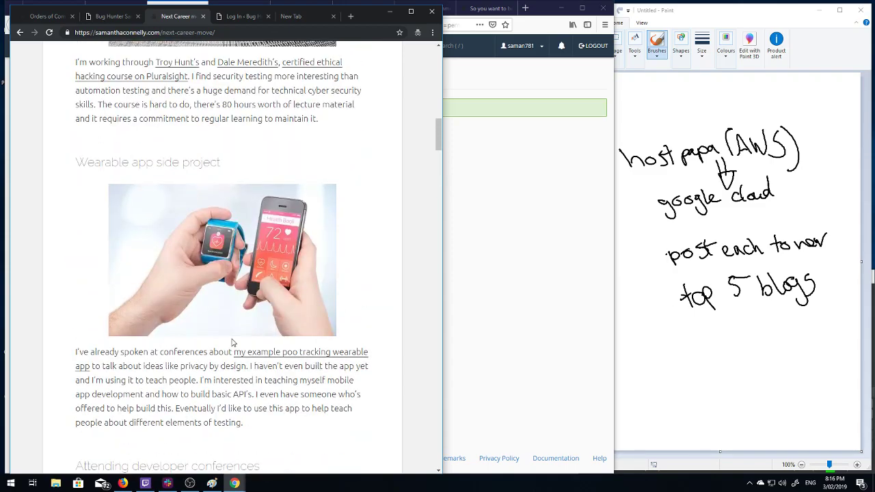
pyautogui.scroll(10, 143, 465)
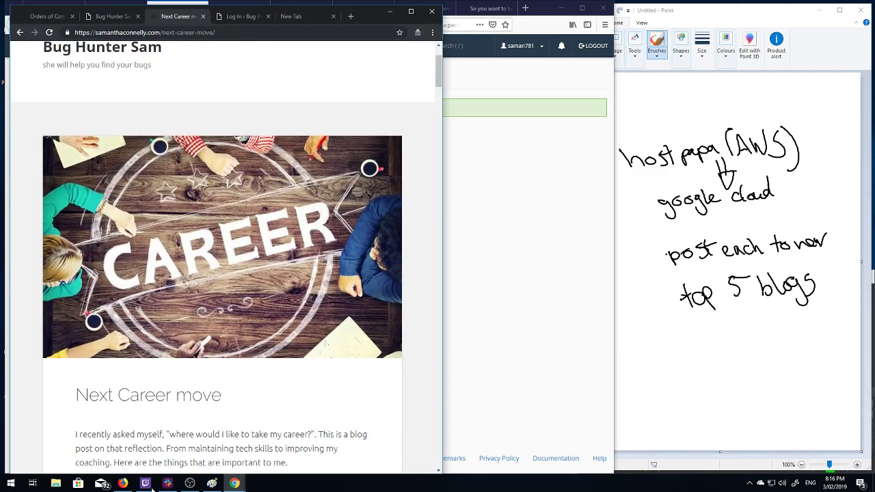
# Step: Check the Twitch stream chat for viewer messages and bring up the OBS window with the streaming controls
pyautogui.moveTo(144, 484)
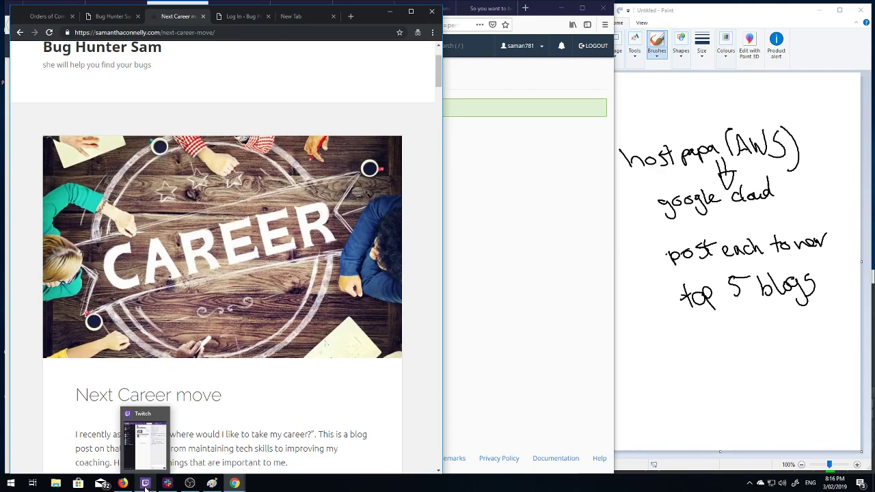
pyautogui.click(144, 460)
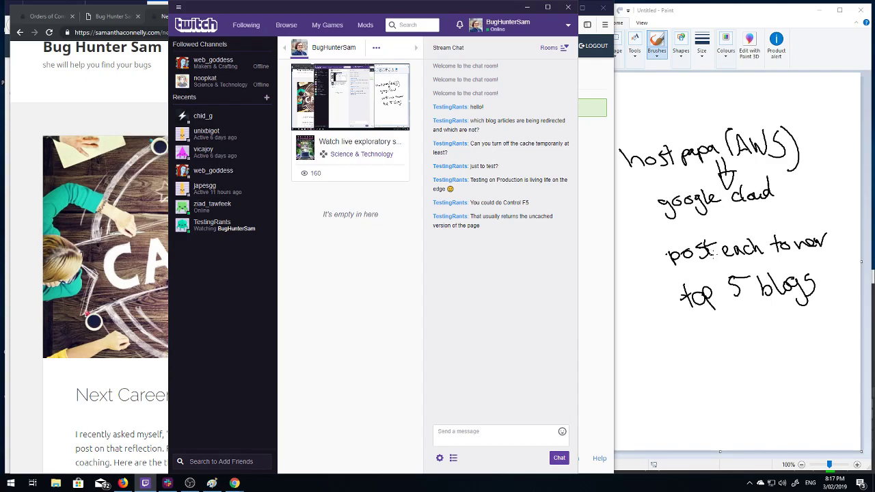
pyautogui.click(190, 484)
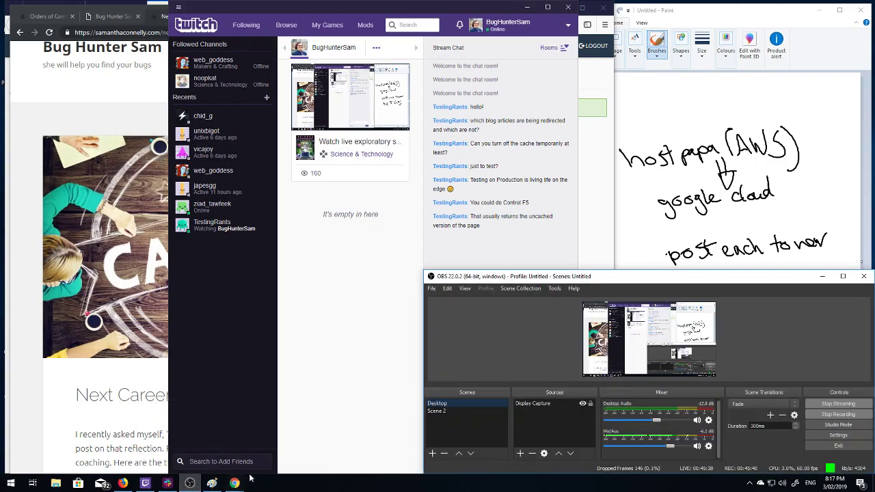